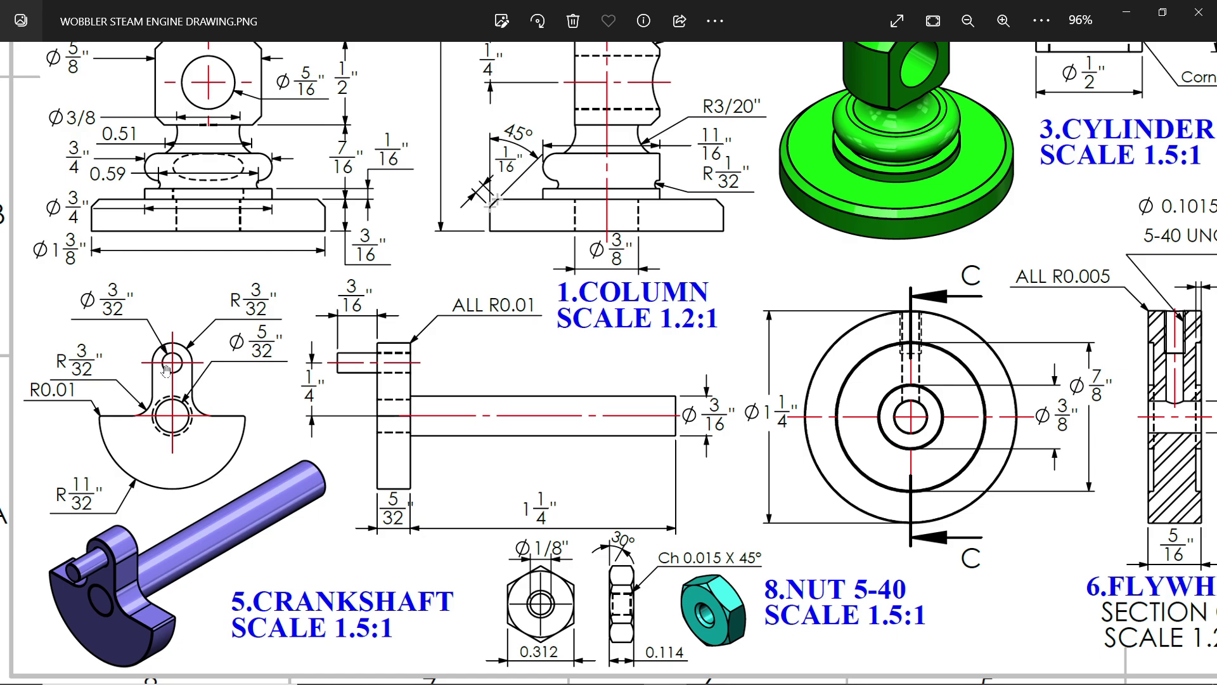
- Zoom the wobbler steam engine drawing in Photos from 96% to 116%
scroll(150, 430, up, 2)
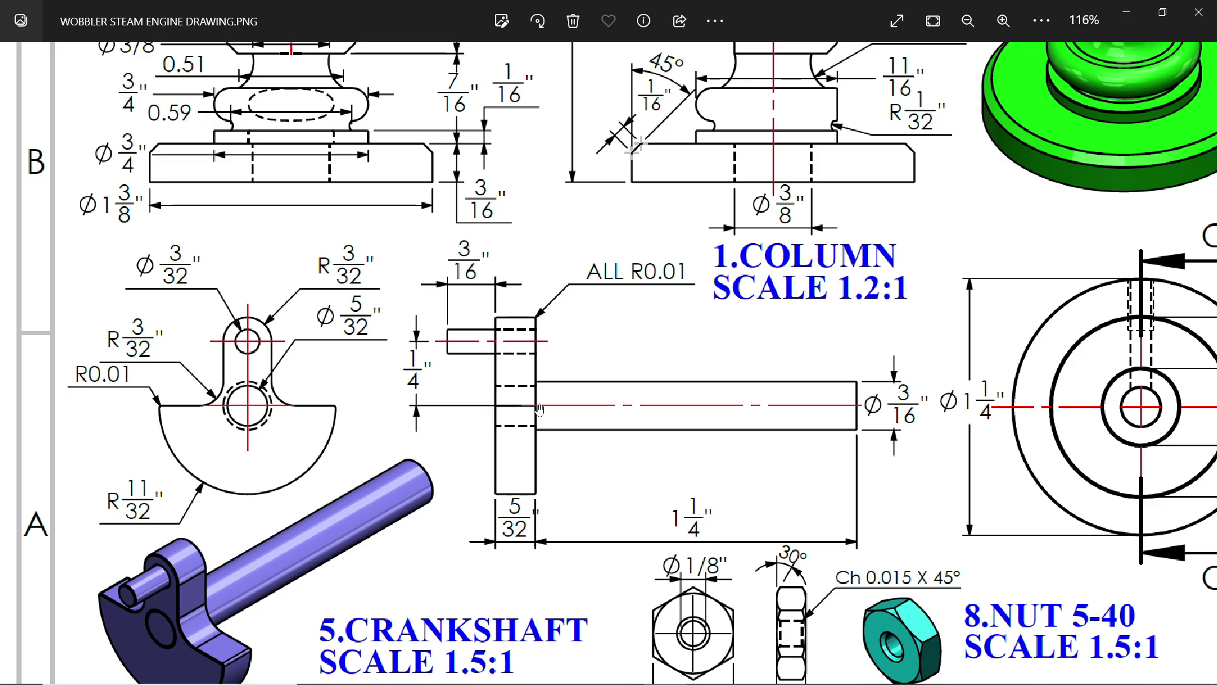
- Change Part2's document units from MMGS to IPS with fractional lengths
click(1129, 12)
click(75, 293)
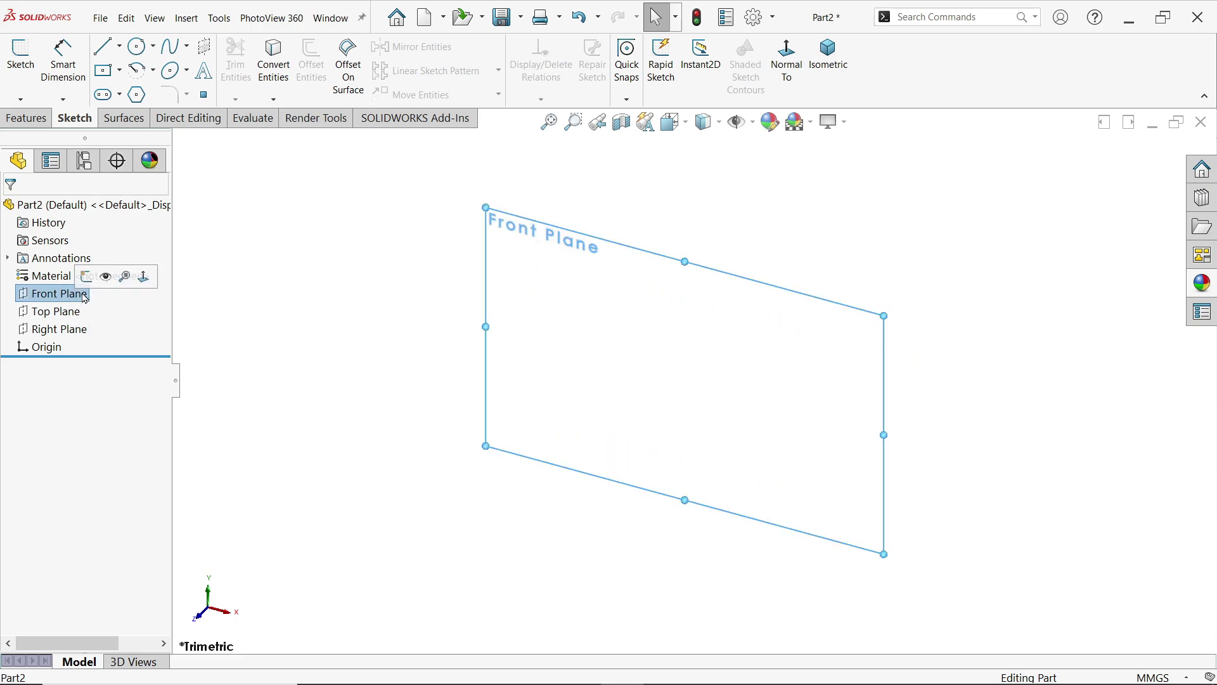
click(287, 329)
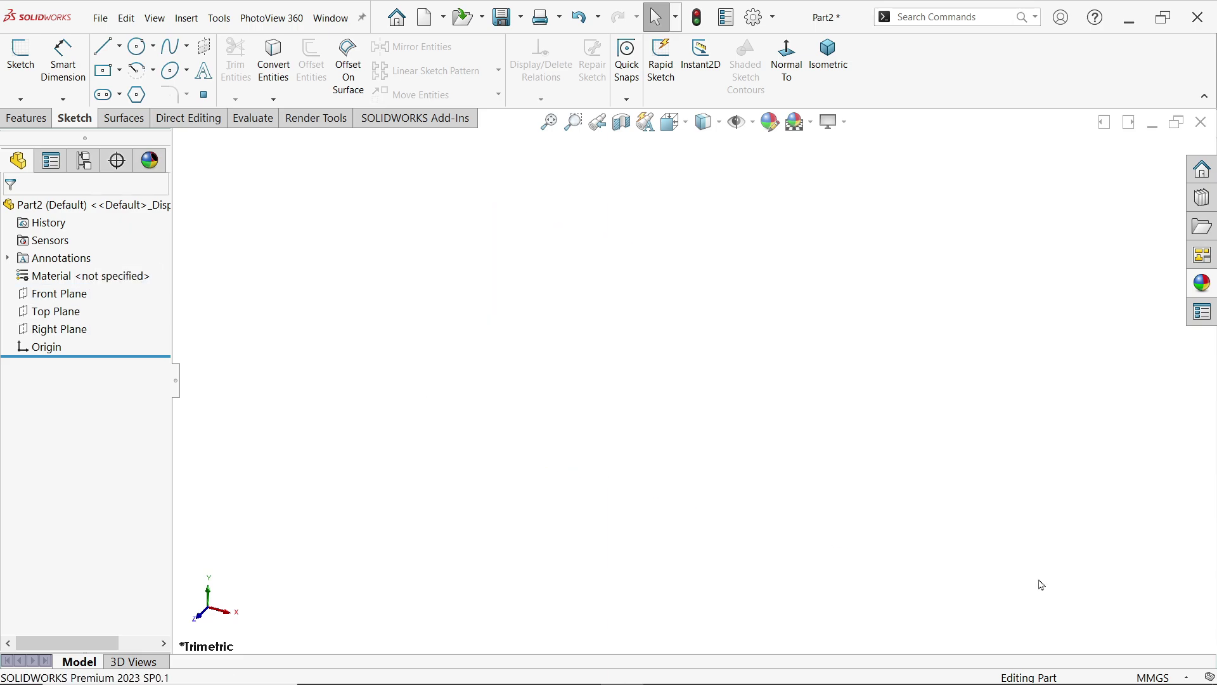
click(1155, 677)
click(1077, 657)
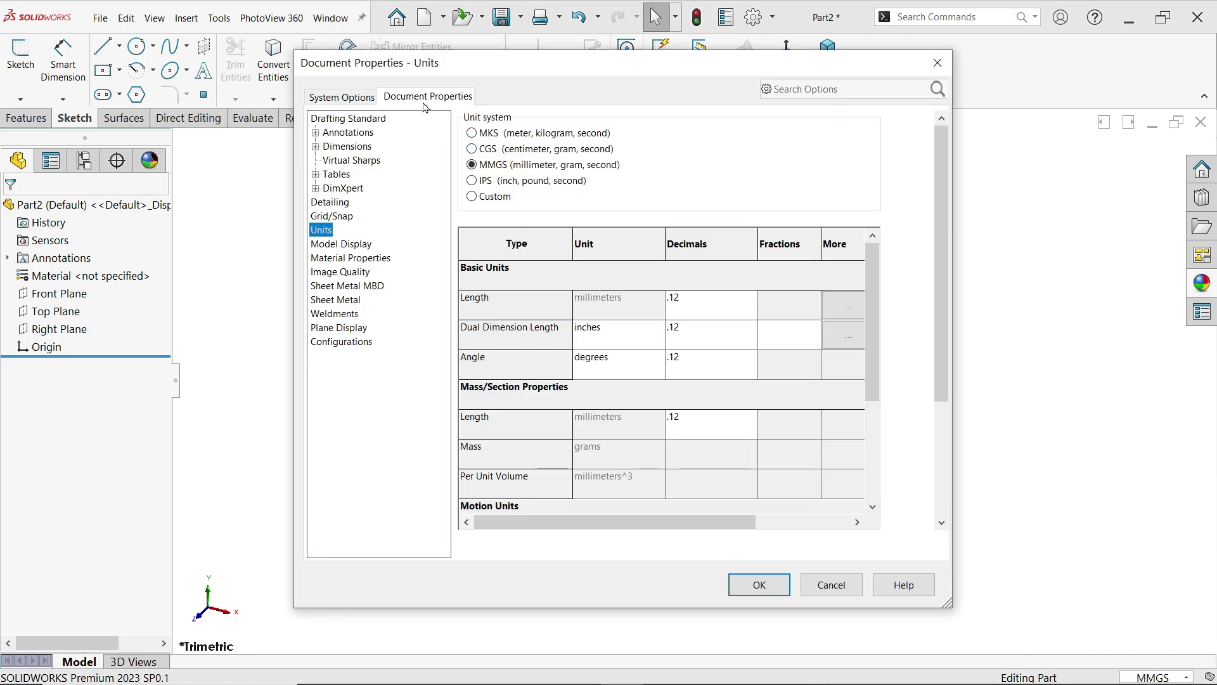
click(496, 182)
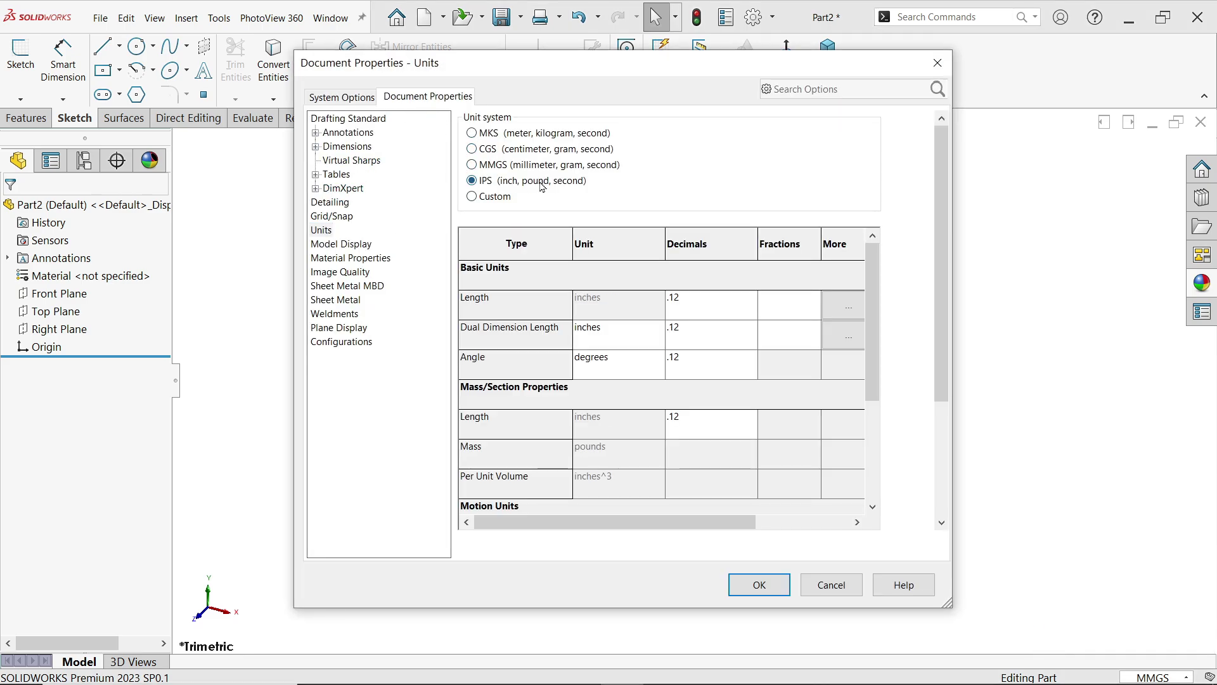
click(787, 305)
click(748, 578)
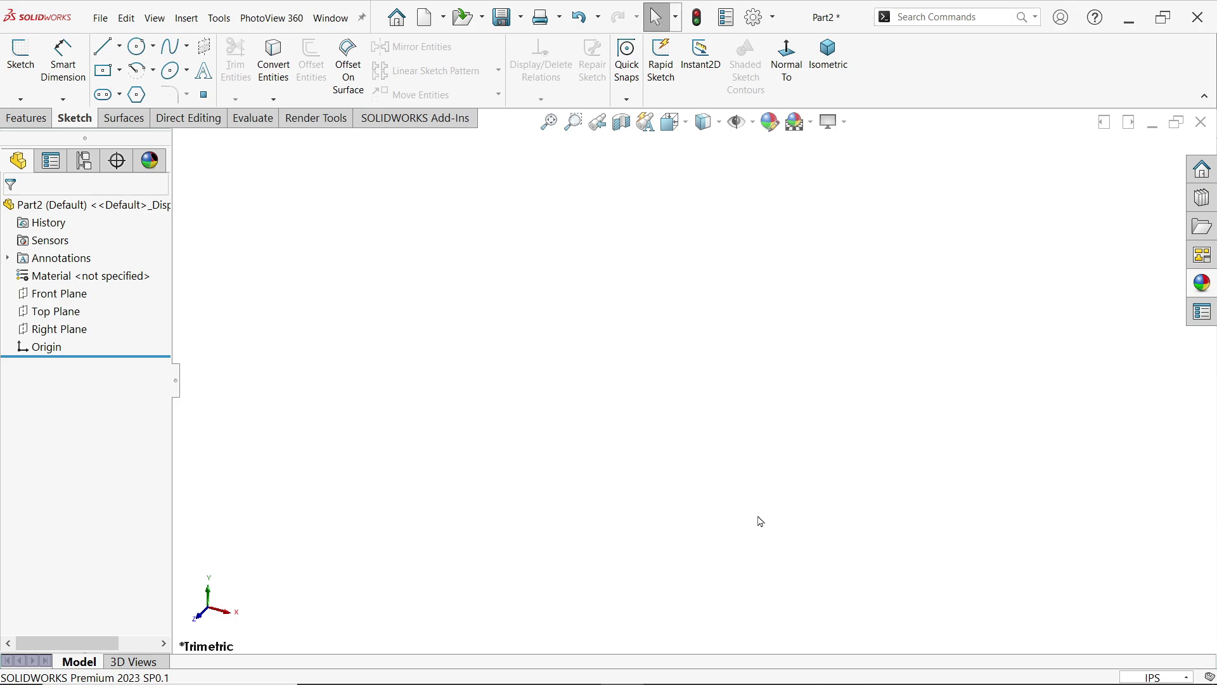
- Sketch on the Front Plane a large circle at the origin and a smaller circle above it
click(75, 291)
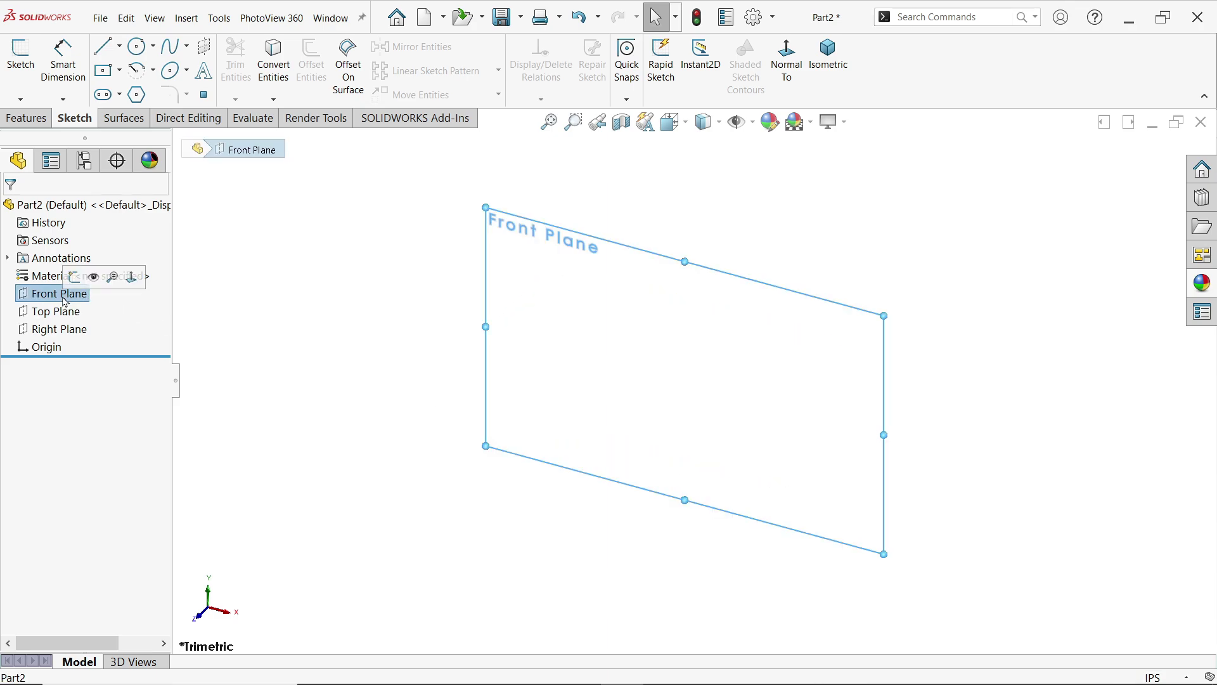
click(75, 286)
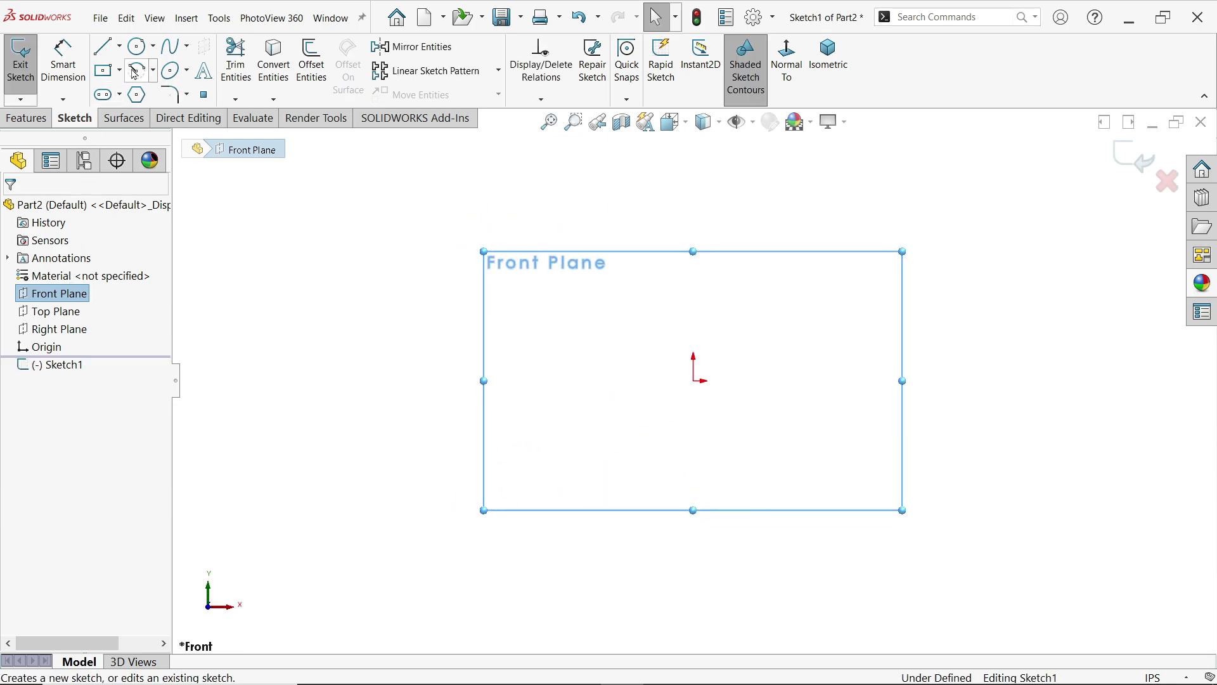
click(138, 48)
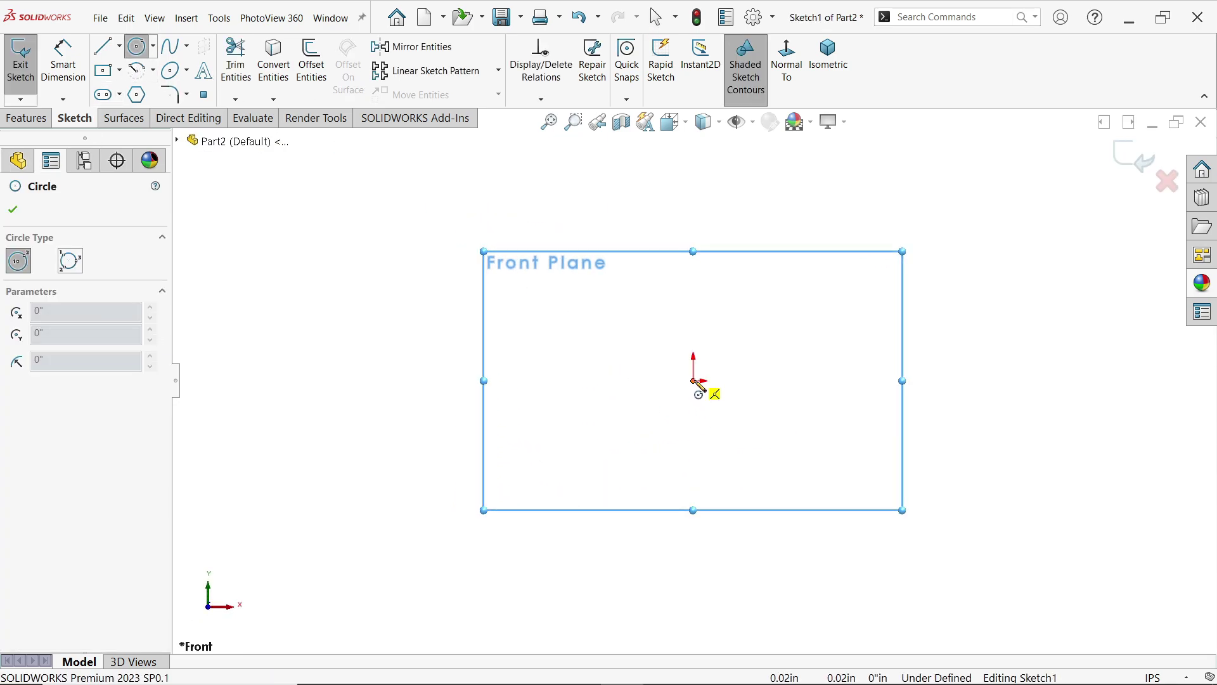
click(694, 380)
click(756, 177)
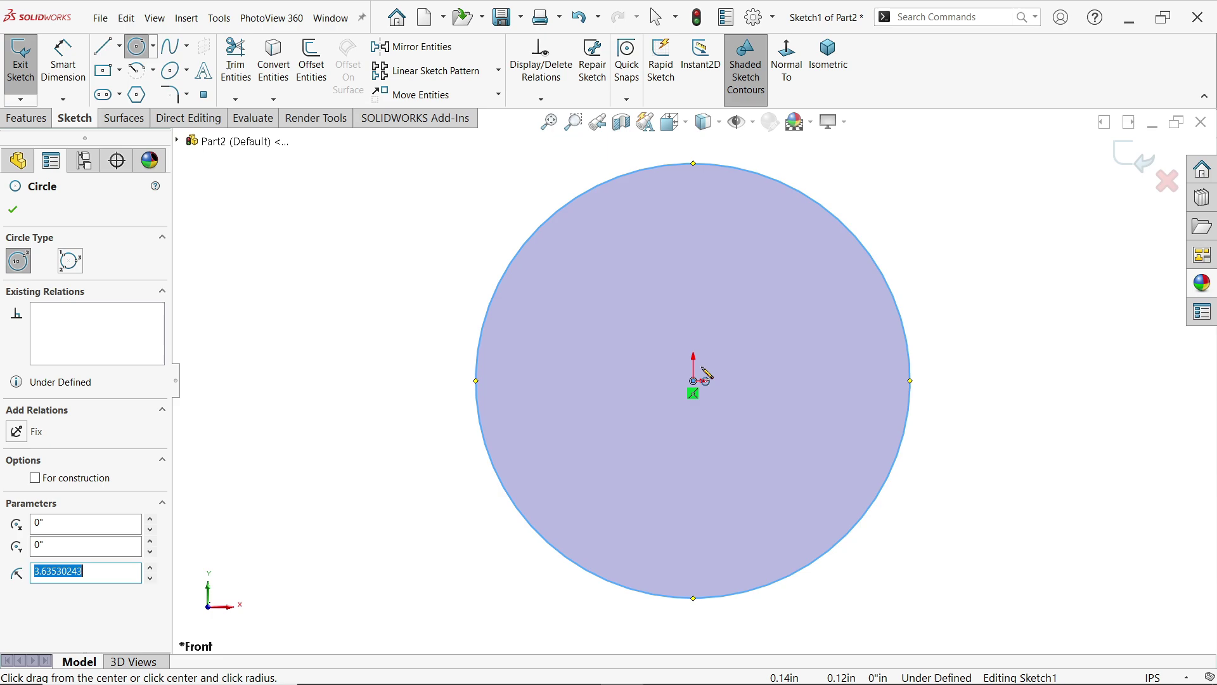
click(694, 222)
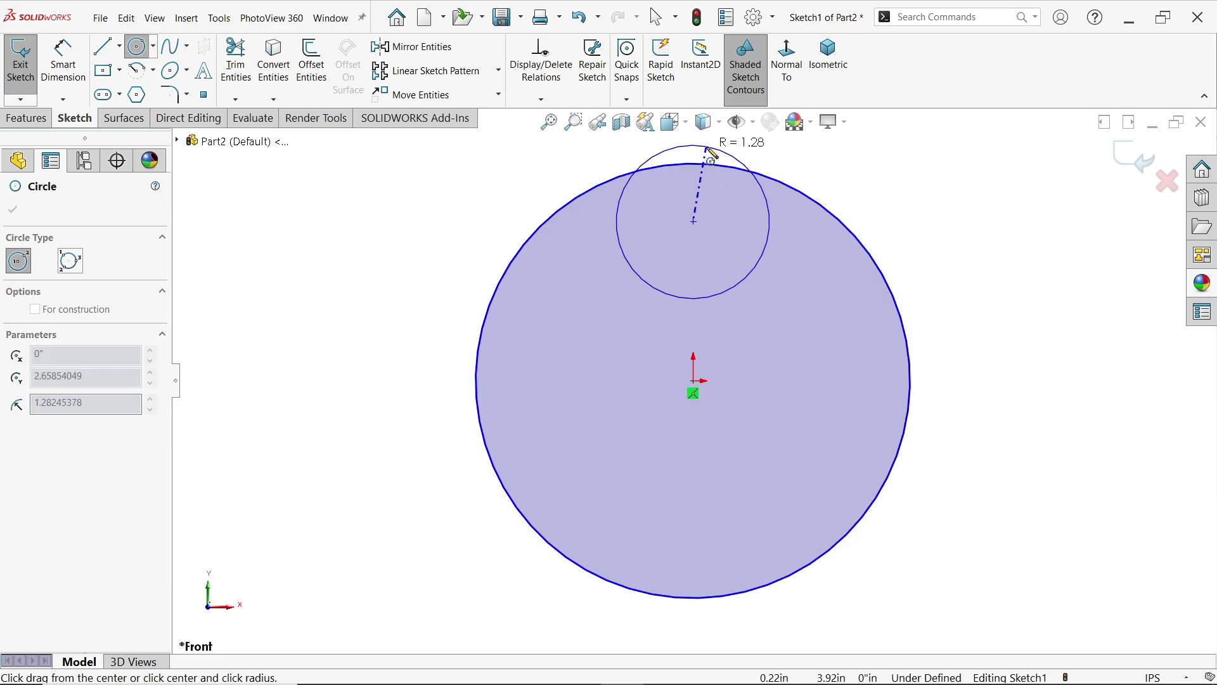
click(723, 152)
key(Escape)
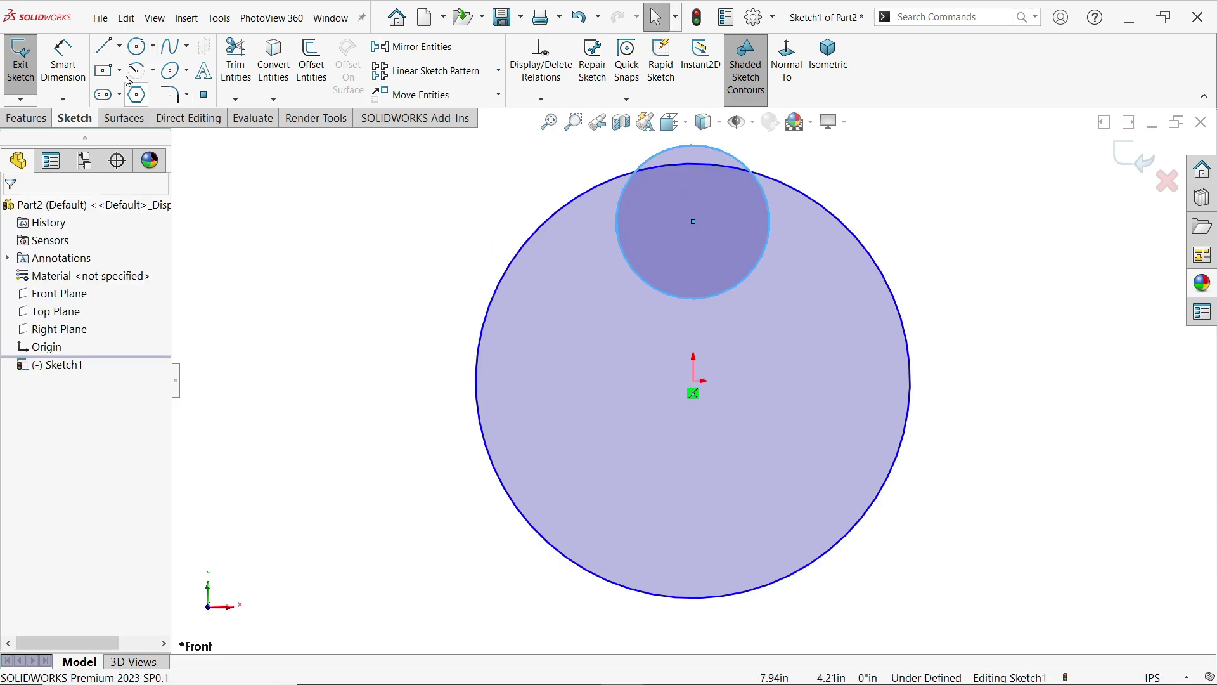
- Draw an L-shaped line from the small circle's left side down to the origin level and across to the large circle
click(105, 54)
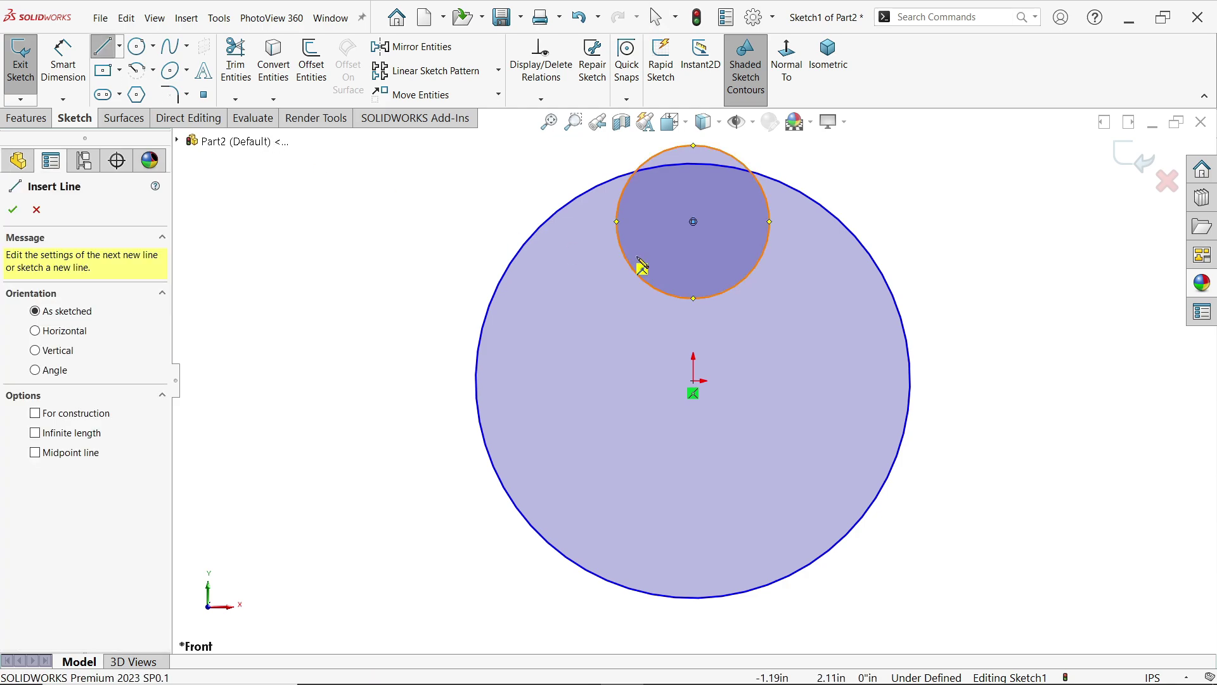
click(617, 222)
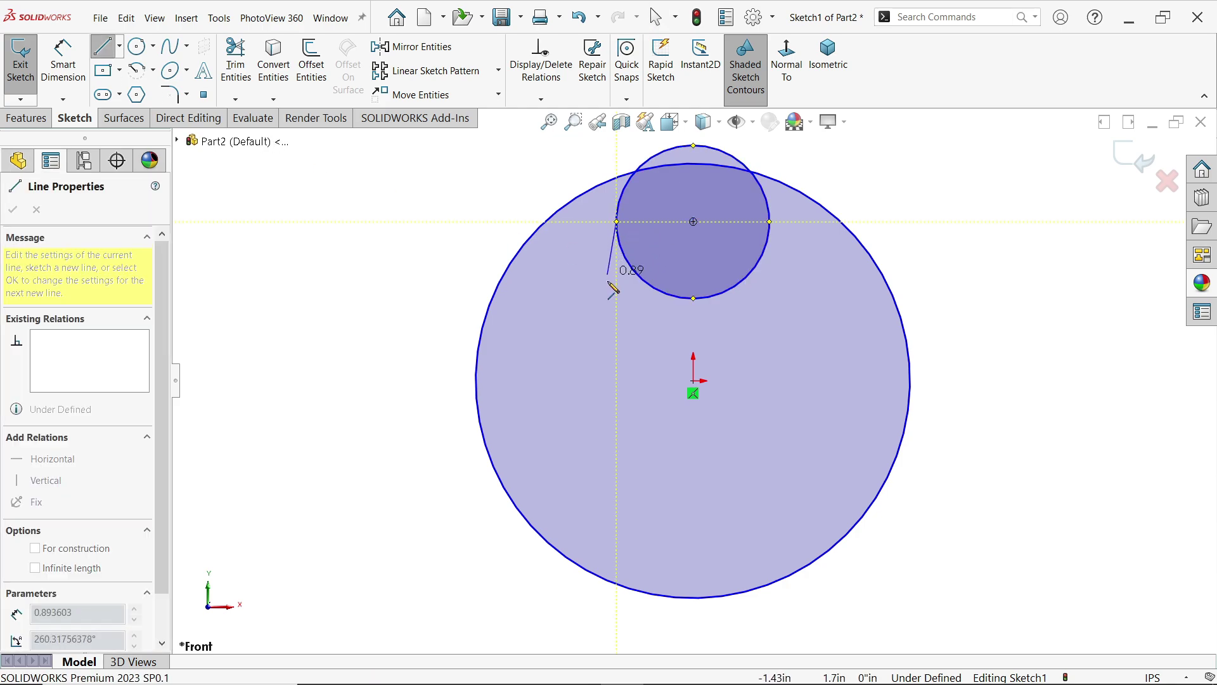
click(618, 381)
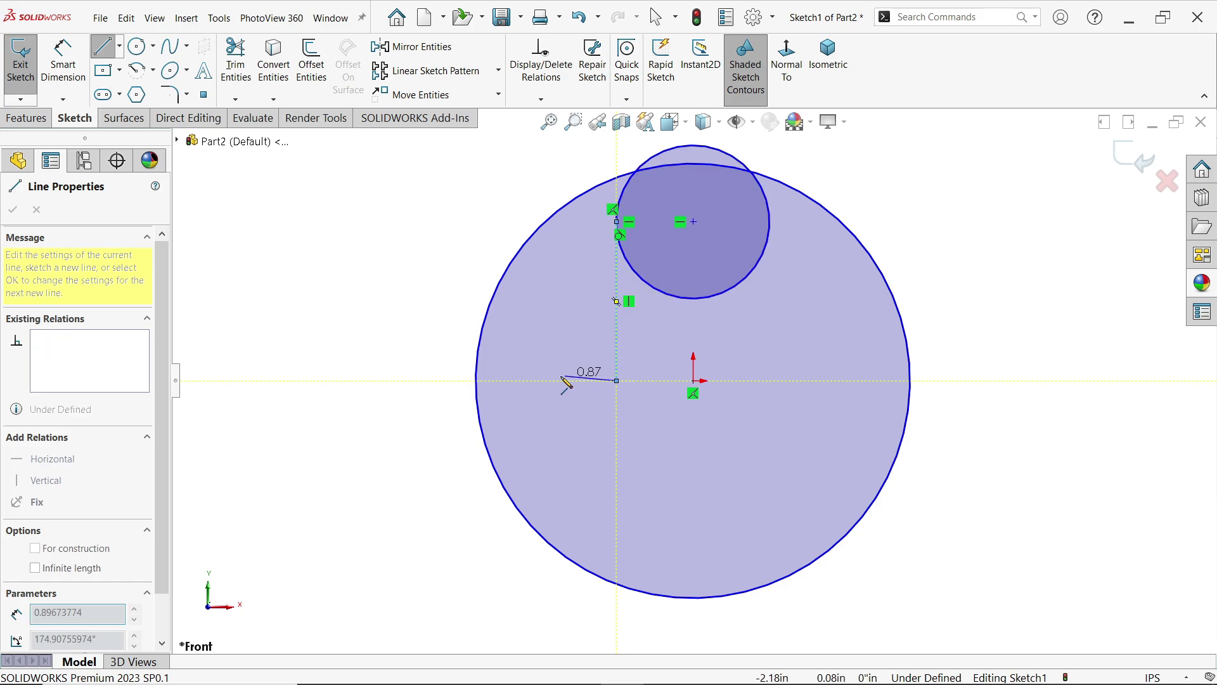
click(476, 381)
key(Escape)
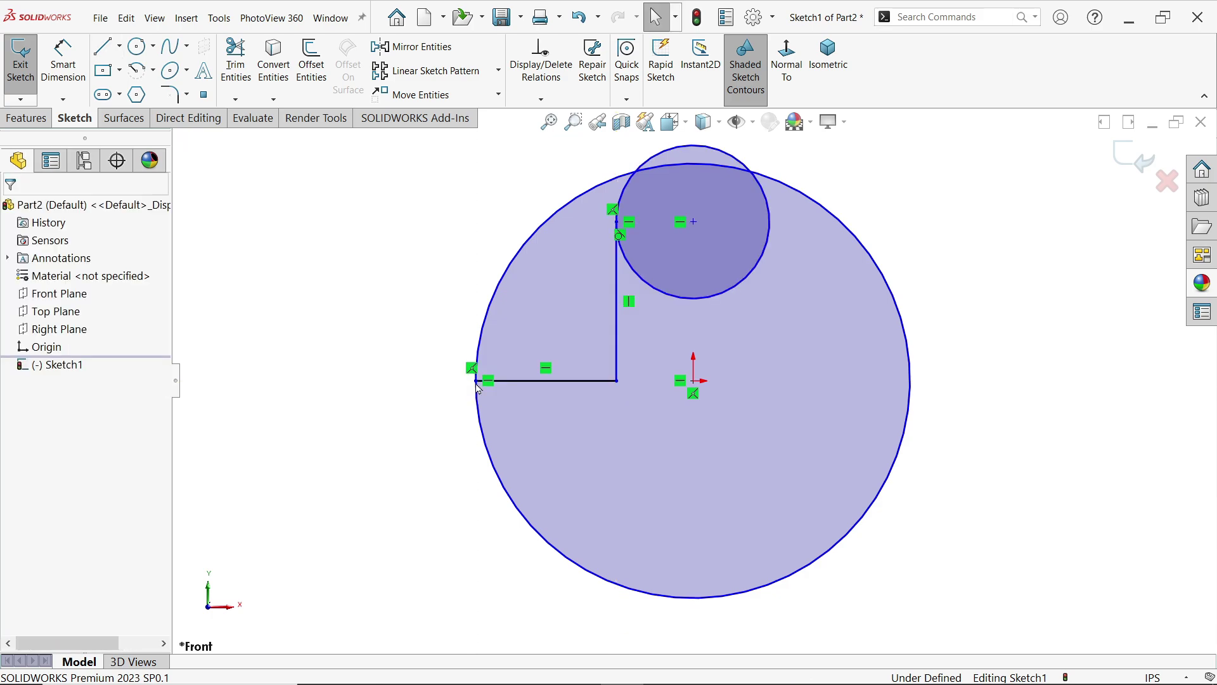
- Add a vertical centerline from the small circle's centre to the origin
click(119, 45)
click(130, 82)
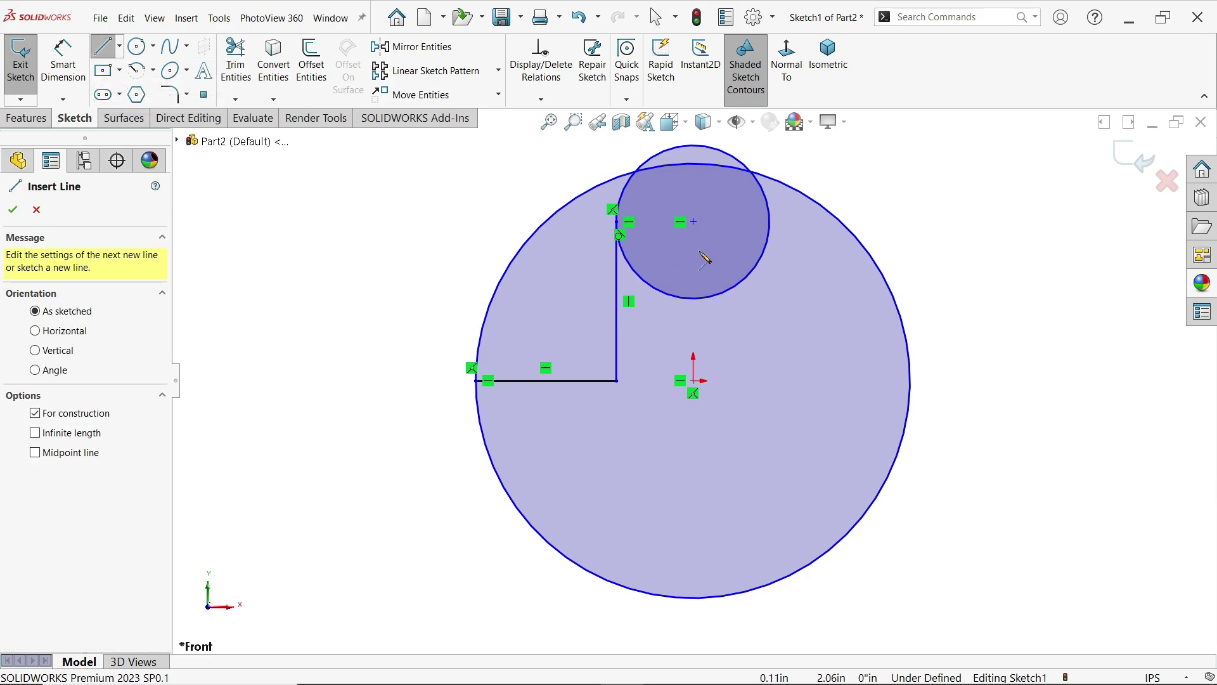
click(693, 222)
click(694, 380)
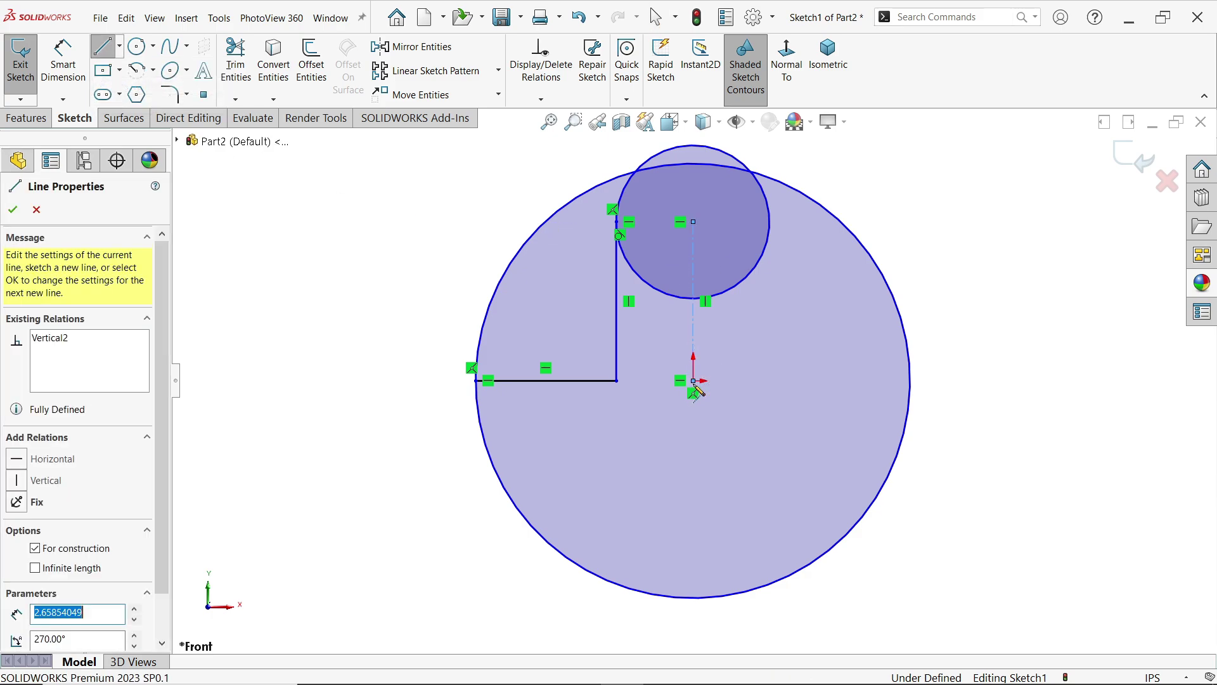
key(Escape)
click(406, 51)
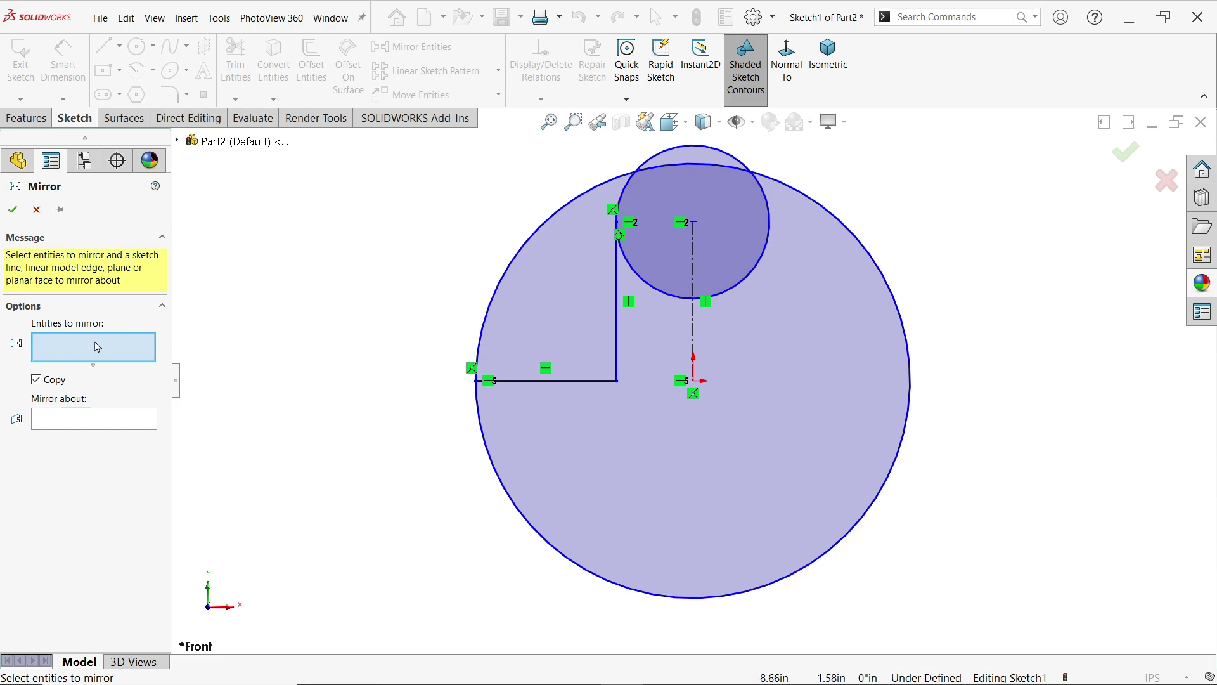
- Mirror the vertical and horizontal lines about the vertical centerline
click(617, 348)
click(597, 381)
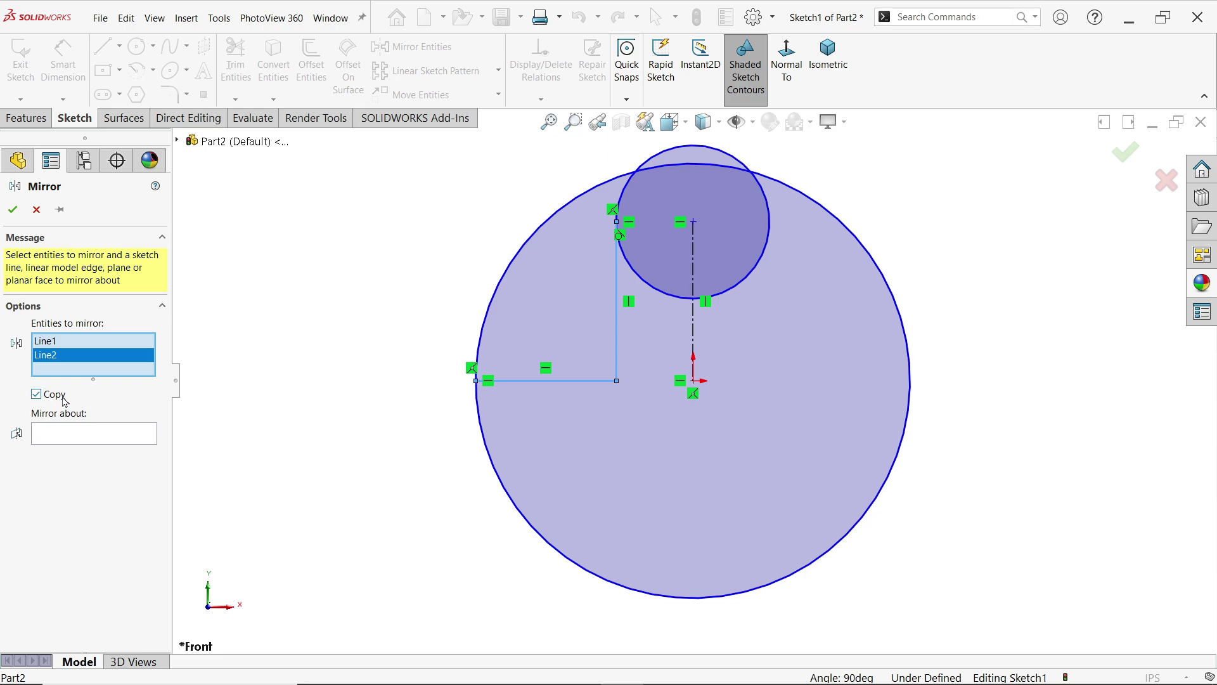
click(60, 439)
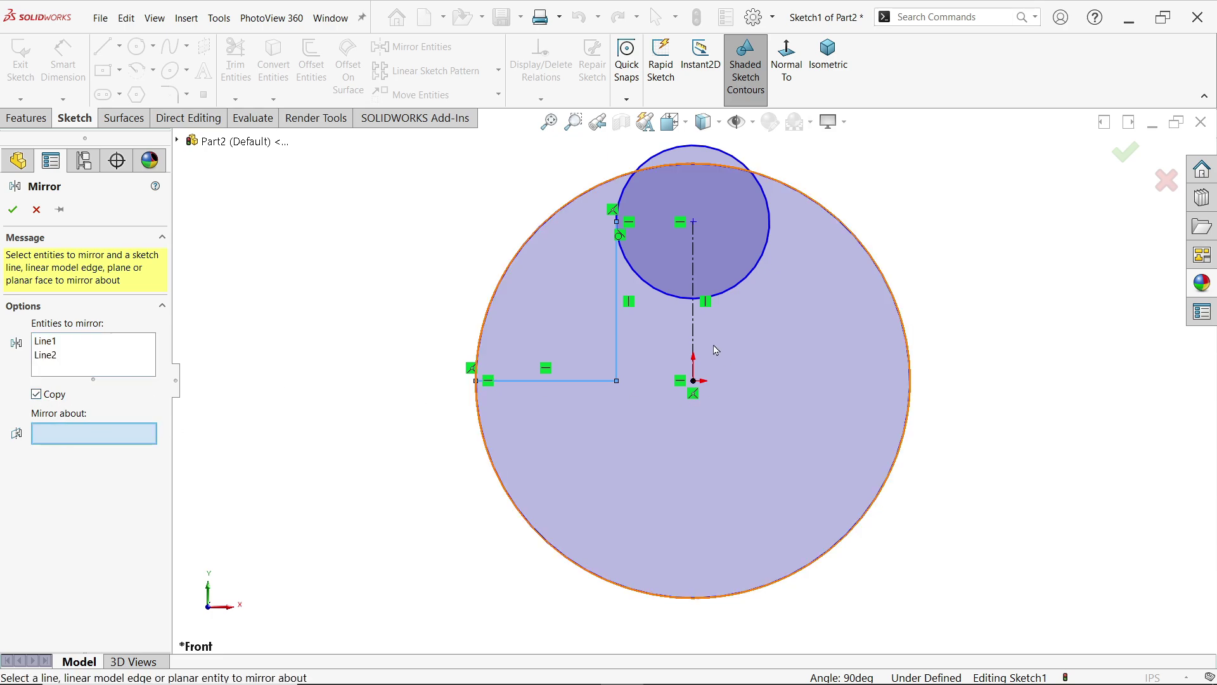
click(694, 336)
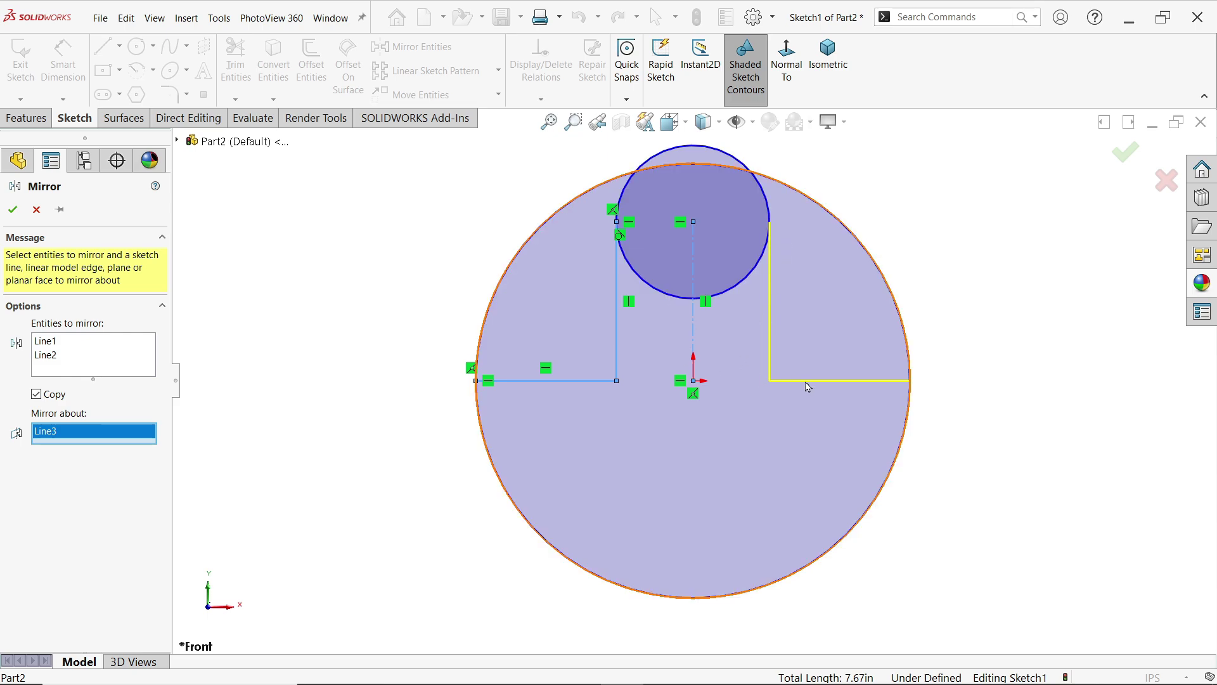
click(13, 209)
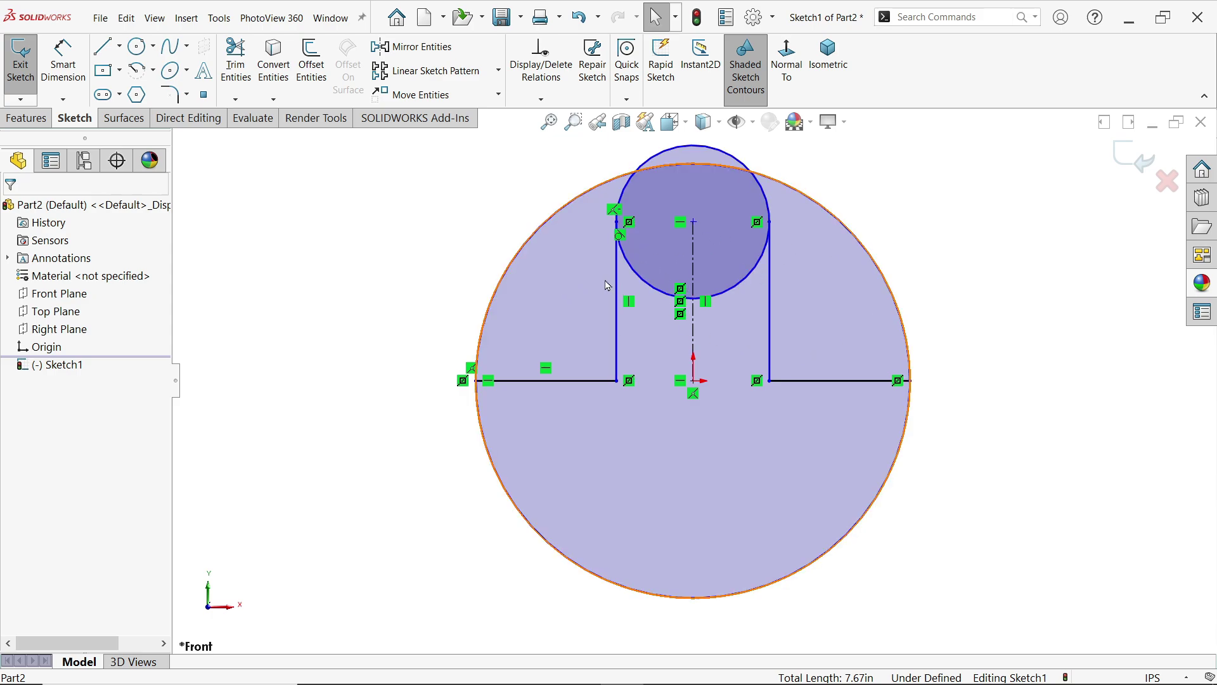
- Power-trim the large circle's upper arcs and the small circle's segments inside the arm
click(237, 78)
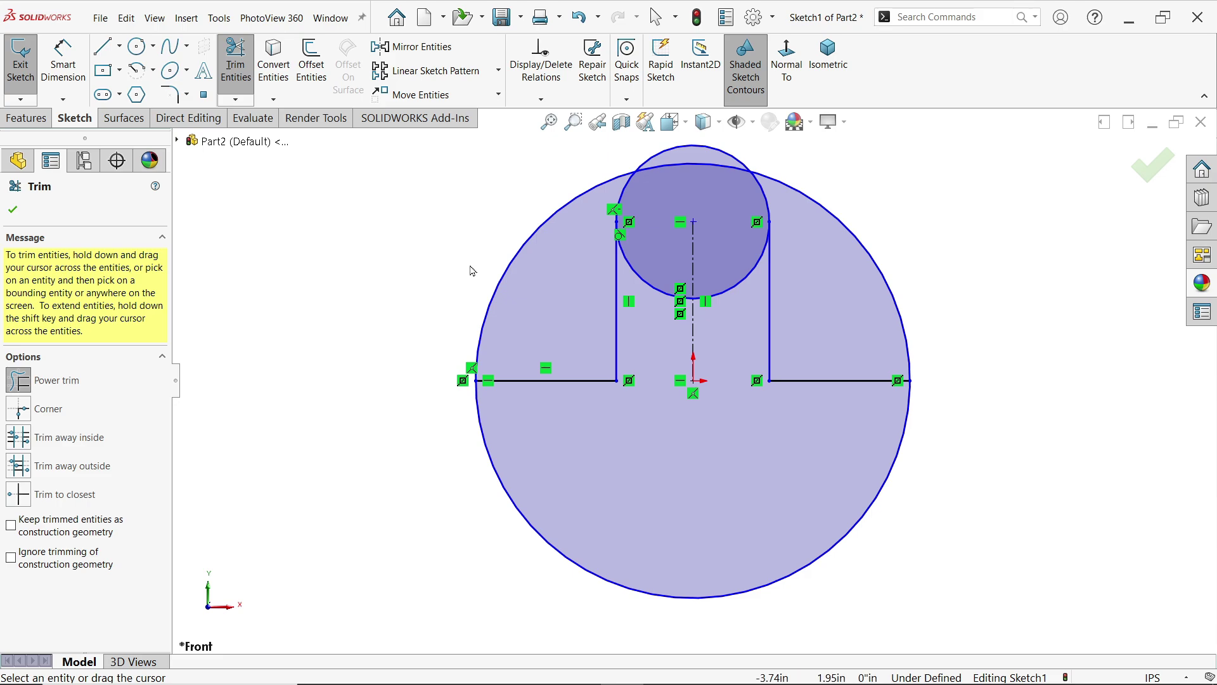
drag(472, 271, 505, 310)
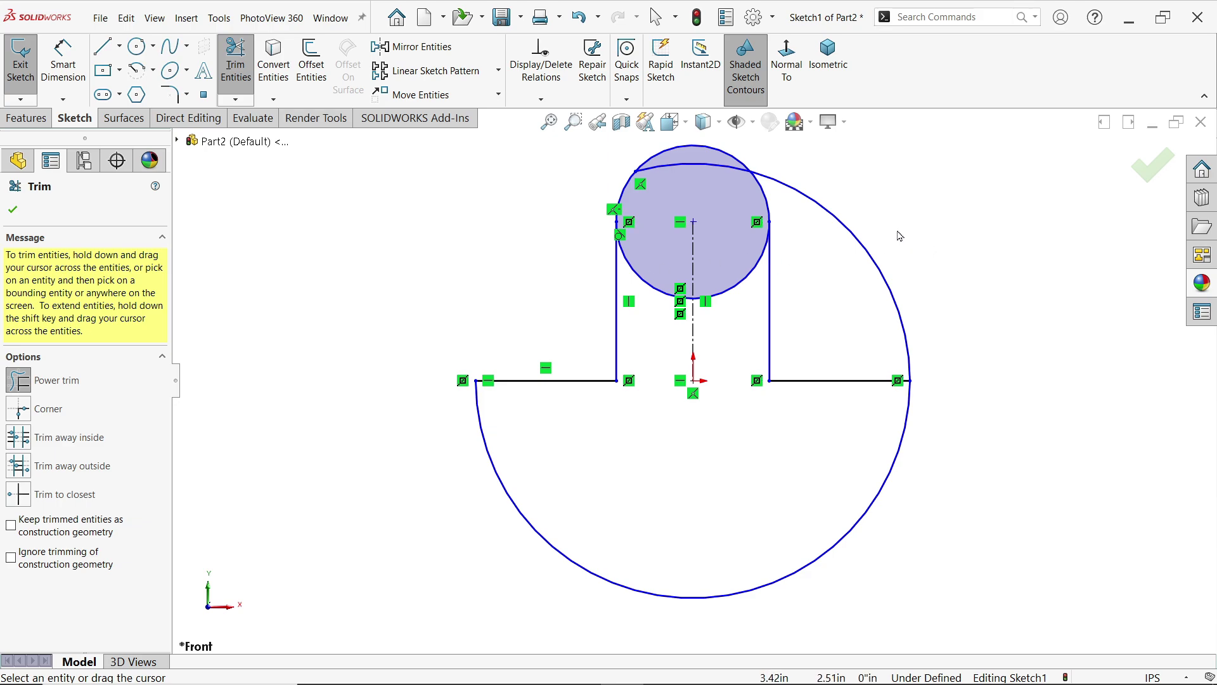
drag(889, 228, 853, 255)
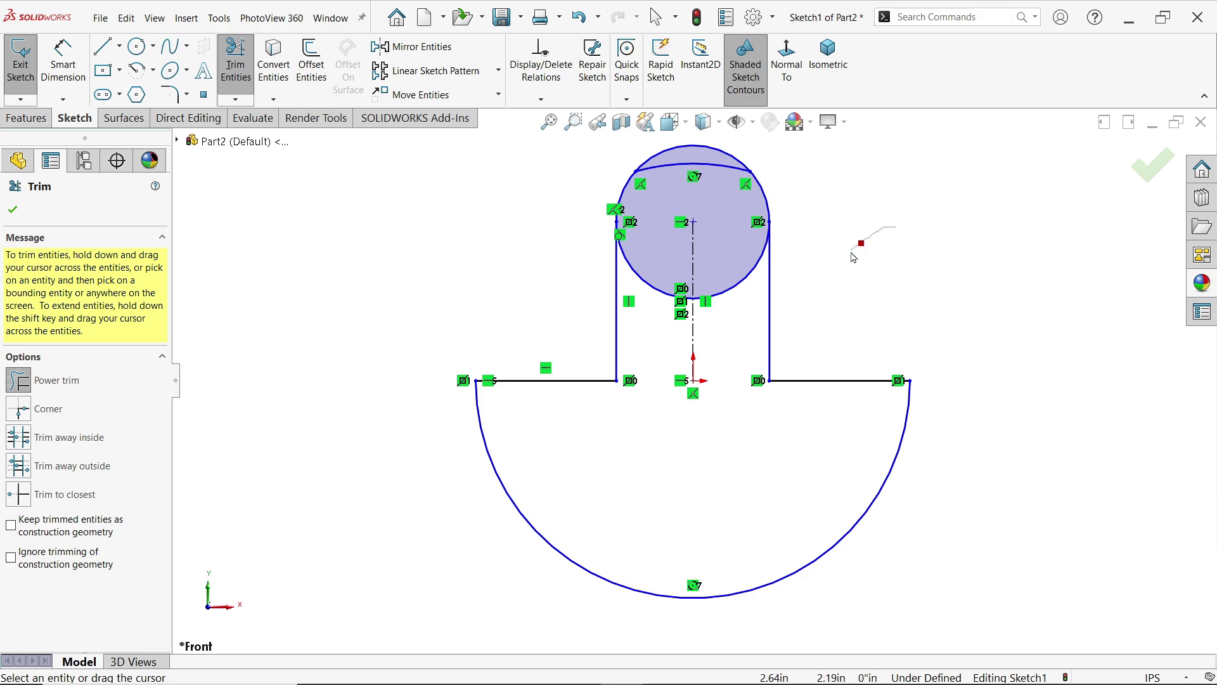
drag(721, 326, 726, 271)
mouse_move(680, 317)
mouse_down()
mouse_move(650, 313)
mouse_move(672, 166)
mouse_up()
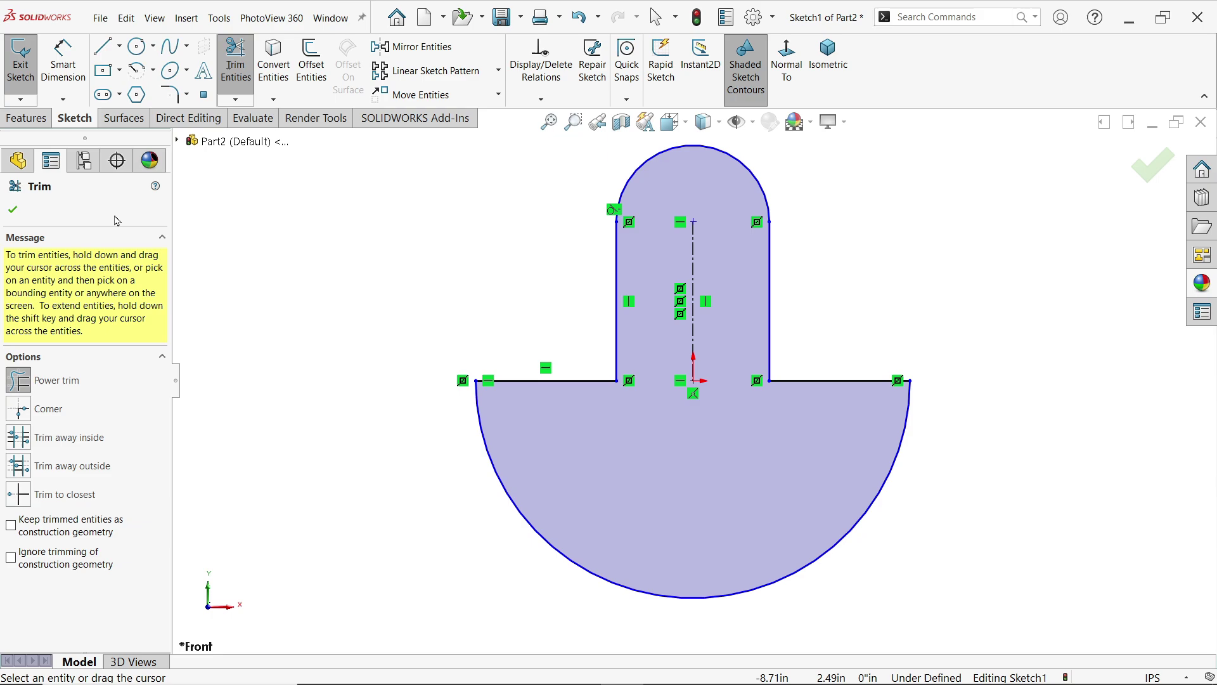
click(16, 211)
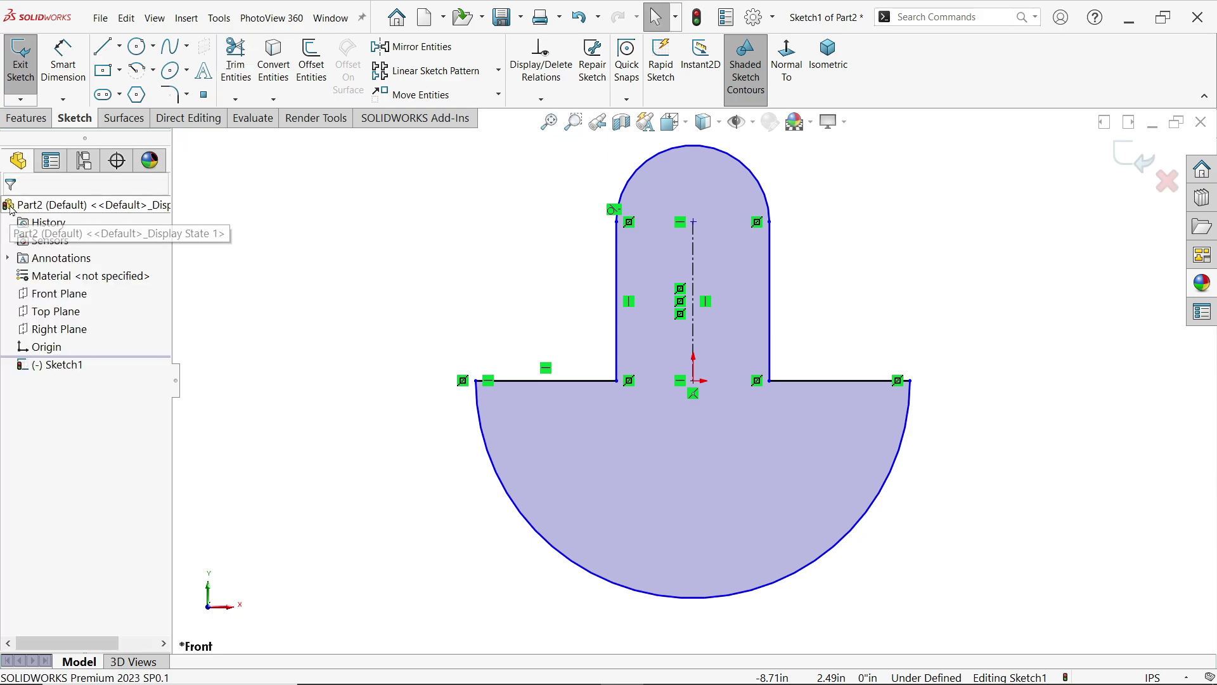
- Dimension the large base arc to radius 11/32"
click(63, 64)
click(490, 451)
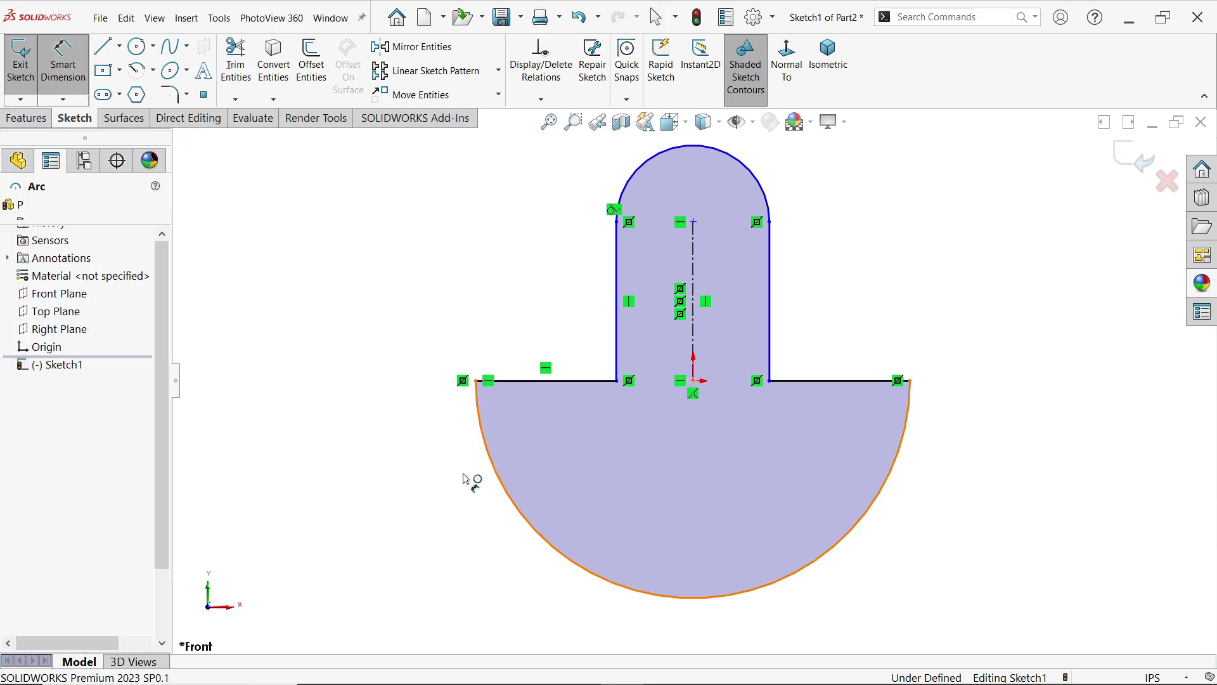
click(439, 513)
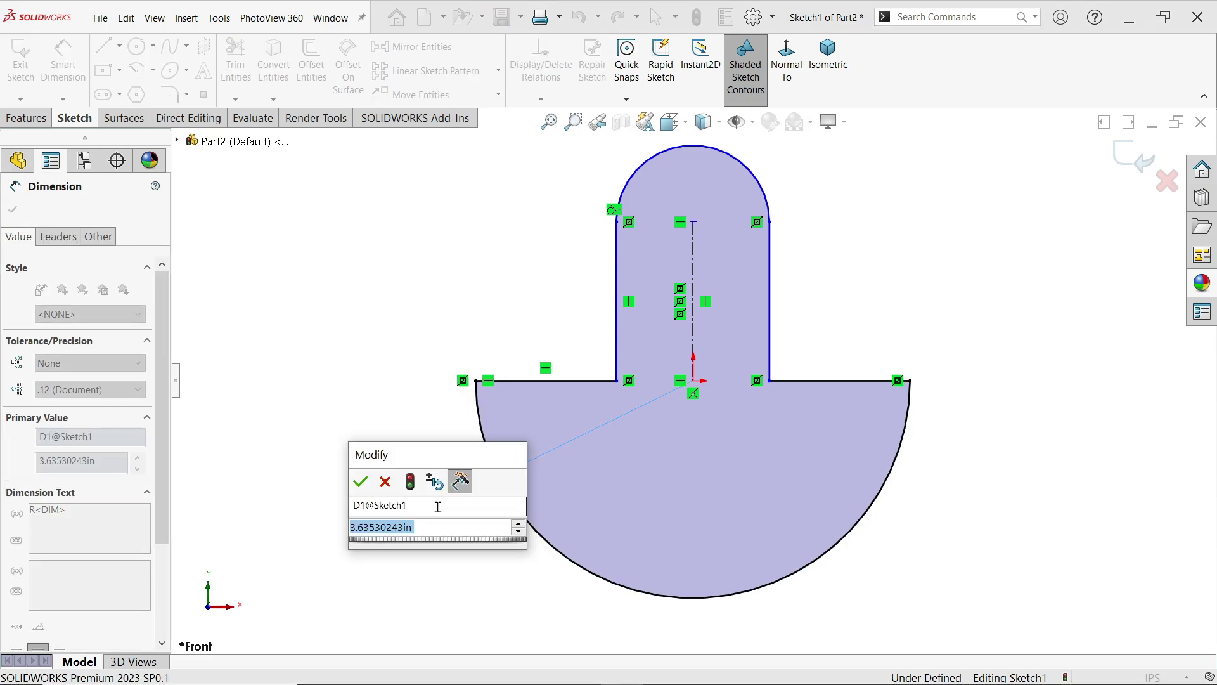
text(//)
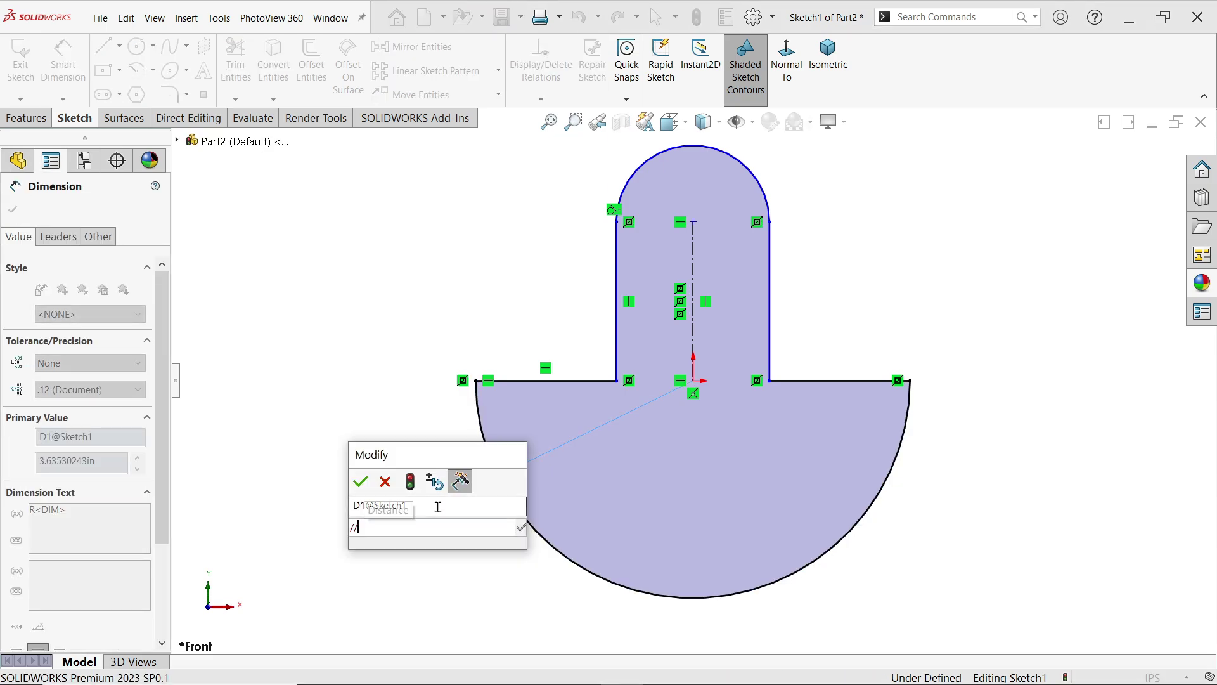
key(BackSpace)
key(BackSpace)
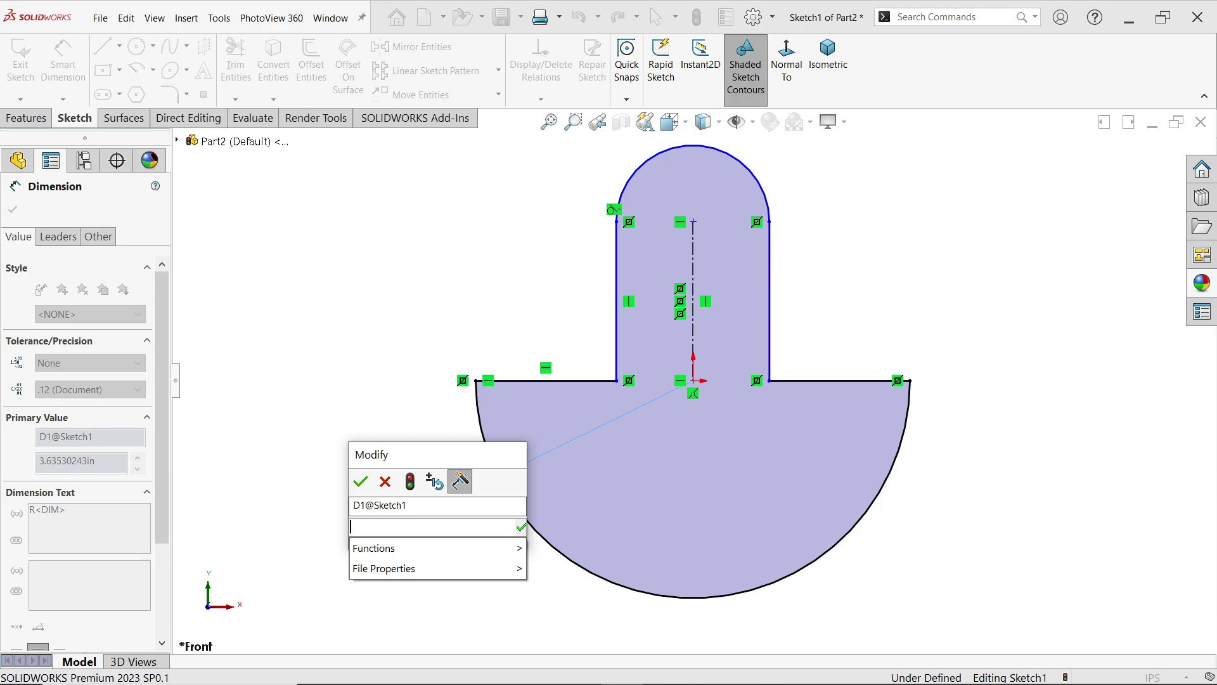
text(11/32)
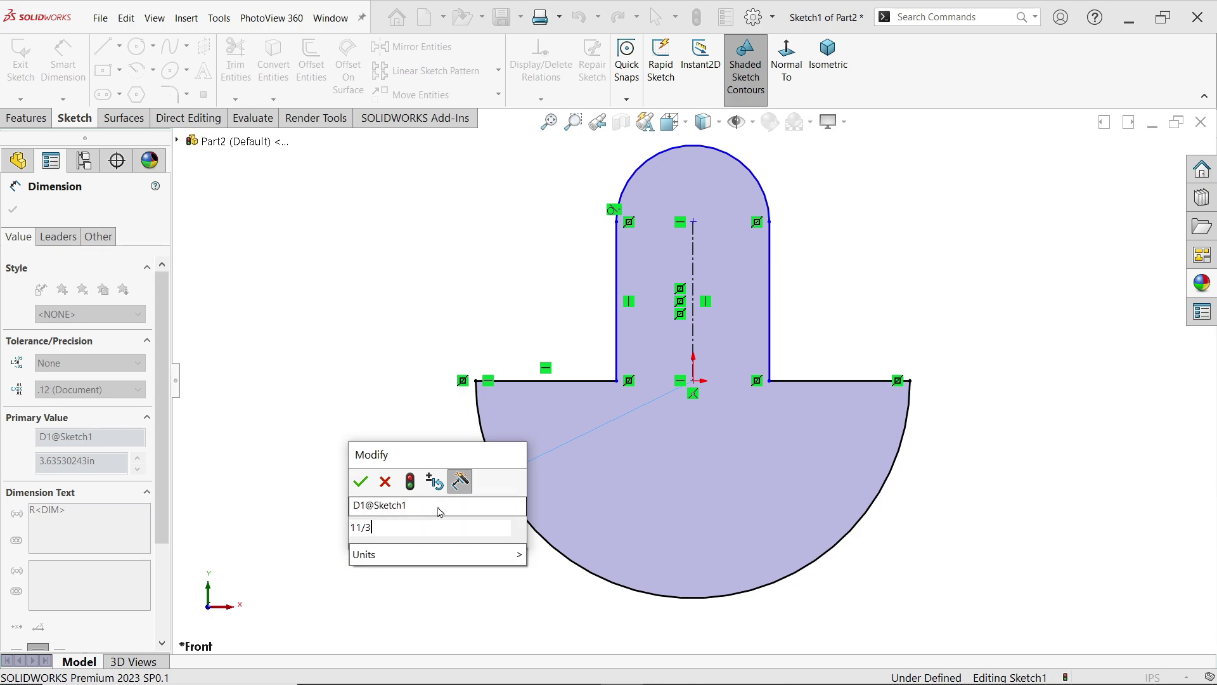
click(362, 492)
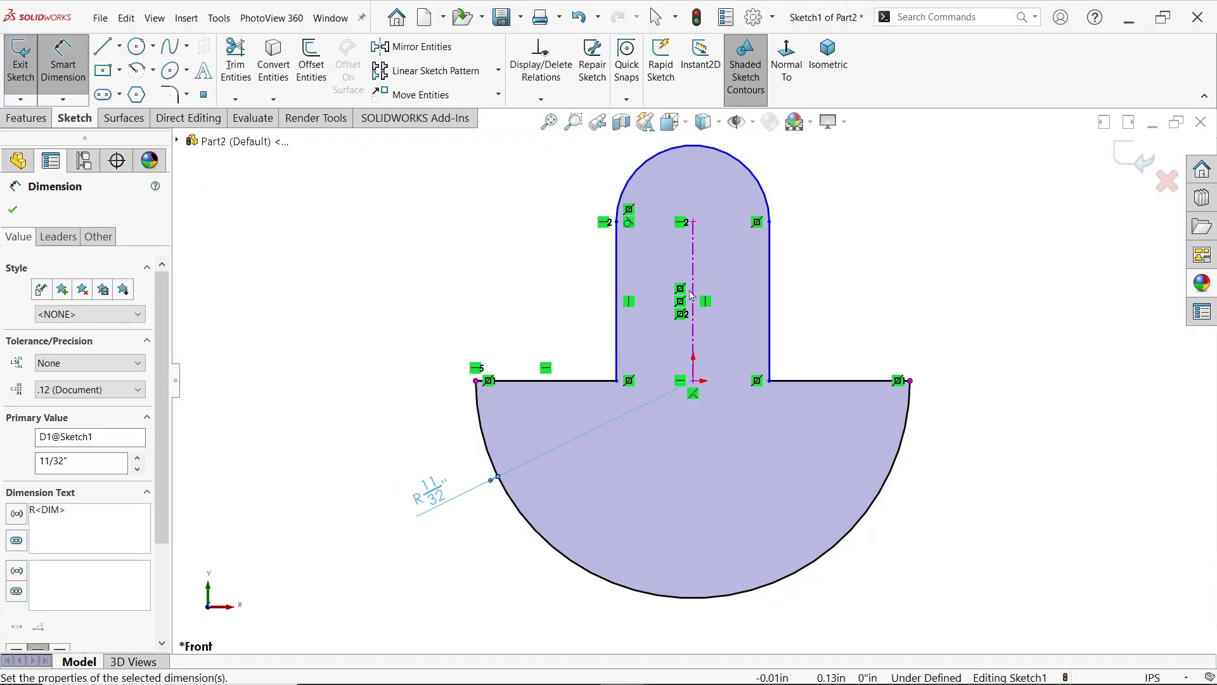
- Dimension the top arc to radius 3/32" and the centreline to 1/4" long
click(772, 195)
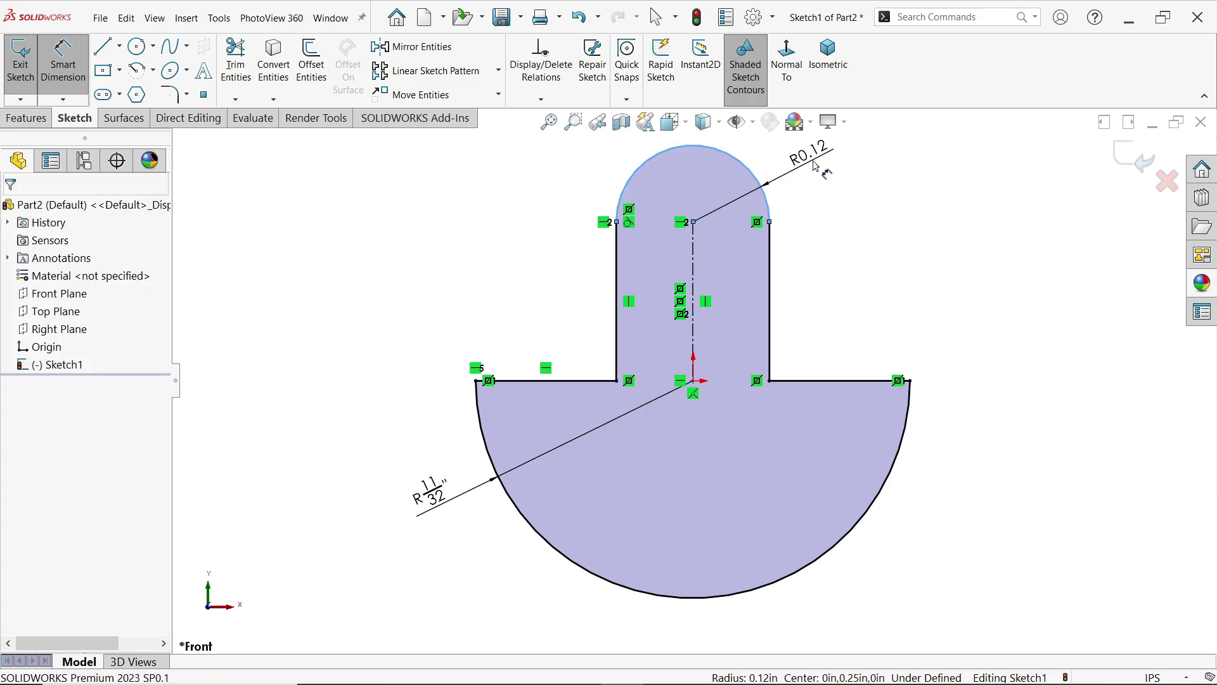
click(813, 160)
text(3/32)
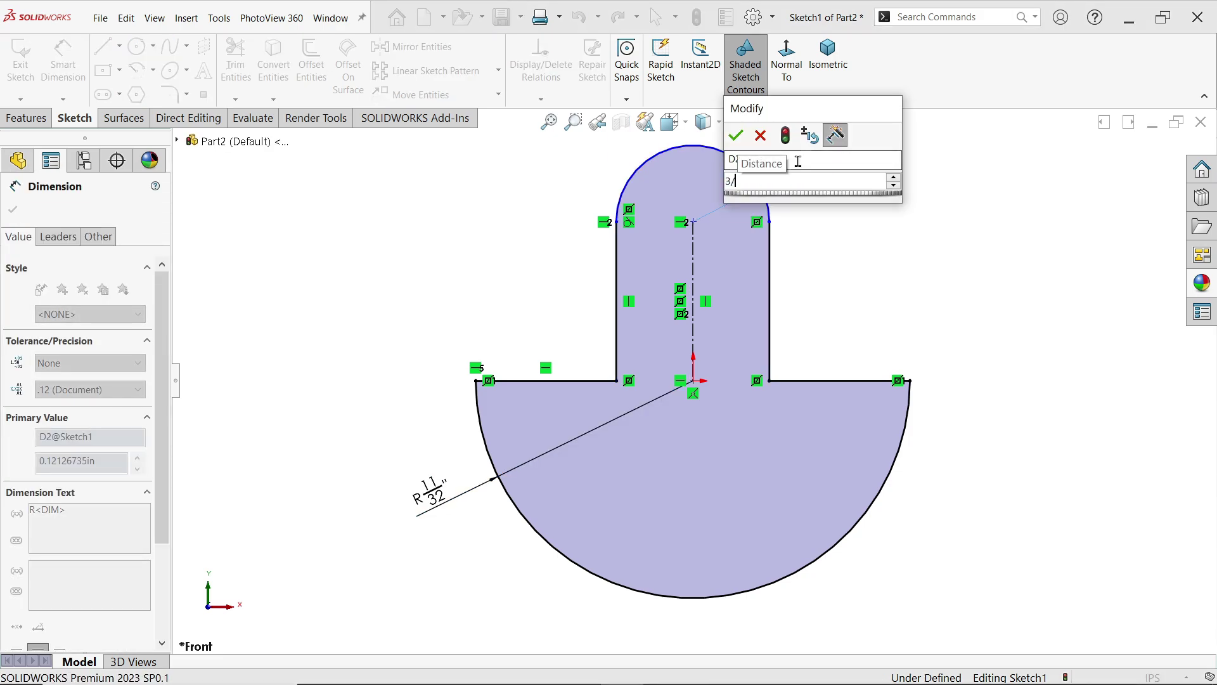
click(736, 145)
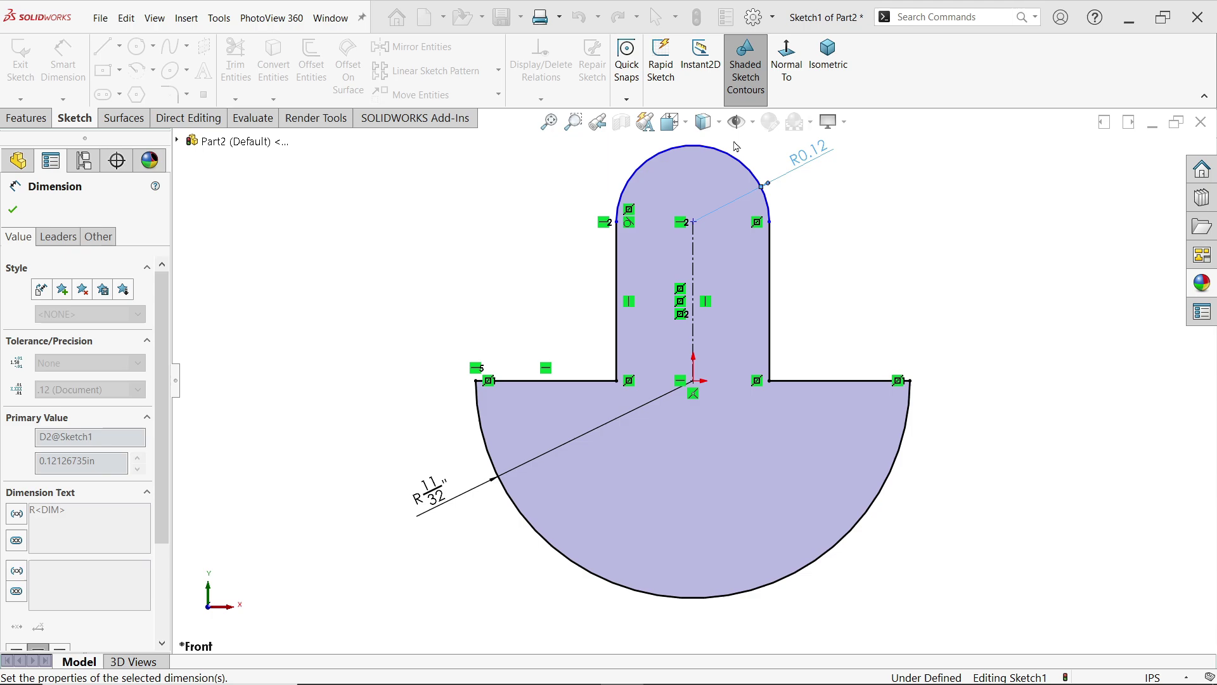
click(693, 284)
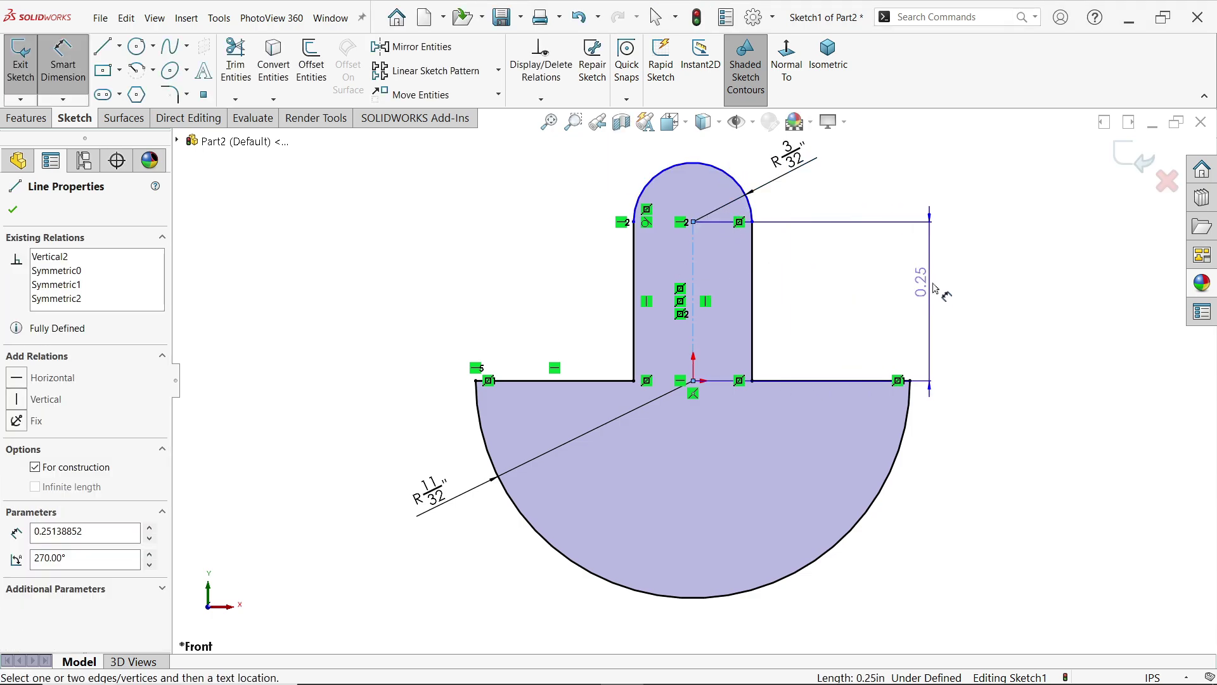
click(962, 291)
text(1)
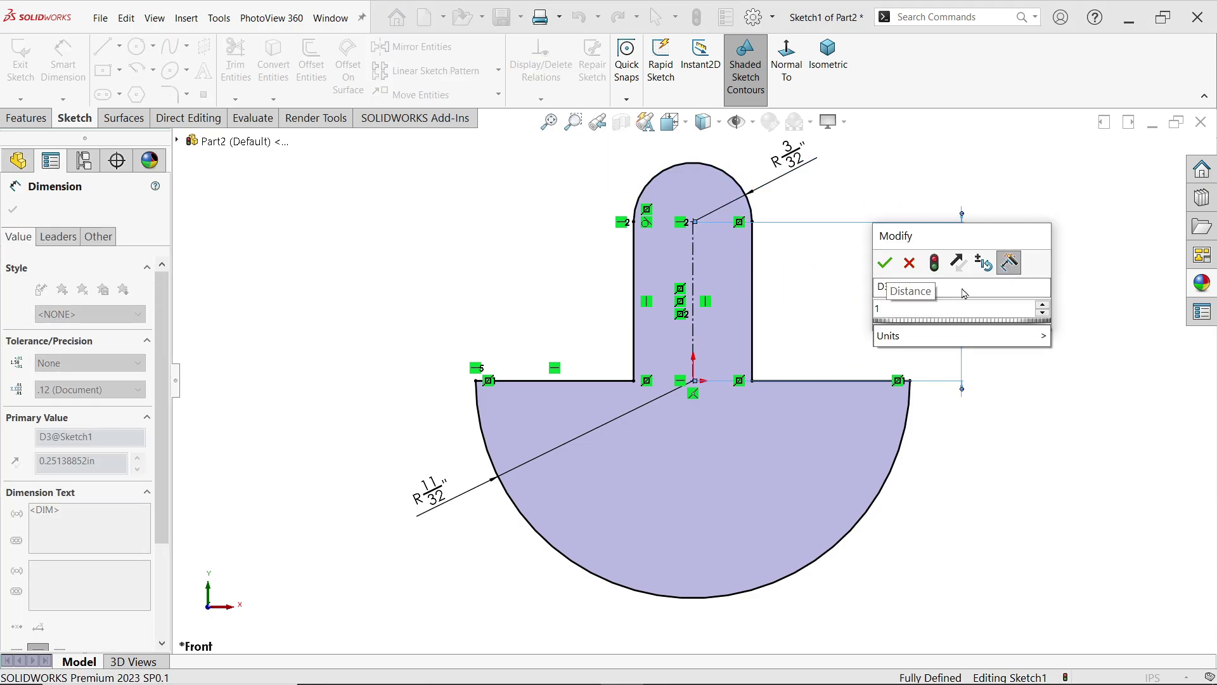
text(/4)
click(885, 265)
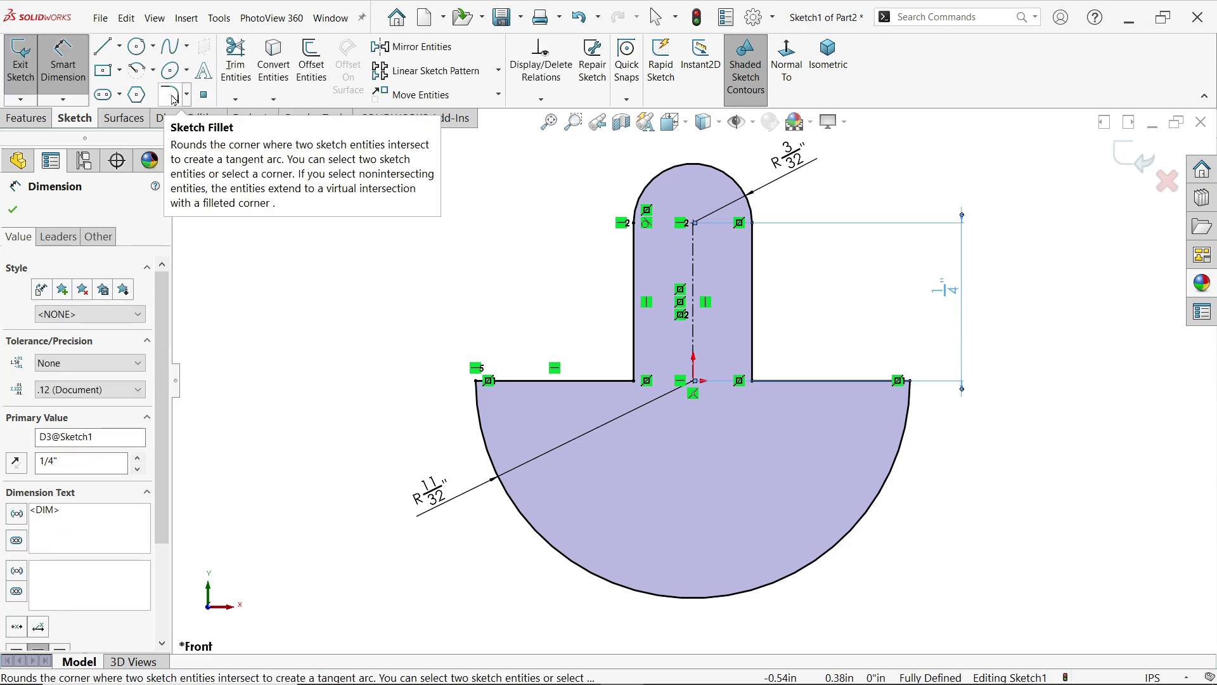
- Apply 3/32" sketch fillets to the left and right inner neck corners
click(173, 97)
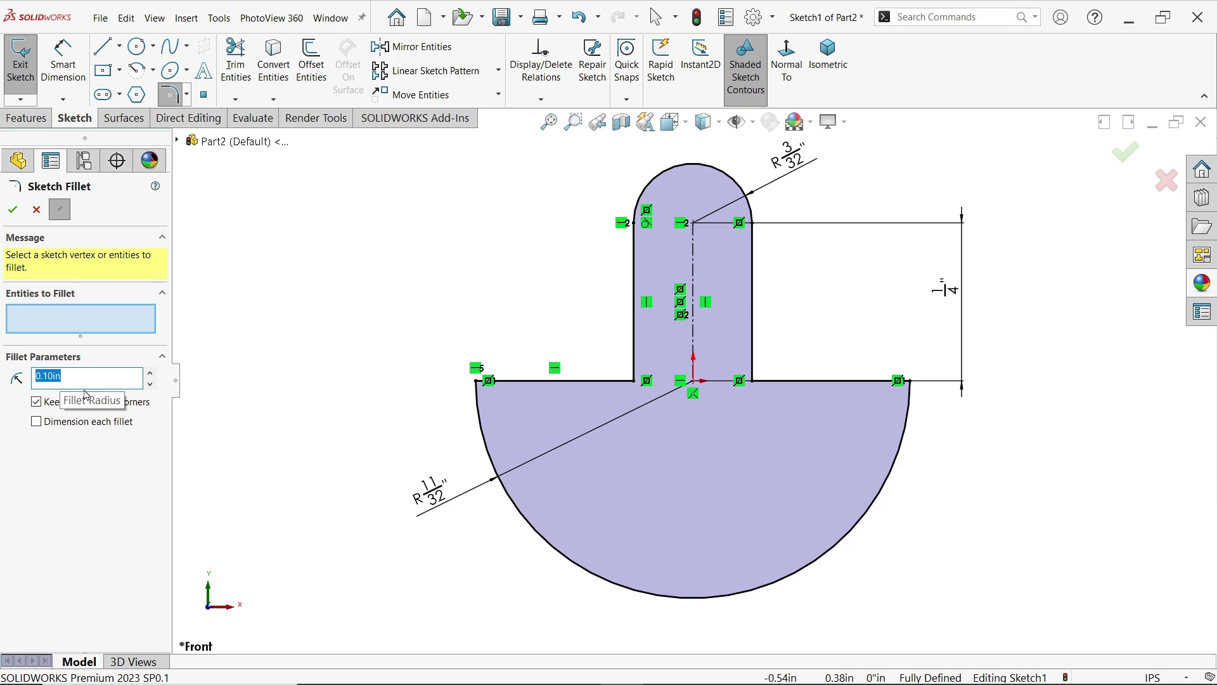
text(3/32)
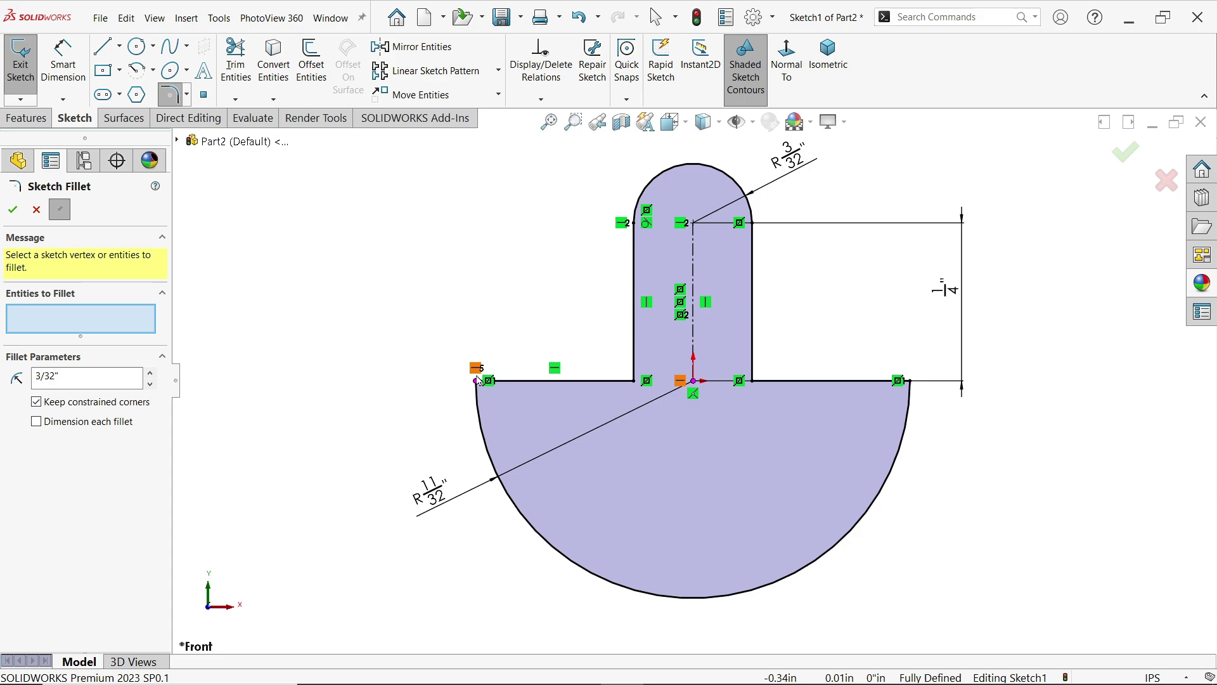
click(634, 382)
click(753, 381)
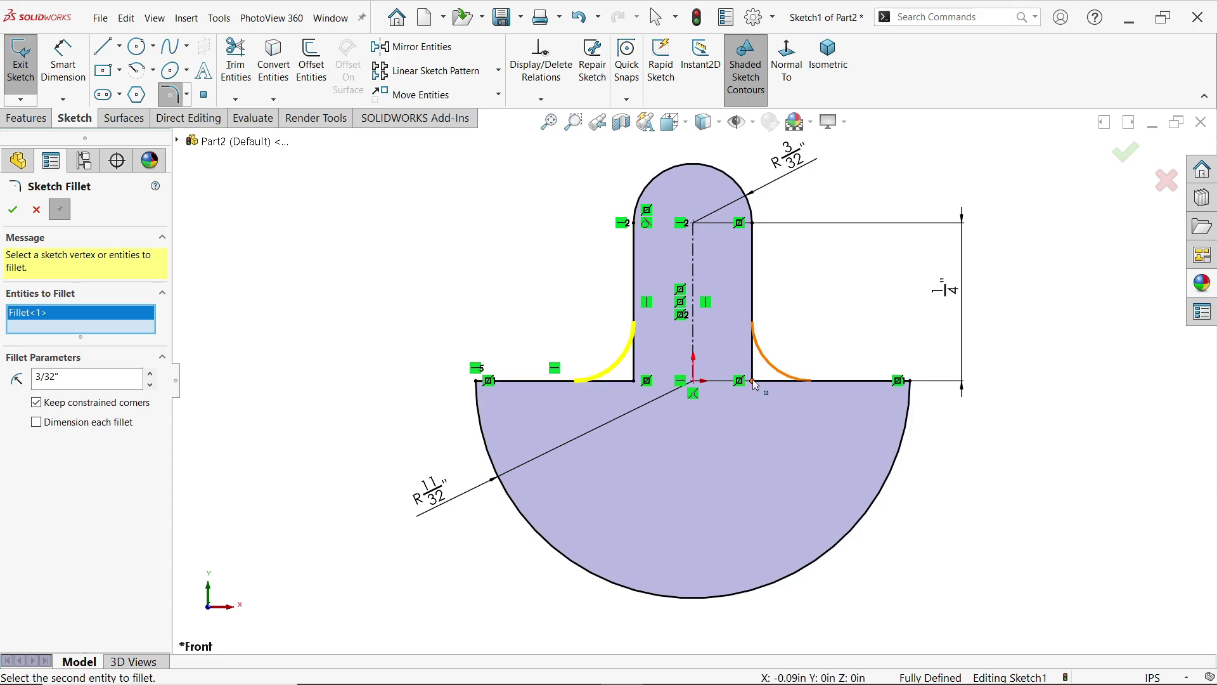
click(13, 209)
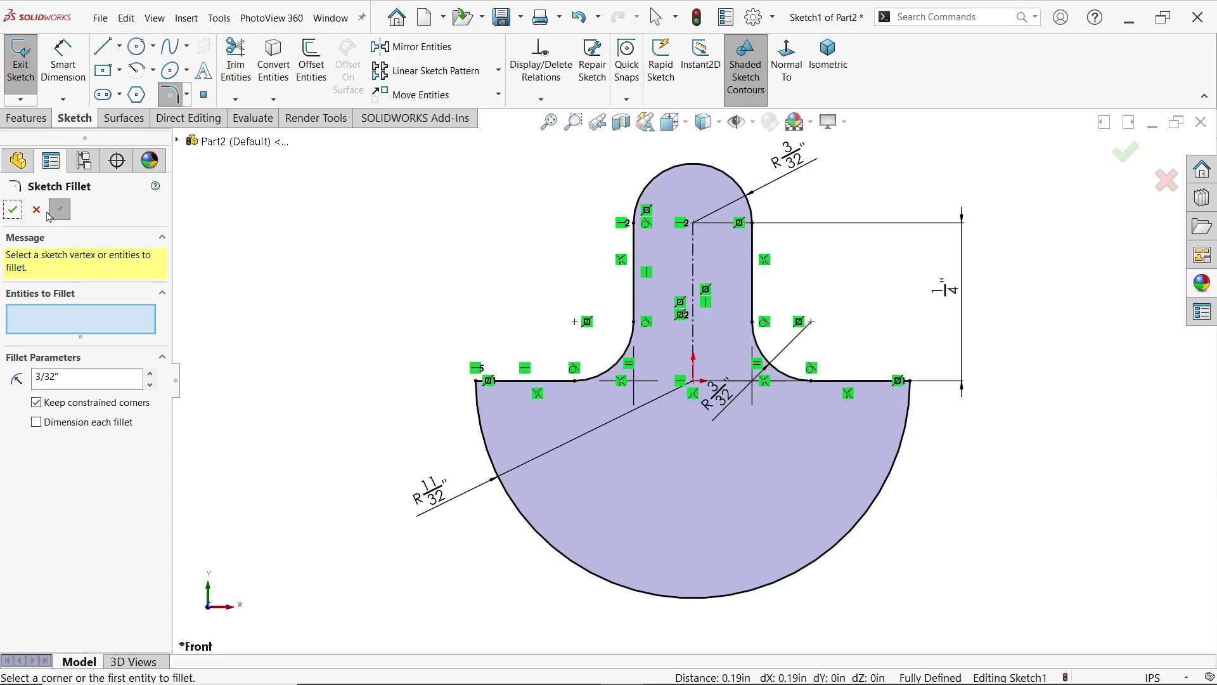
click(36, 209)
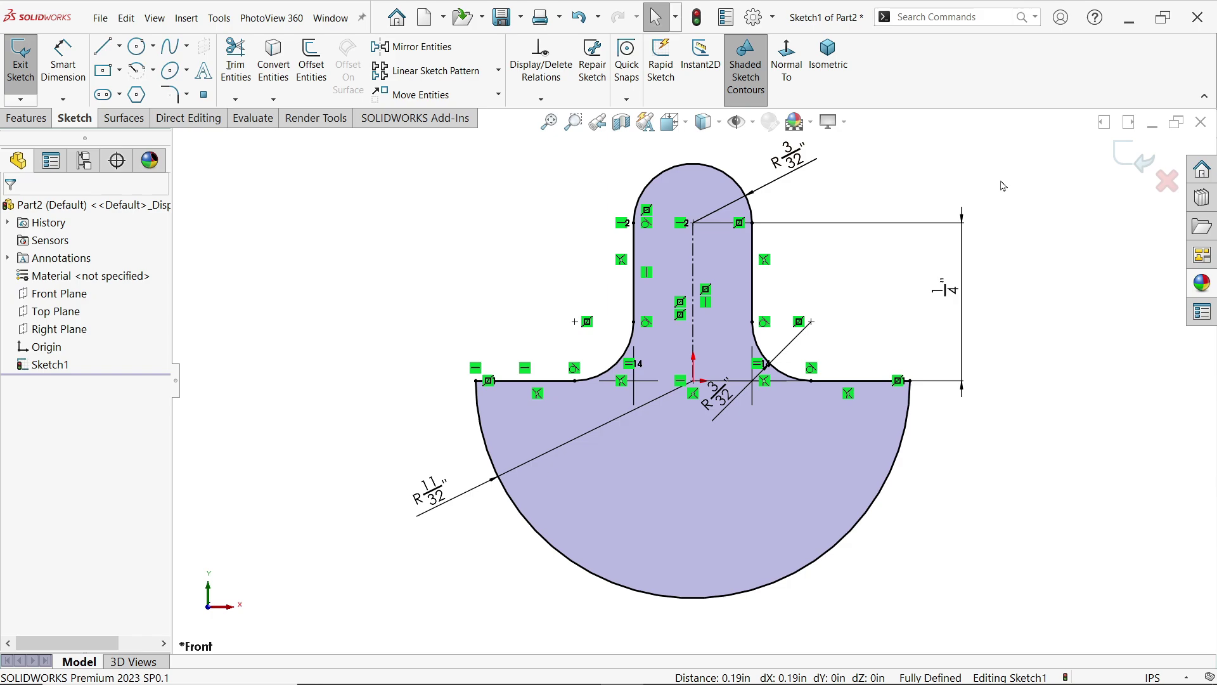
- Extrude the filleted profile Blind to 5/32" in the reversed direction
click(29, 119)
click(28, 64)
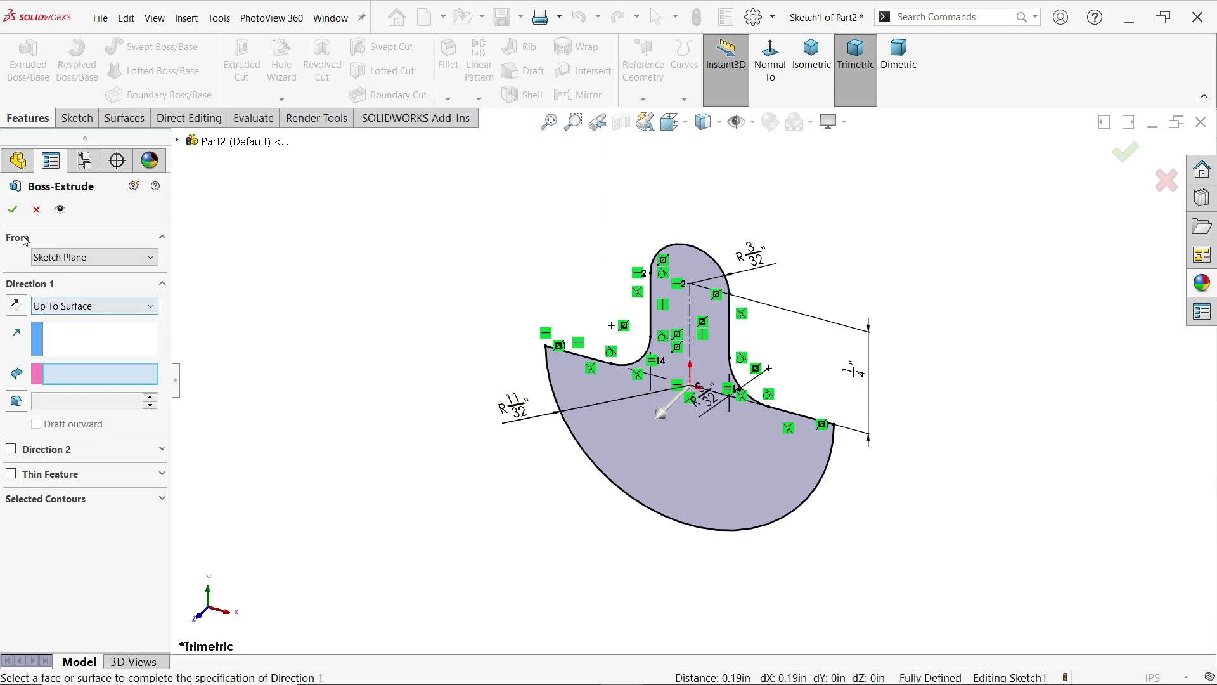
click(63, 307)
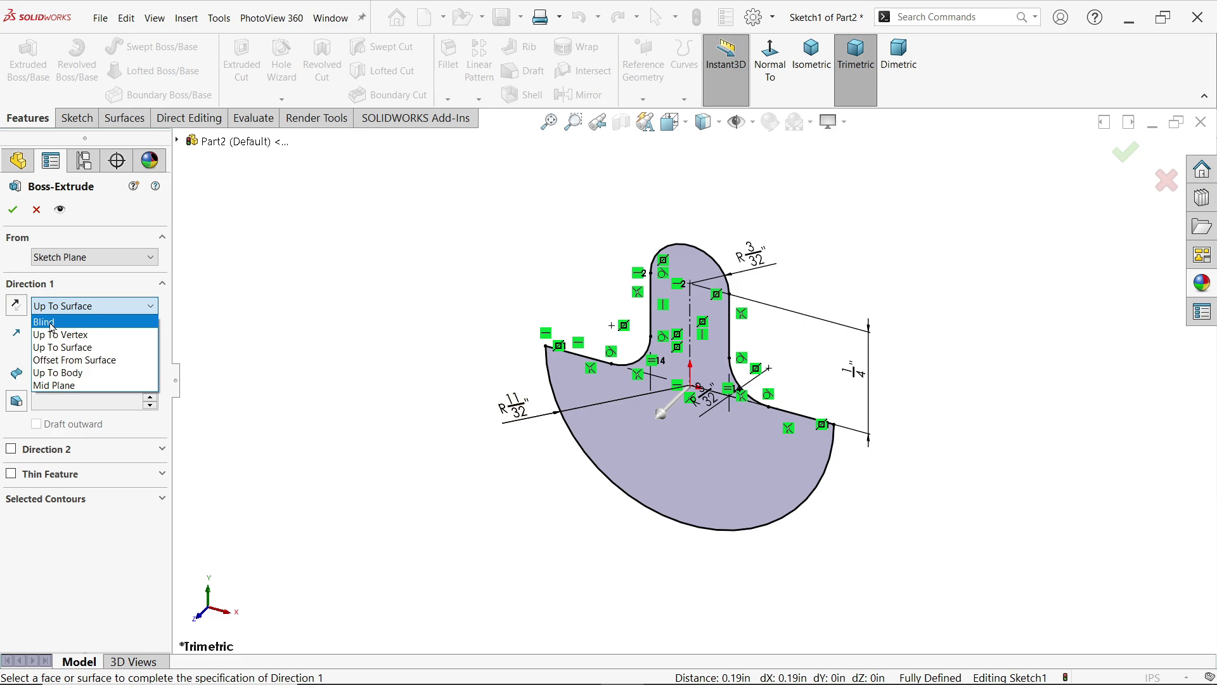
click(52, 327)
scroll(812, 438, down, 2)
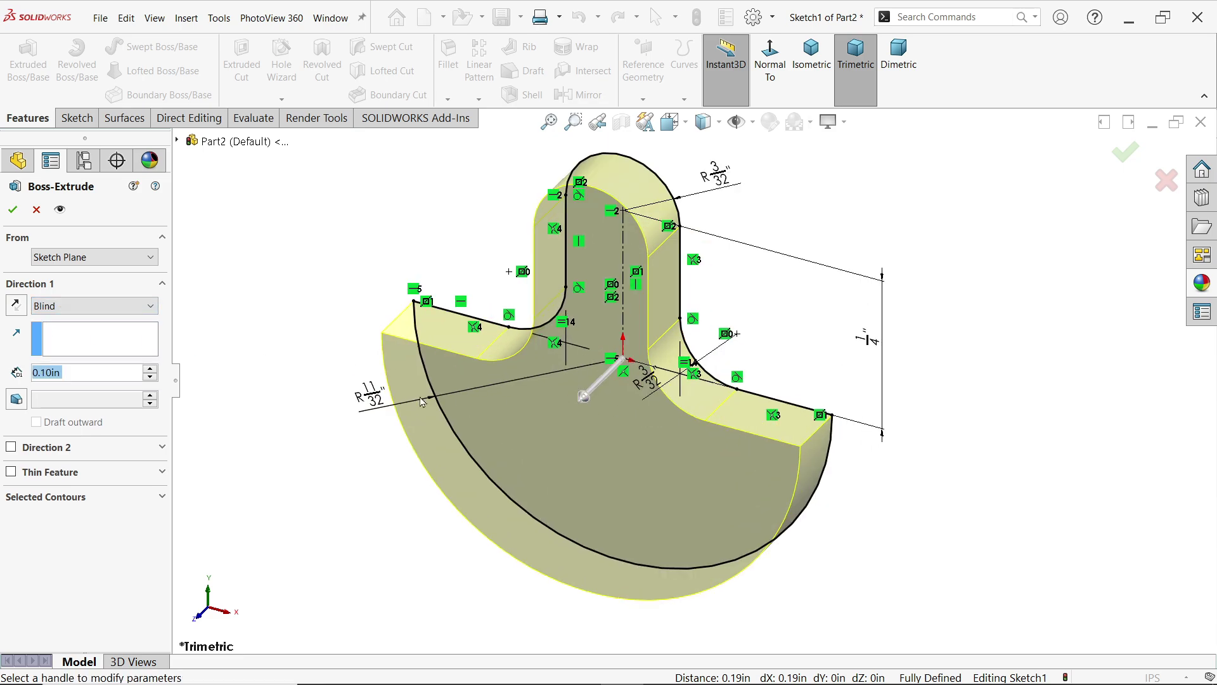
click(16, 305)
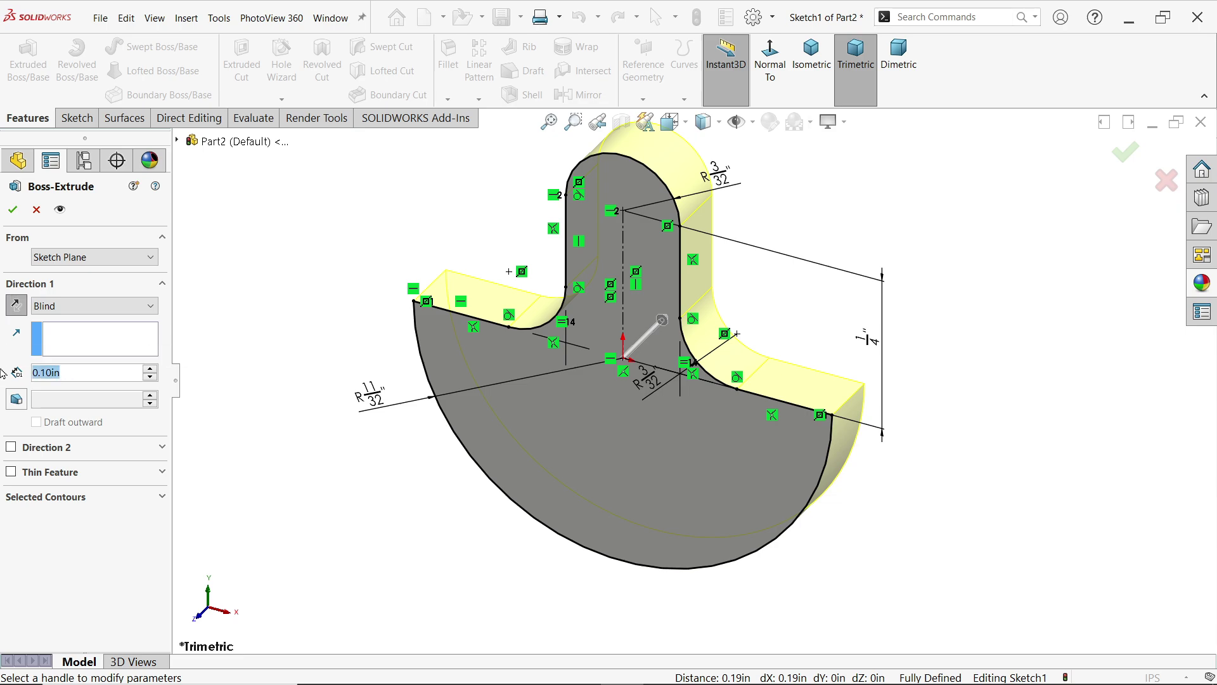
text(5)
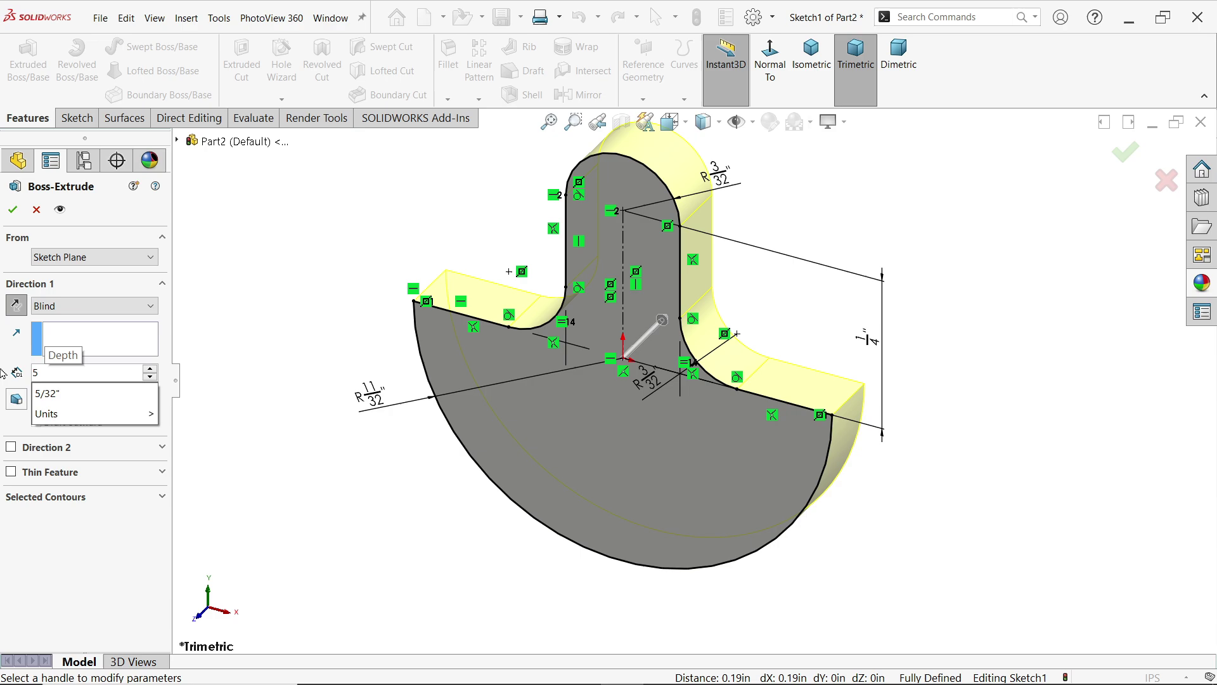
text(/32)
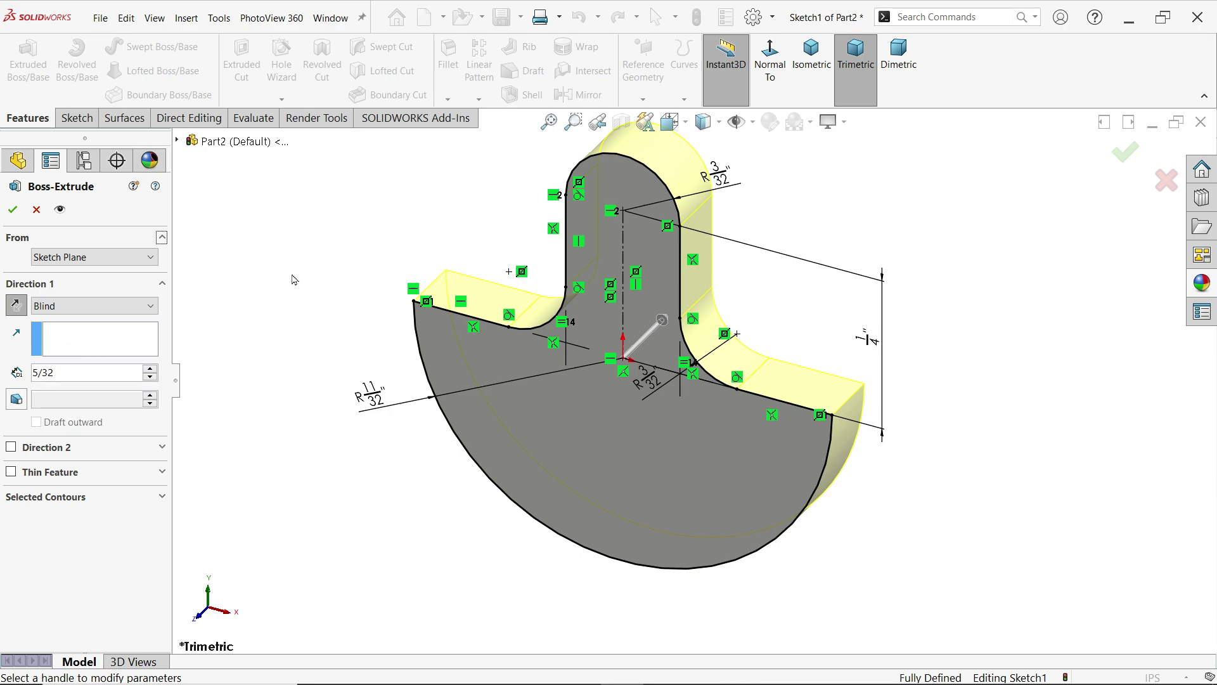
key(Return)
click(13, 211)
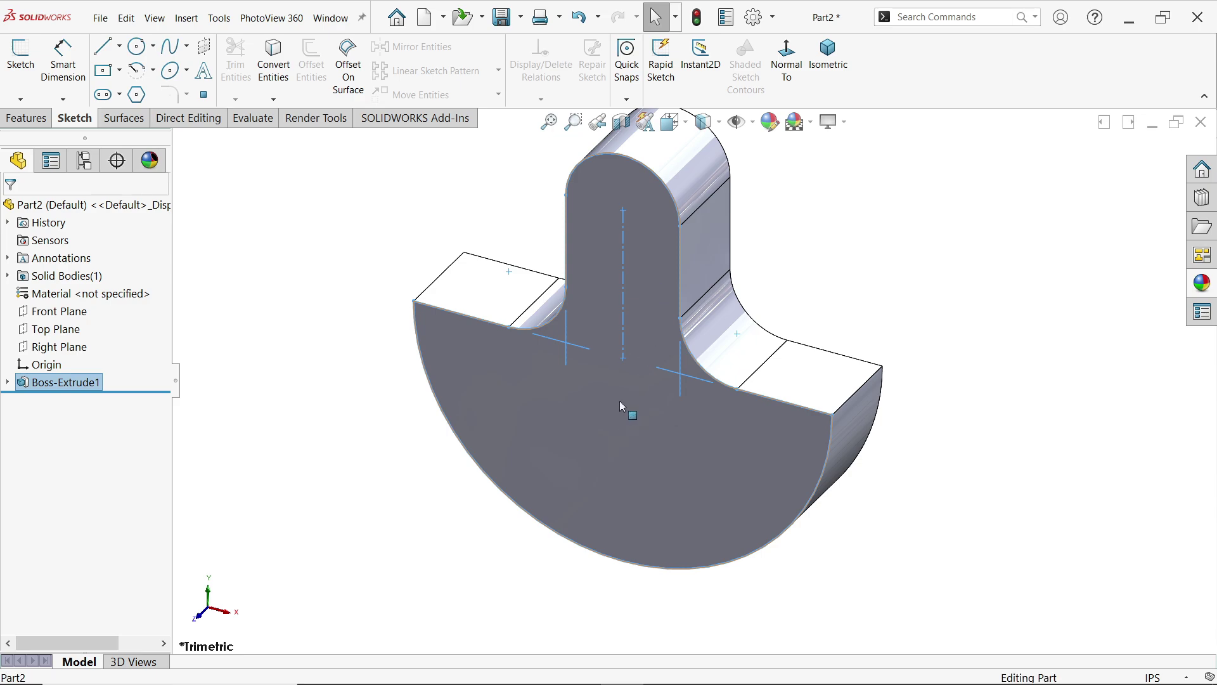
- Sketch on the front face two circles, one in the top lobe and one at the origin
click(631, 413)
click(674, 366)
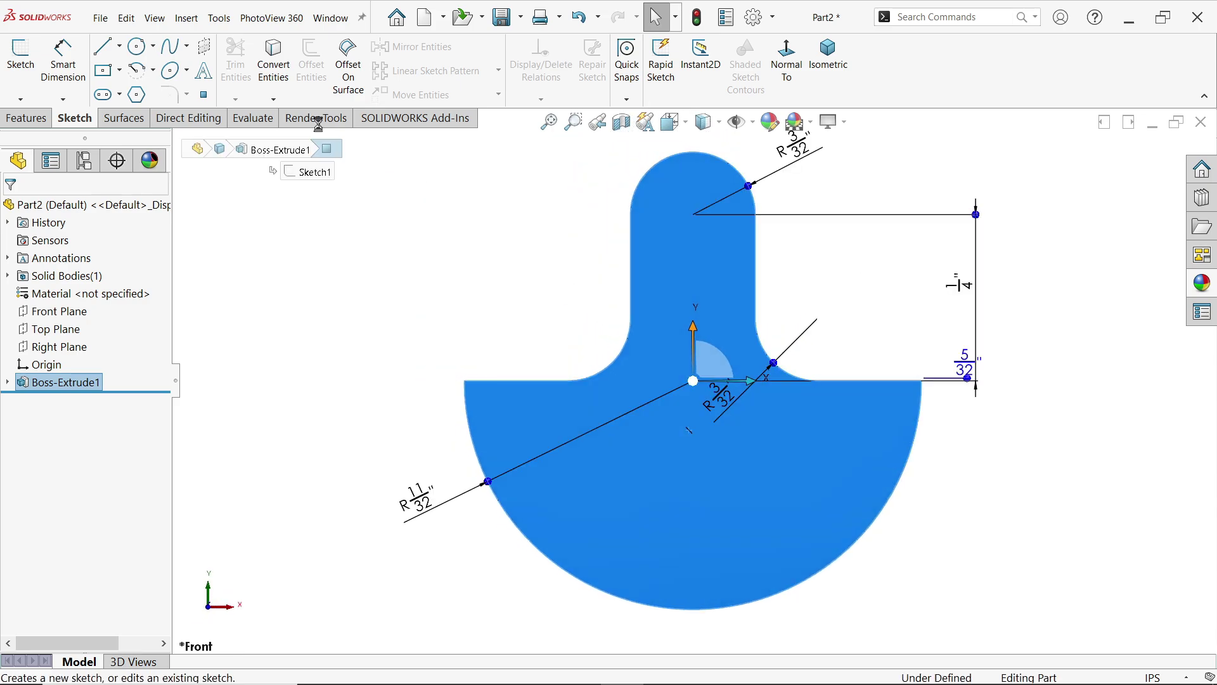
click(136, 46)
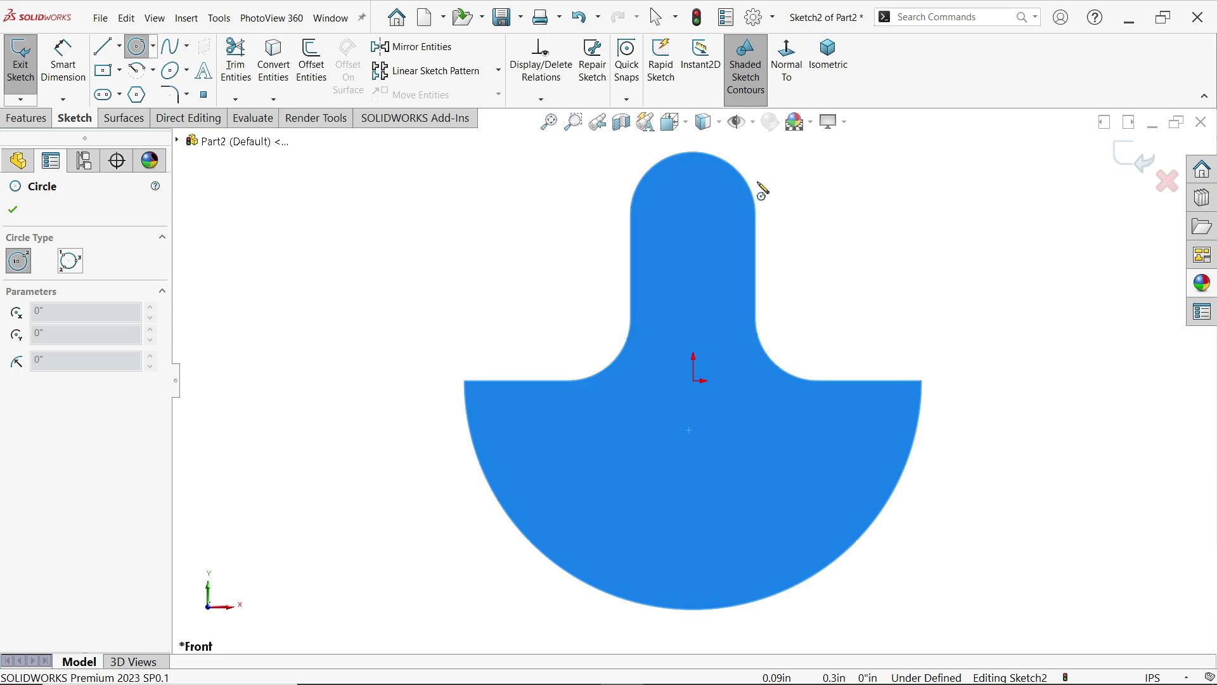
click(673, 209)
click(691, 174)
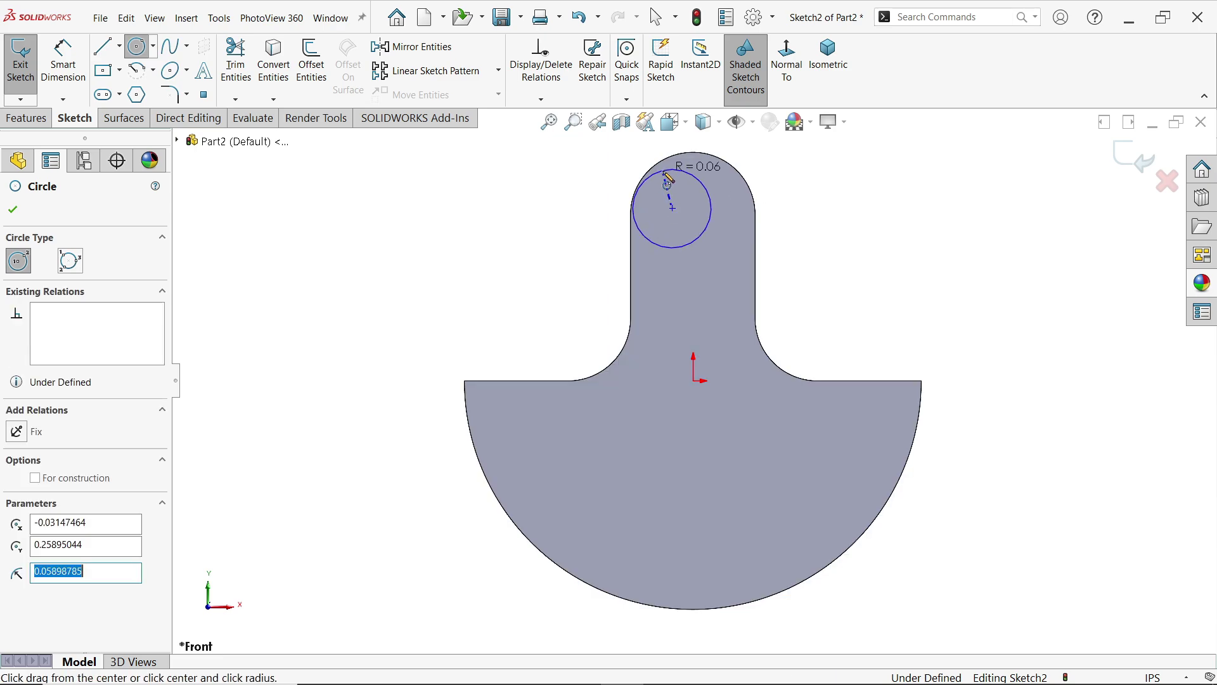
click(693, 381)
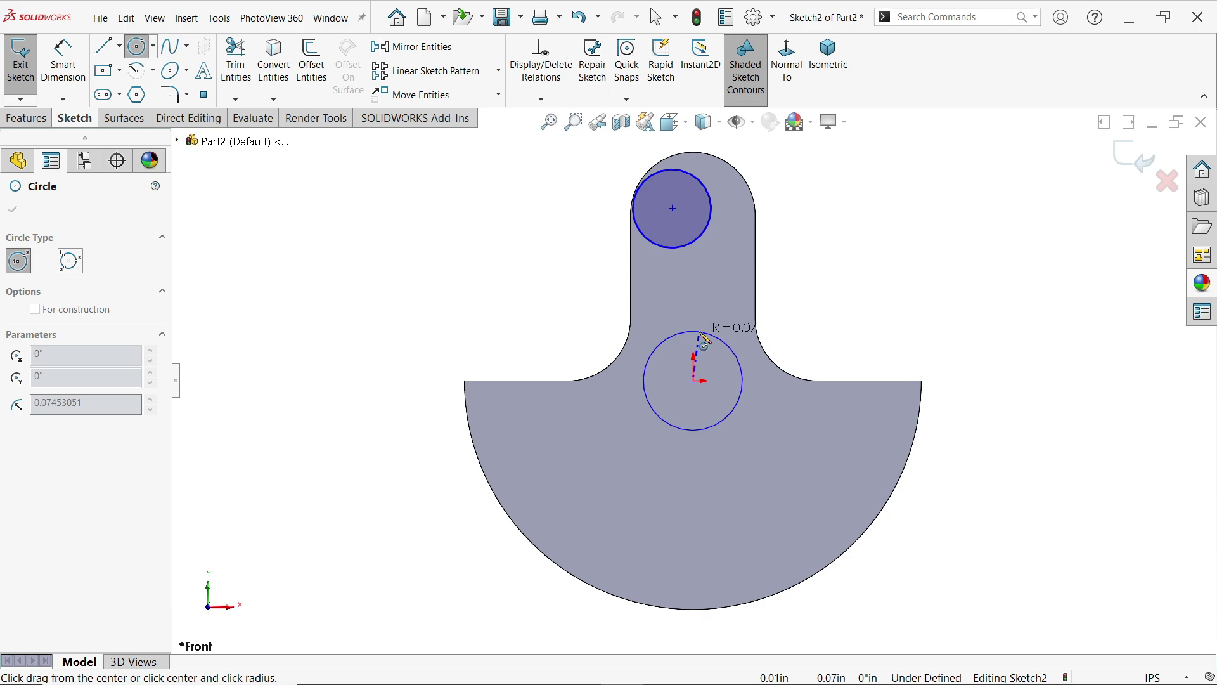
click(704, 339)
key(Escape)
scroll(724, 179, down, 2)
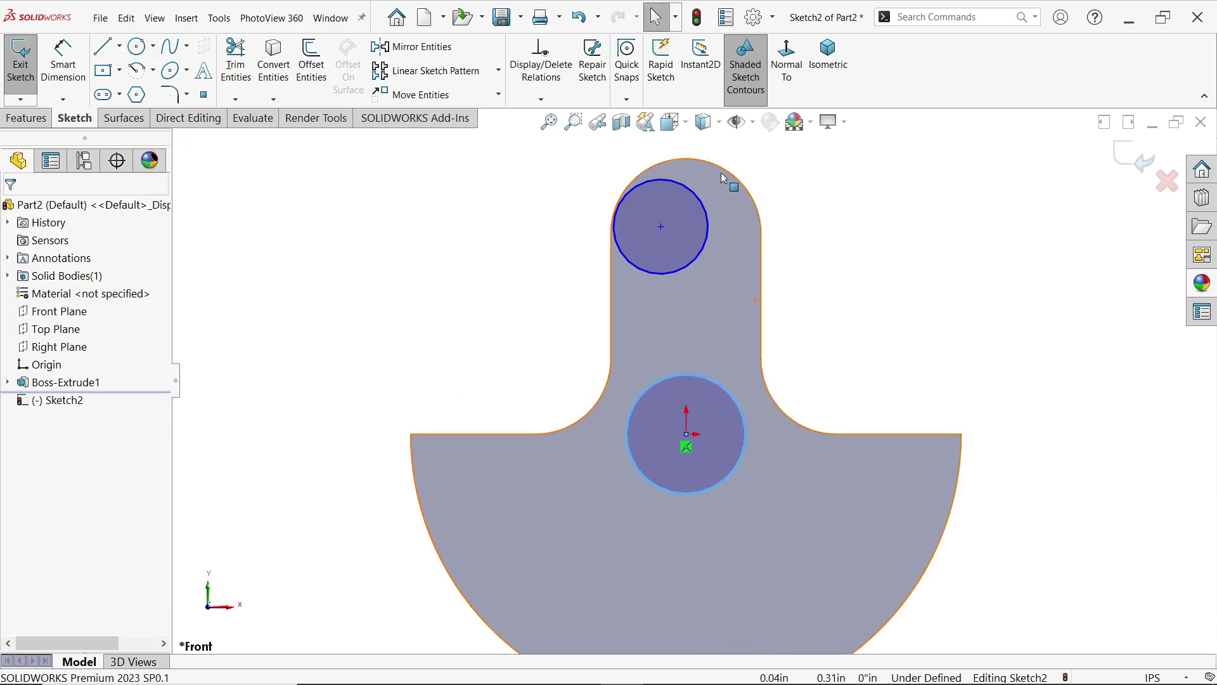
- Make the upper circle concentric with the rounded top edge
click(735, 180)
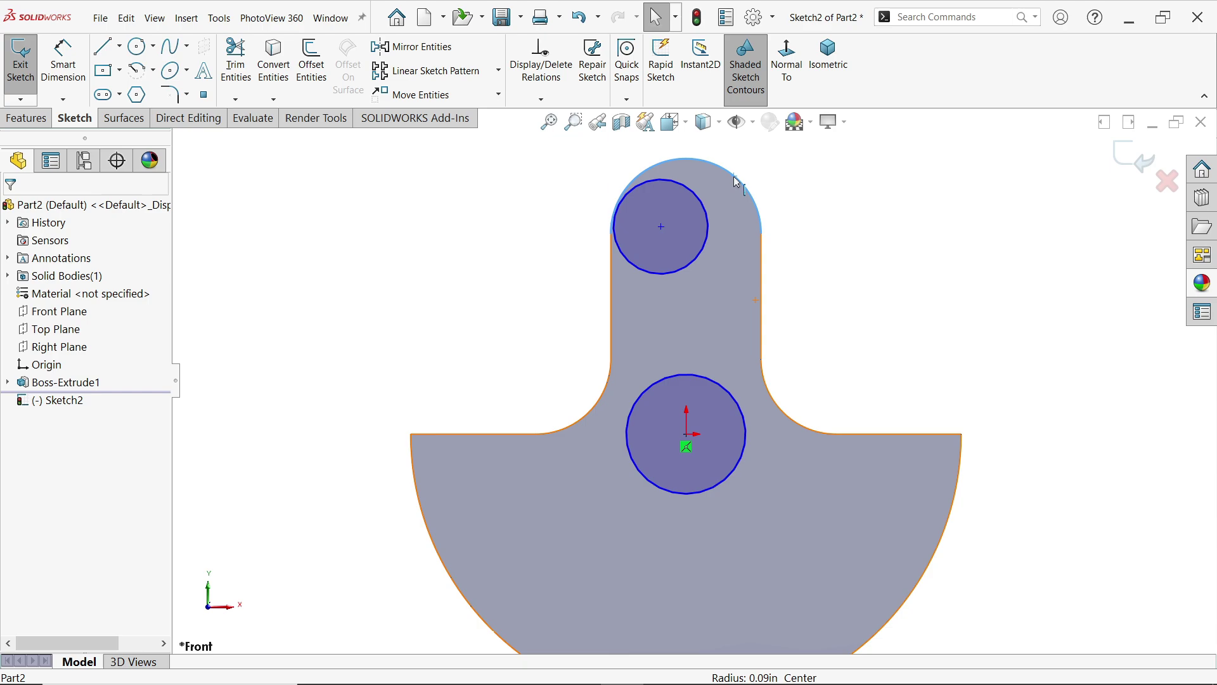
ctrl+click(709, 232)
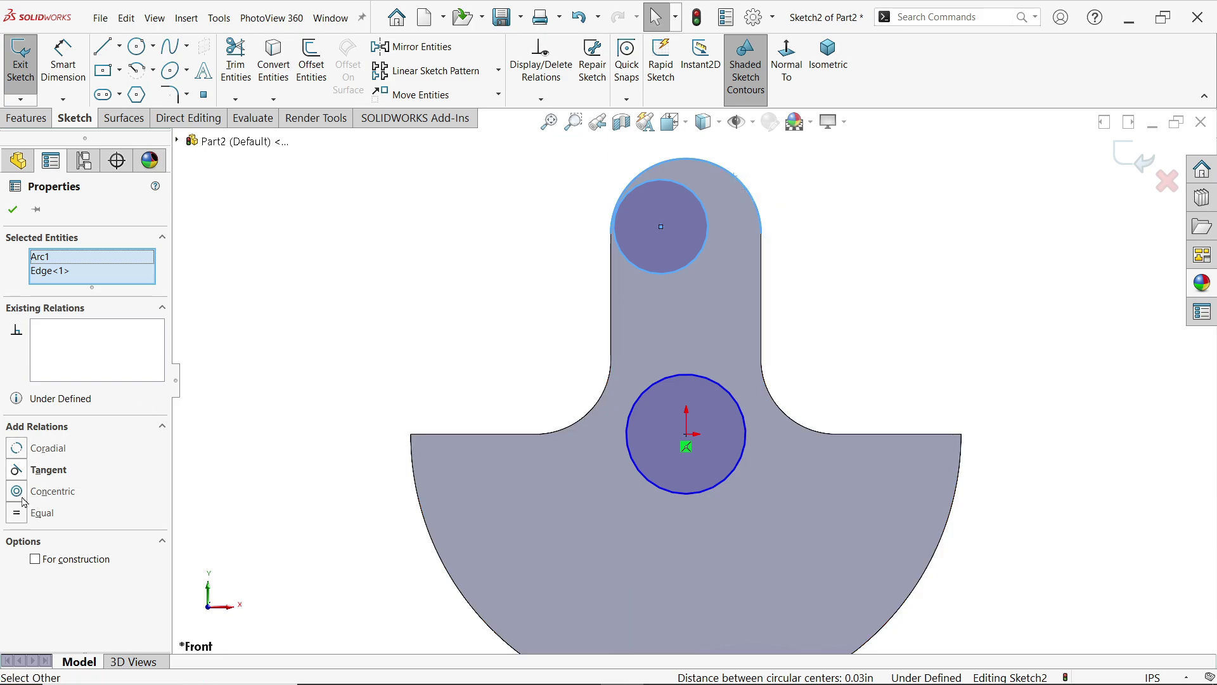
click(19, 495)
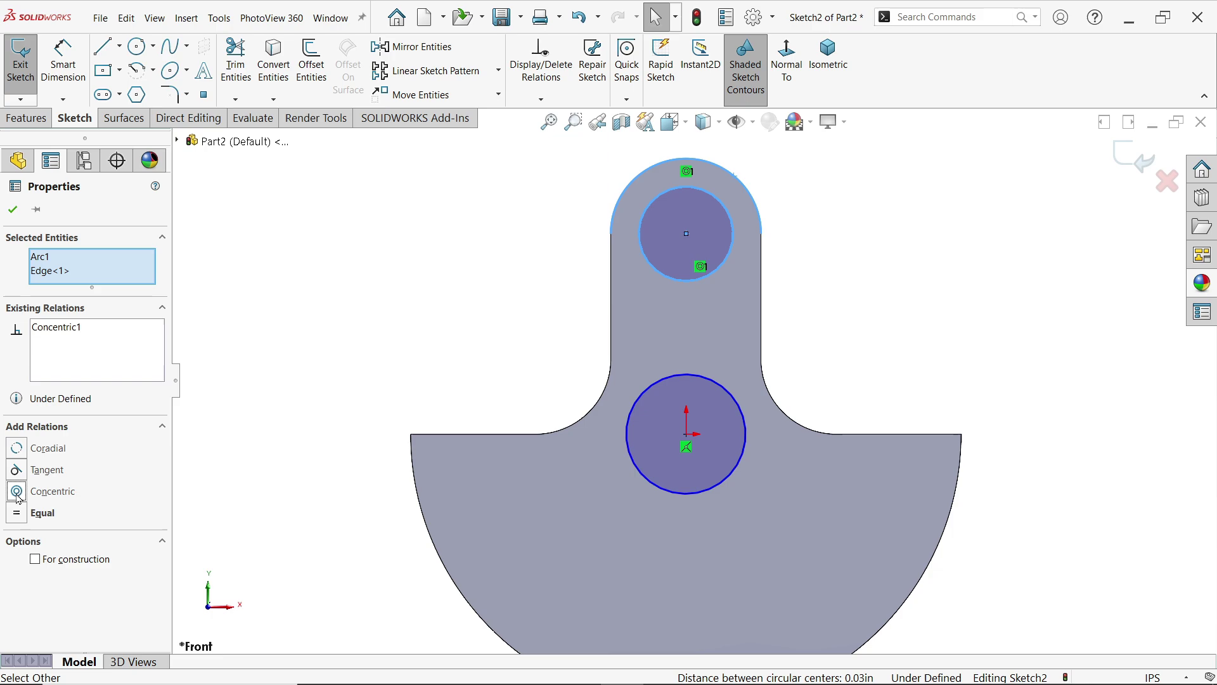
click(63, 63)
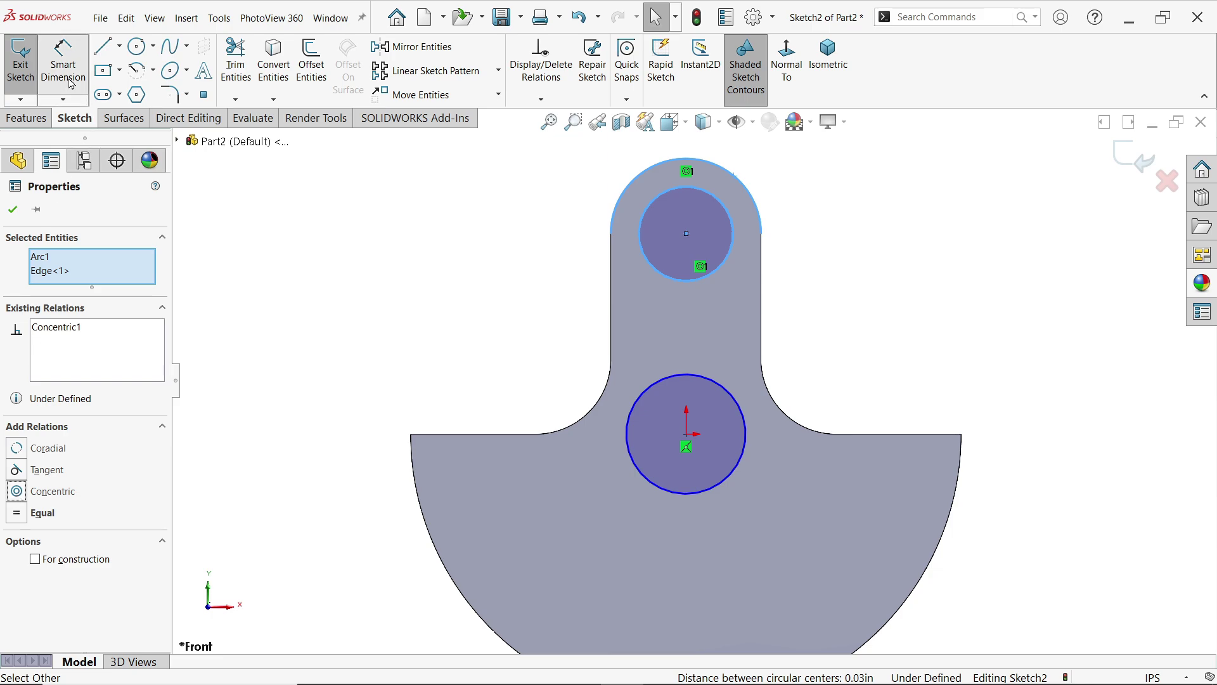
- Dimension the upper circle Ø3/32" and the origin circle Ø5/32"
click(733, 243)
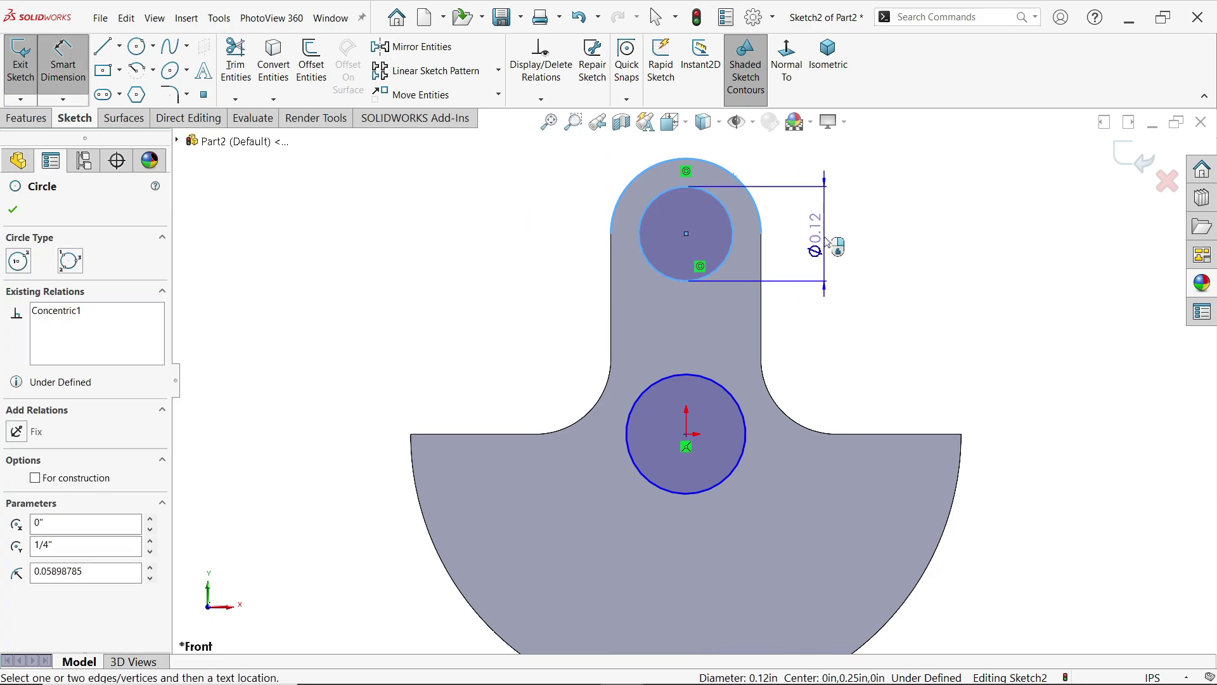
click(828, 243)
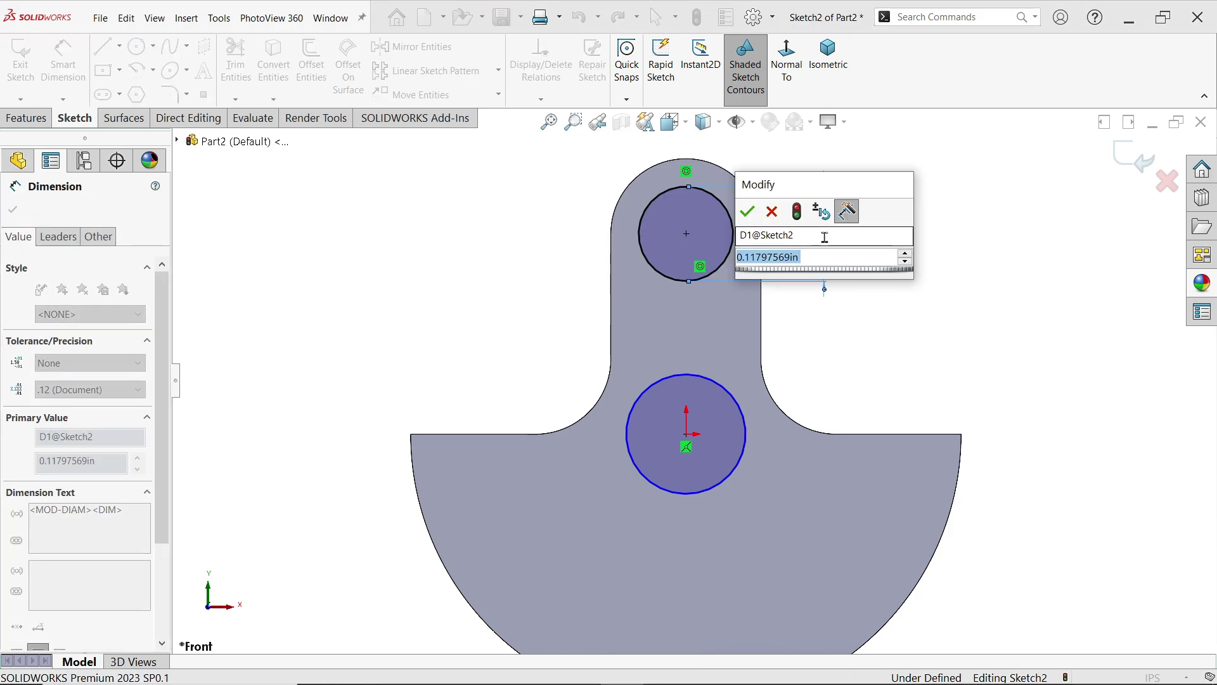
text(3/32)
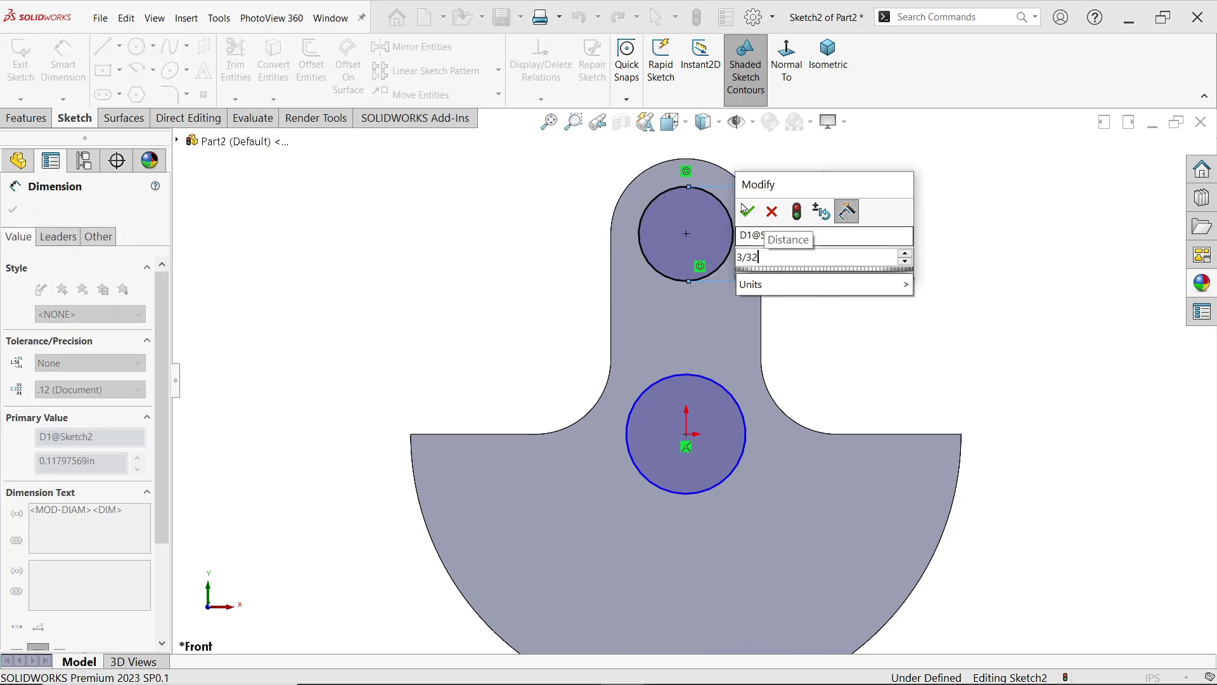
click(747, 211)
click(746, 428)
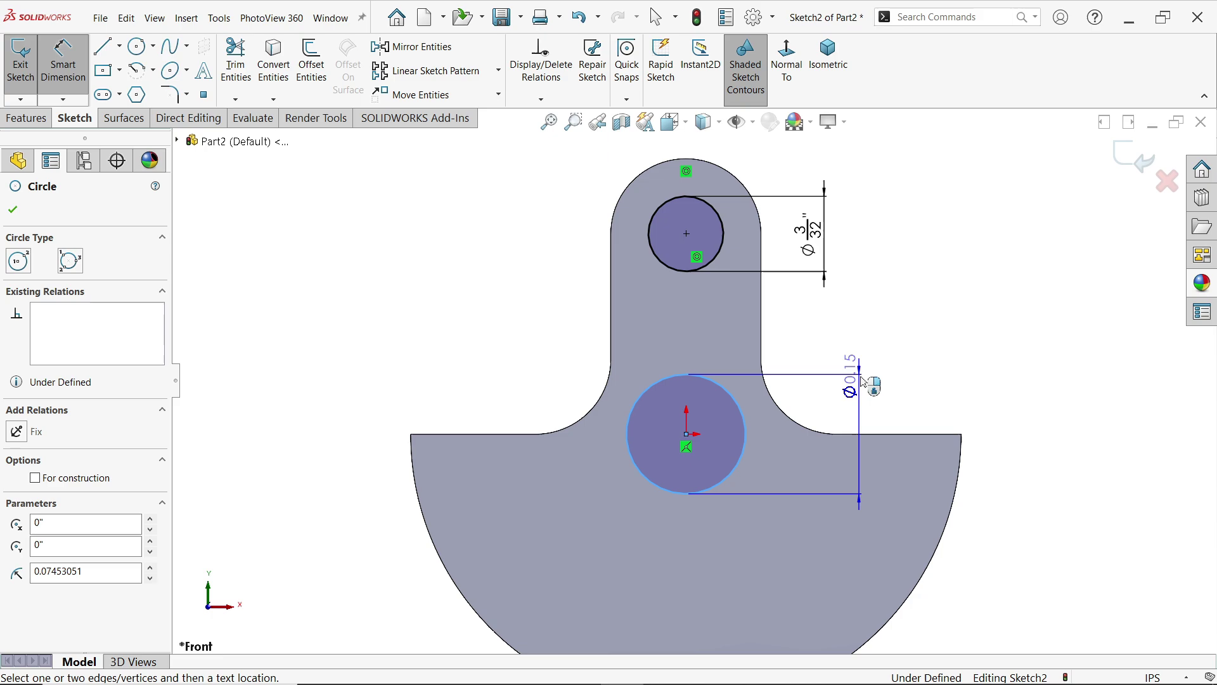
click(870, 354)
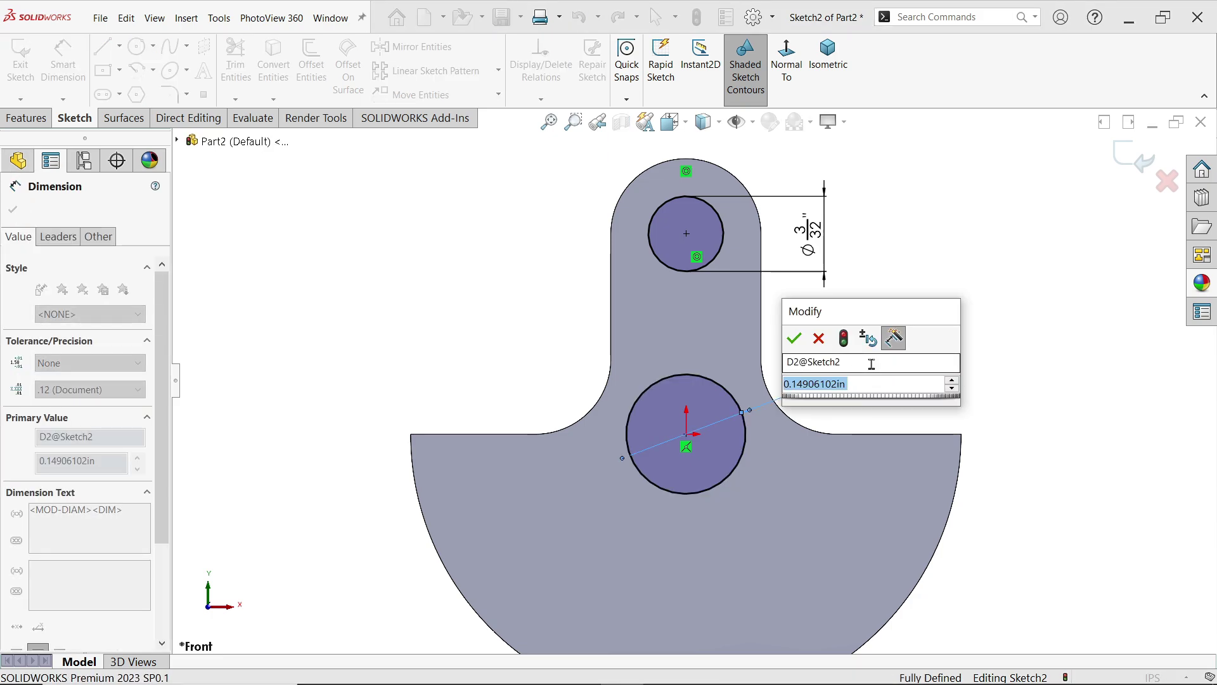
text(5/32)
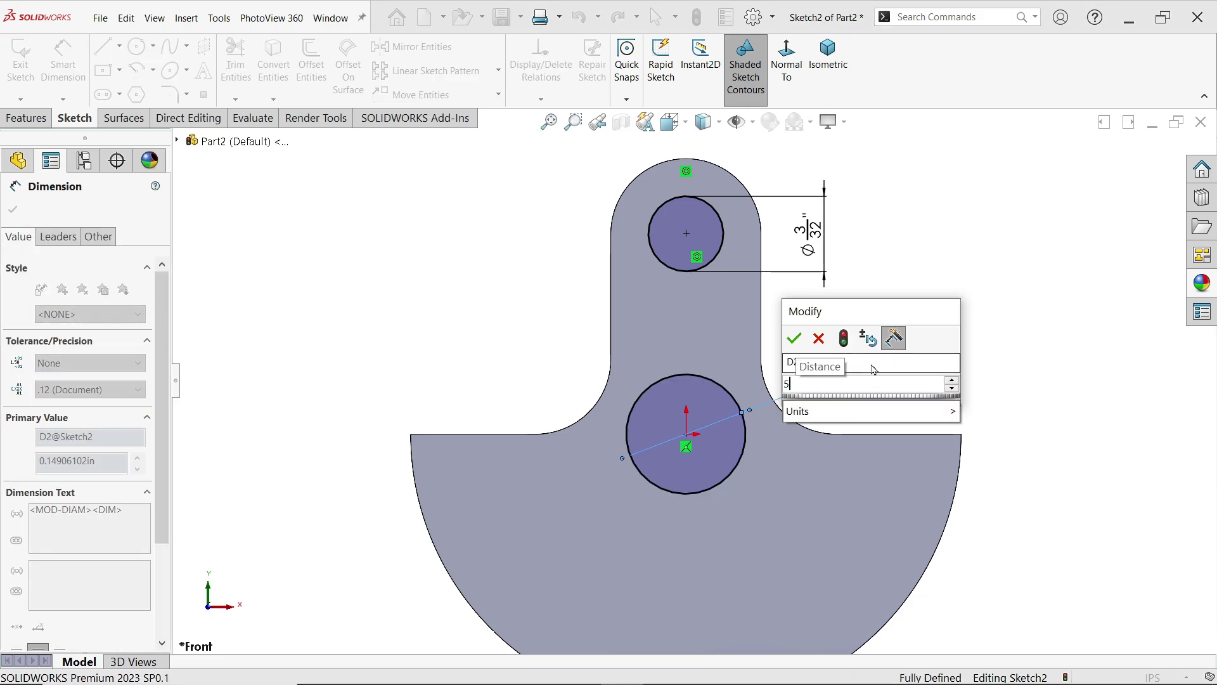
click(795, 339)
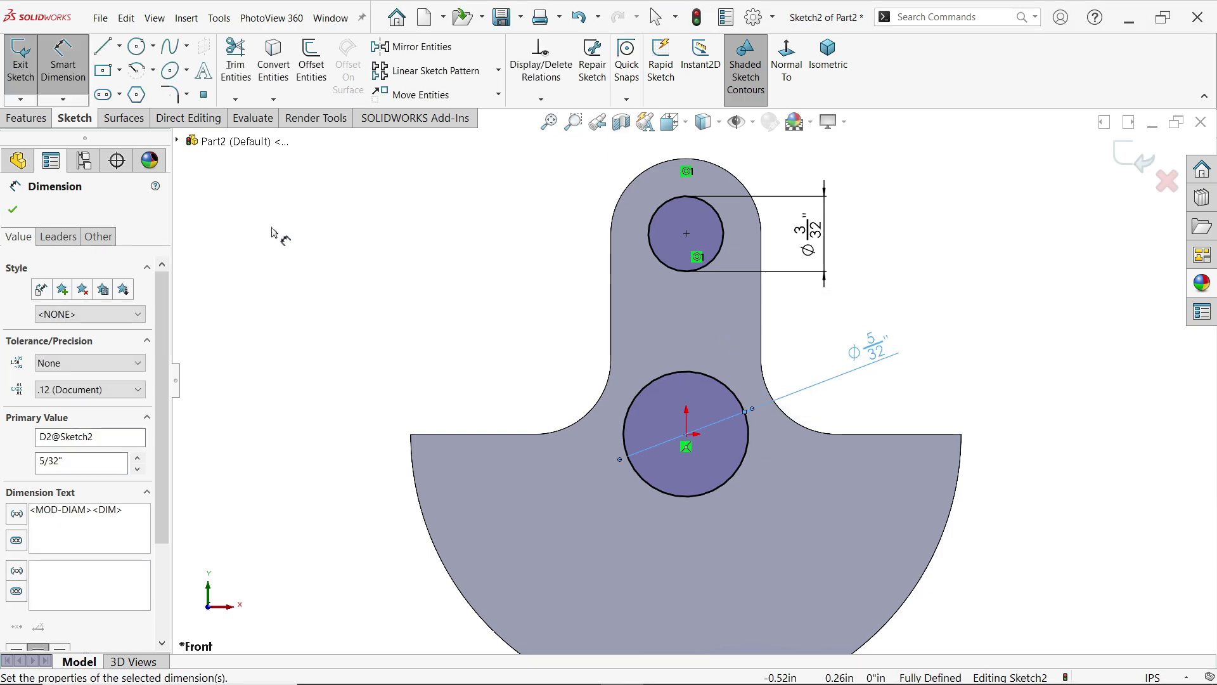
- Extrude-cut both sketched circles Through All to create Cut-Extrude1's two holes in the web
click(29, 119)
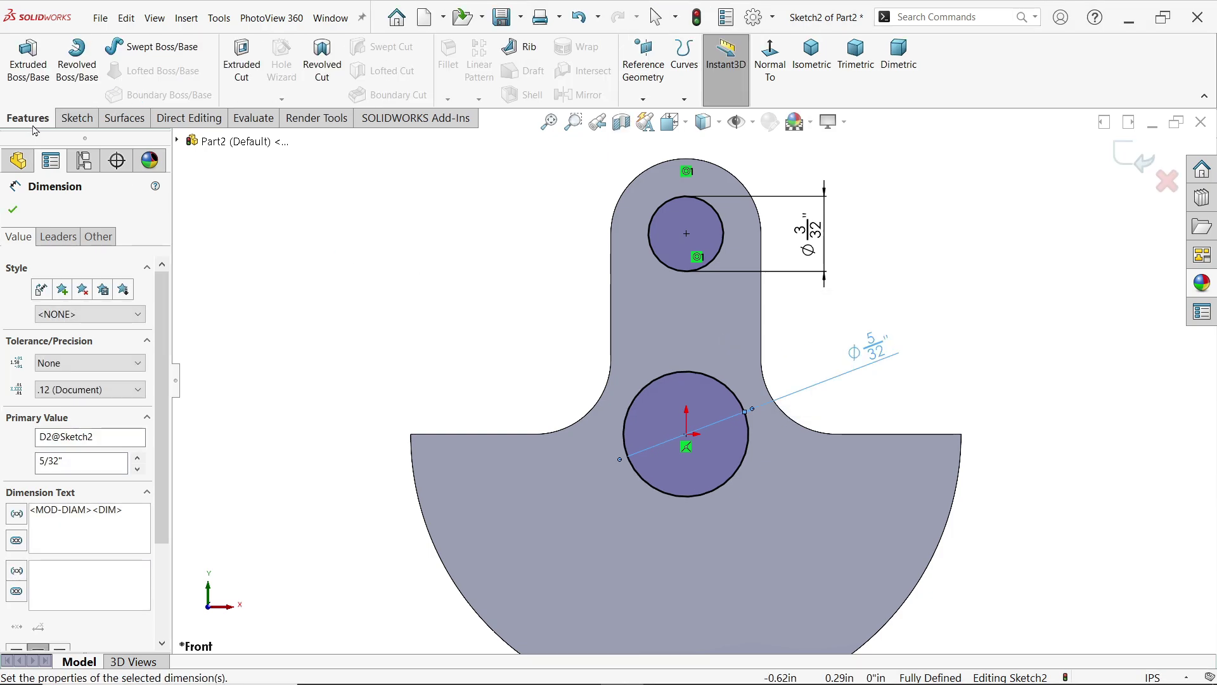
click(241, 60)
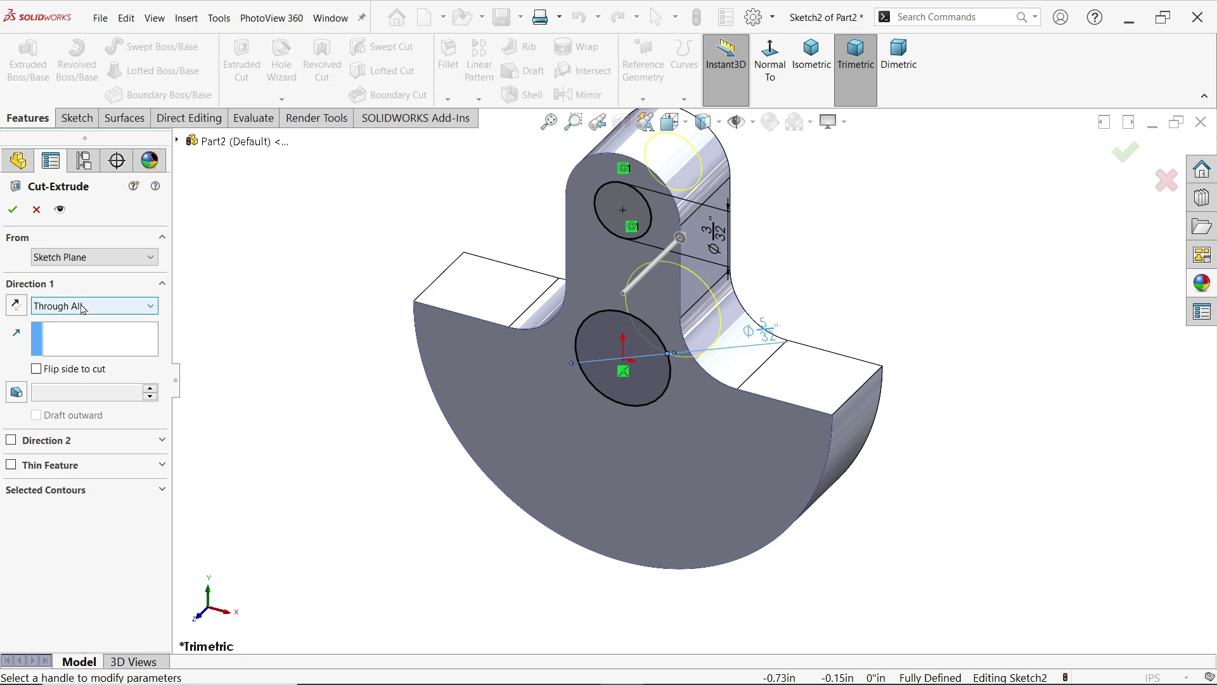
click(82, 307)
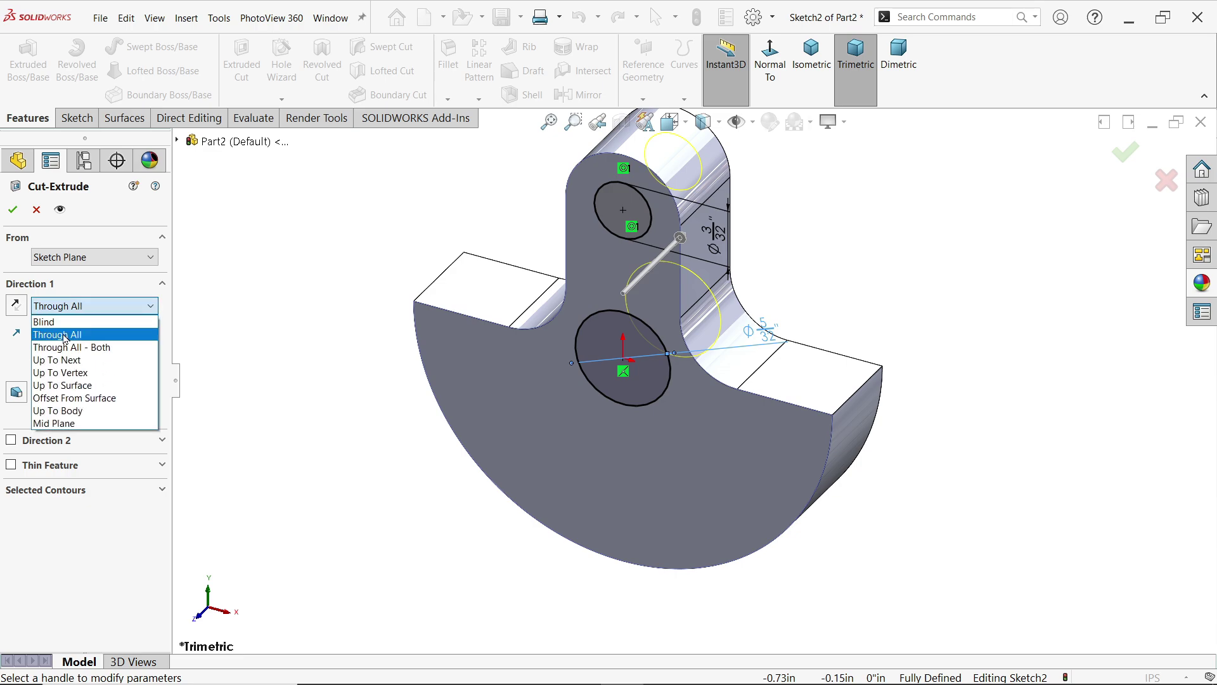
click(73, 334)
middle_drag(481, 317, 368, 325)
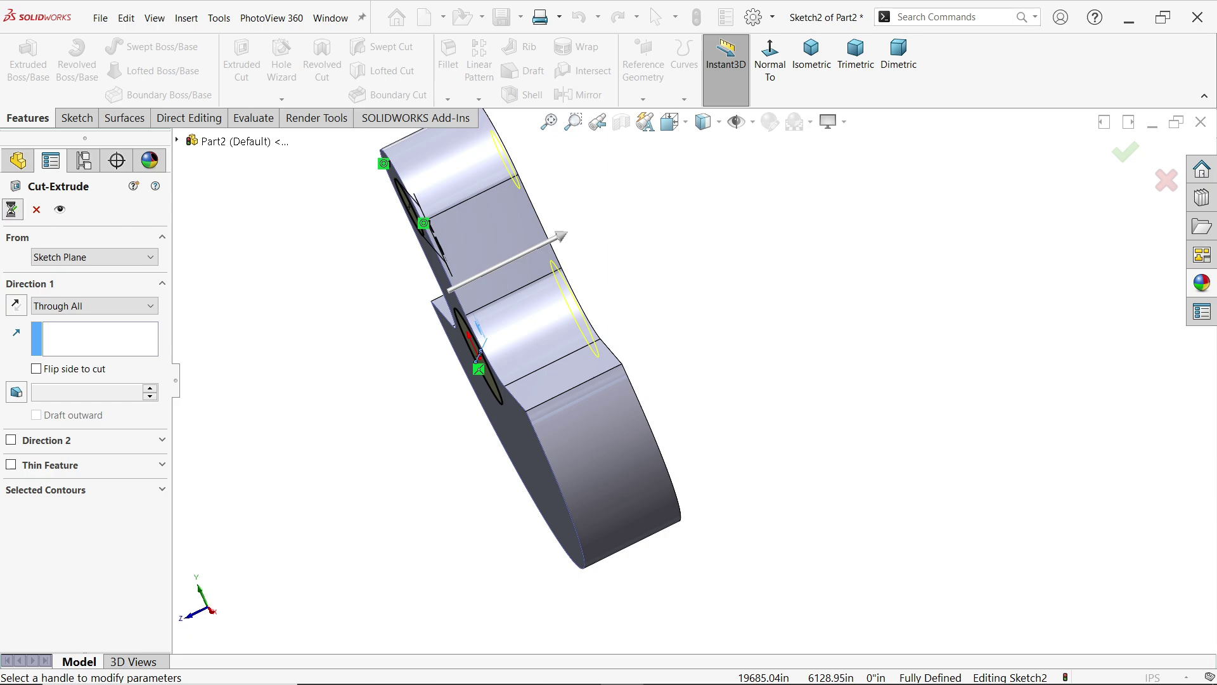
key(Return)
mouse_move(424, 394)
middle_down()
mouse_move(321, 386)
mouse_move(435, 367)
mouse_move(473, 376)
mouse_move(380, 374)
mouse_move(437, 343)
mouse_move(418, 307)
middle_up()
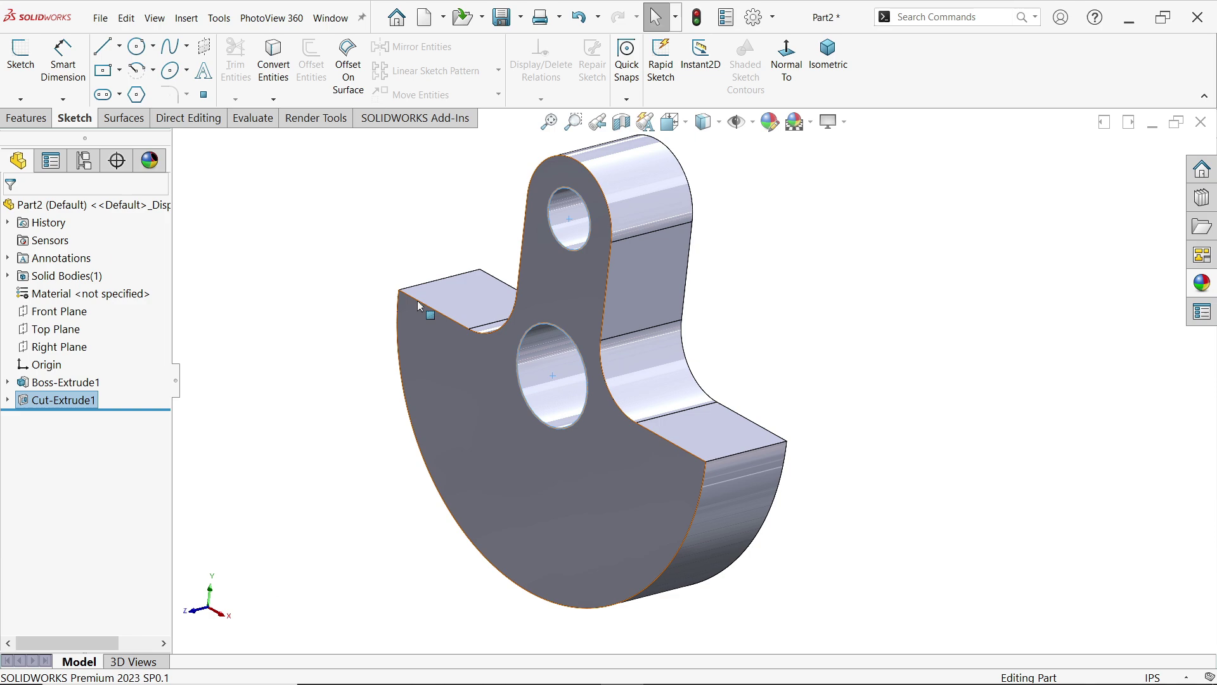
key(Escape)
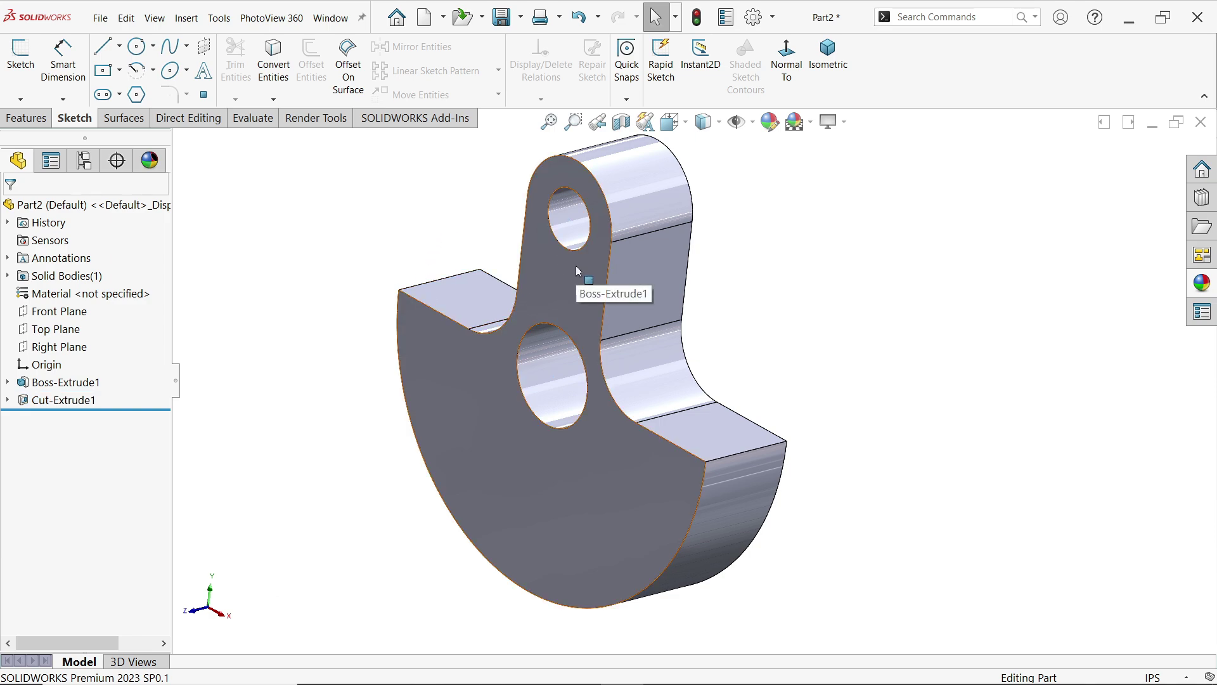
- Switch to WOBBLER STEAM ENGINE DRAWING.PNG in Photos to review the 5.CRANKSHAFT dimensions
key(alt+Tab)
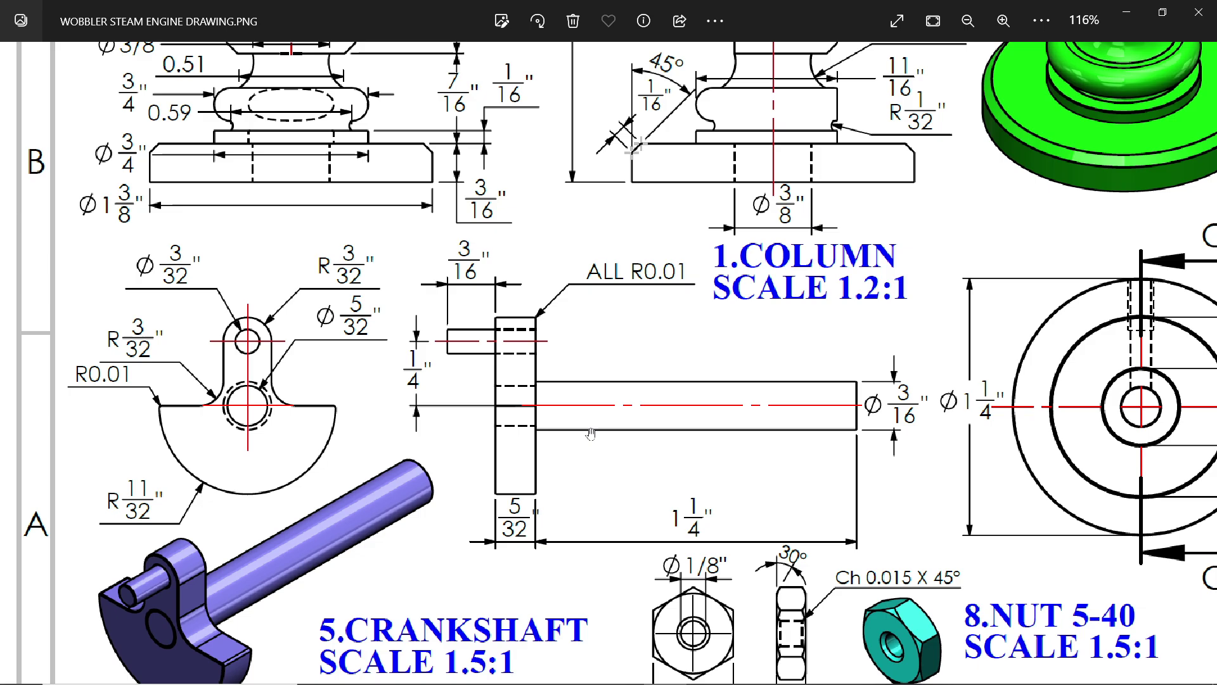
- Sketch a circle converted from the small hole's edge on the web's front face, ready for a boss extrusion
click(1127, 14)
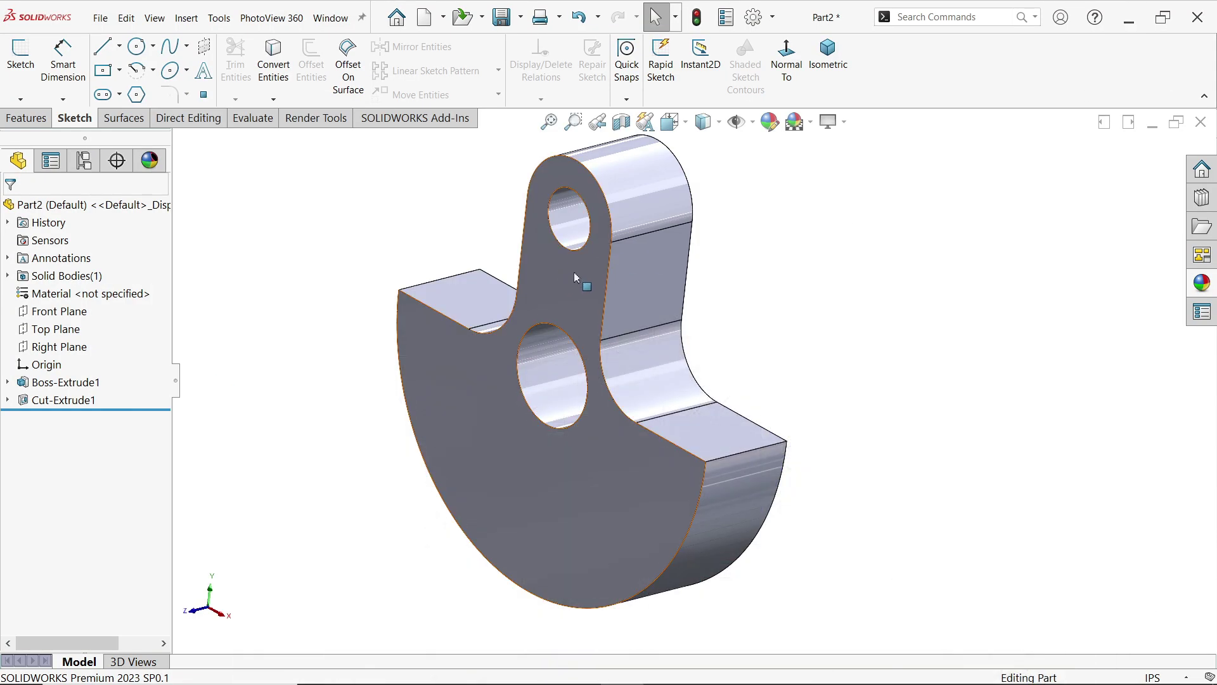
click(579, 277)
click(632, 215)
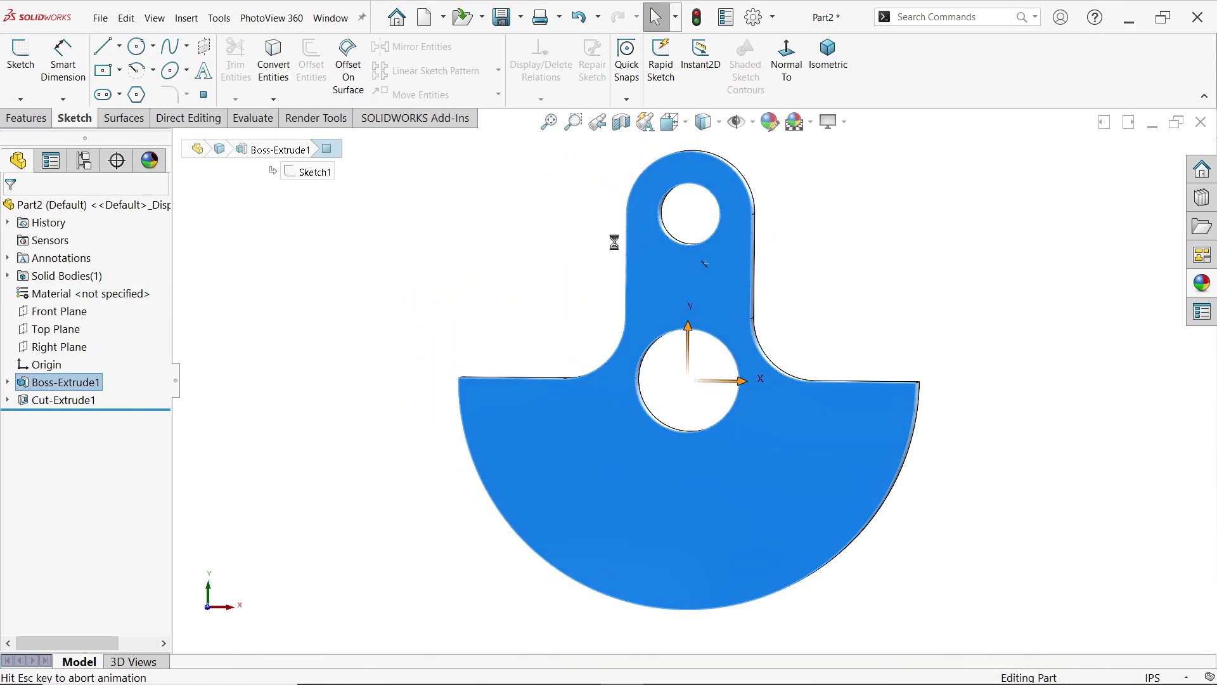
click(712, 242)
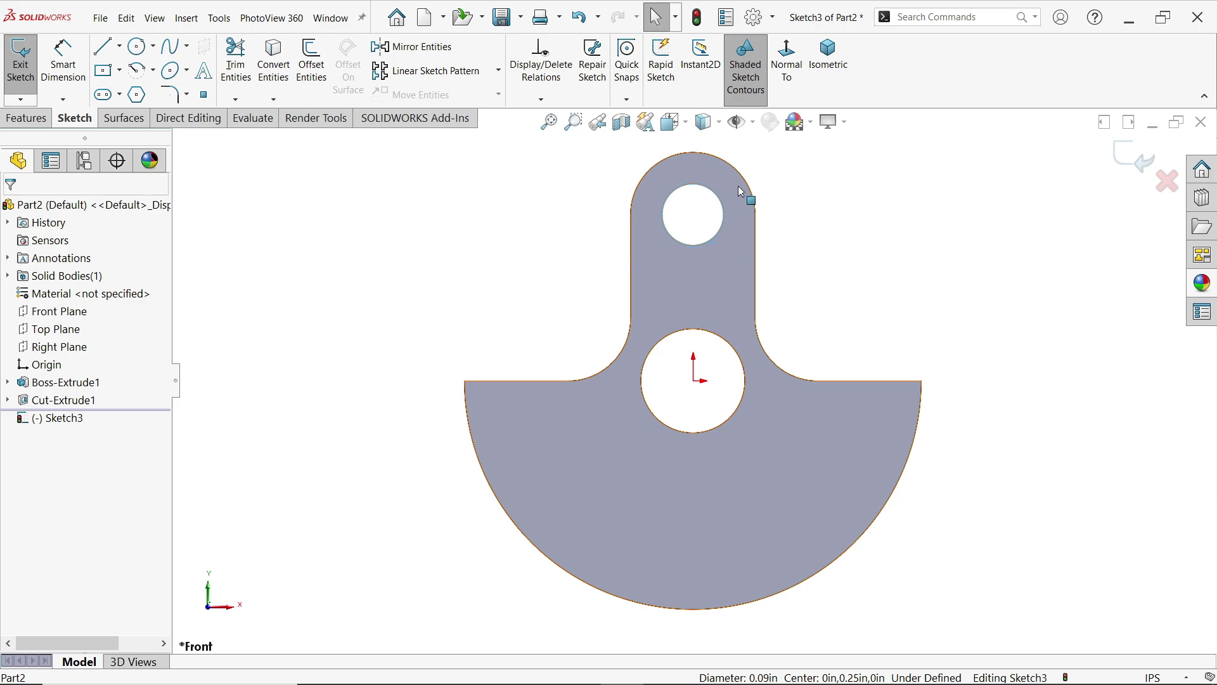
scroll(743, 191, down, 3)
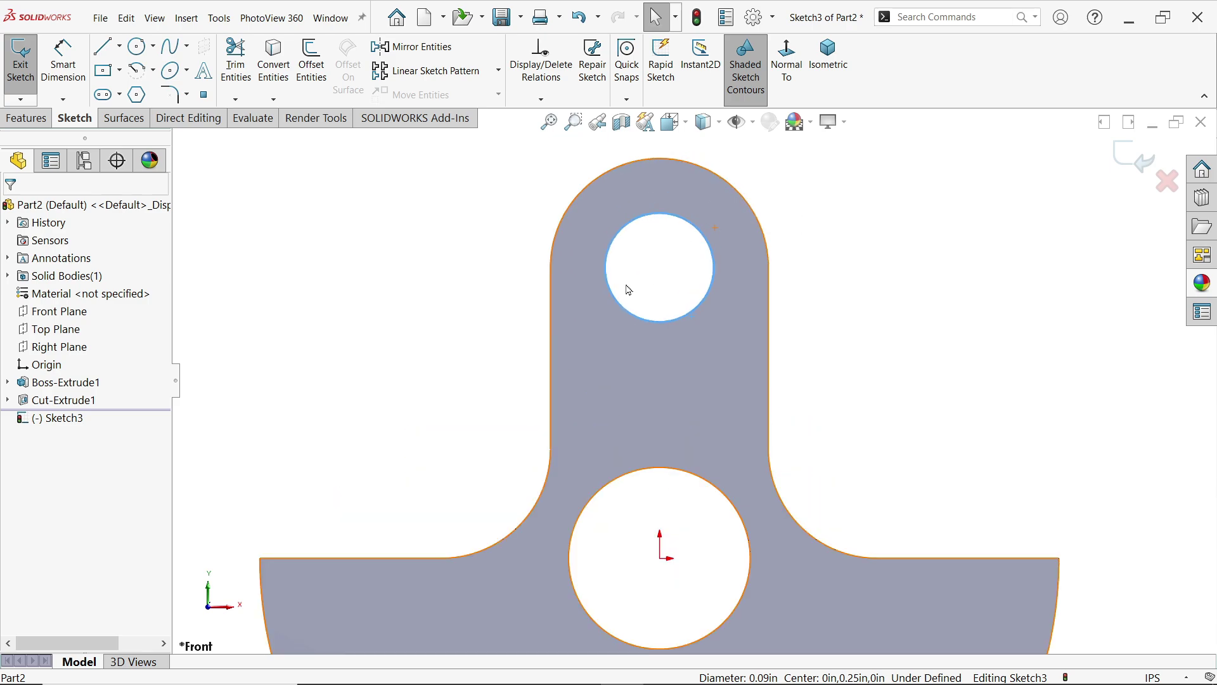
click(274, 62)
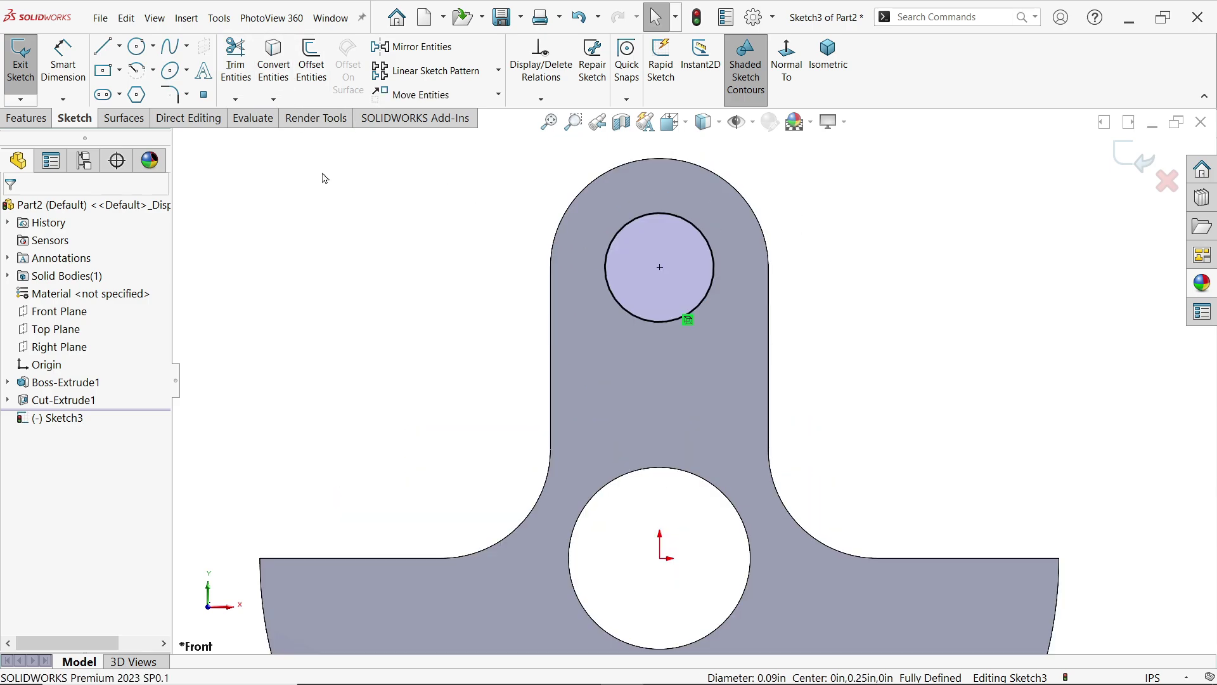
click(26, 118)
click(28, 62)
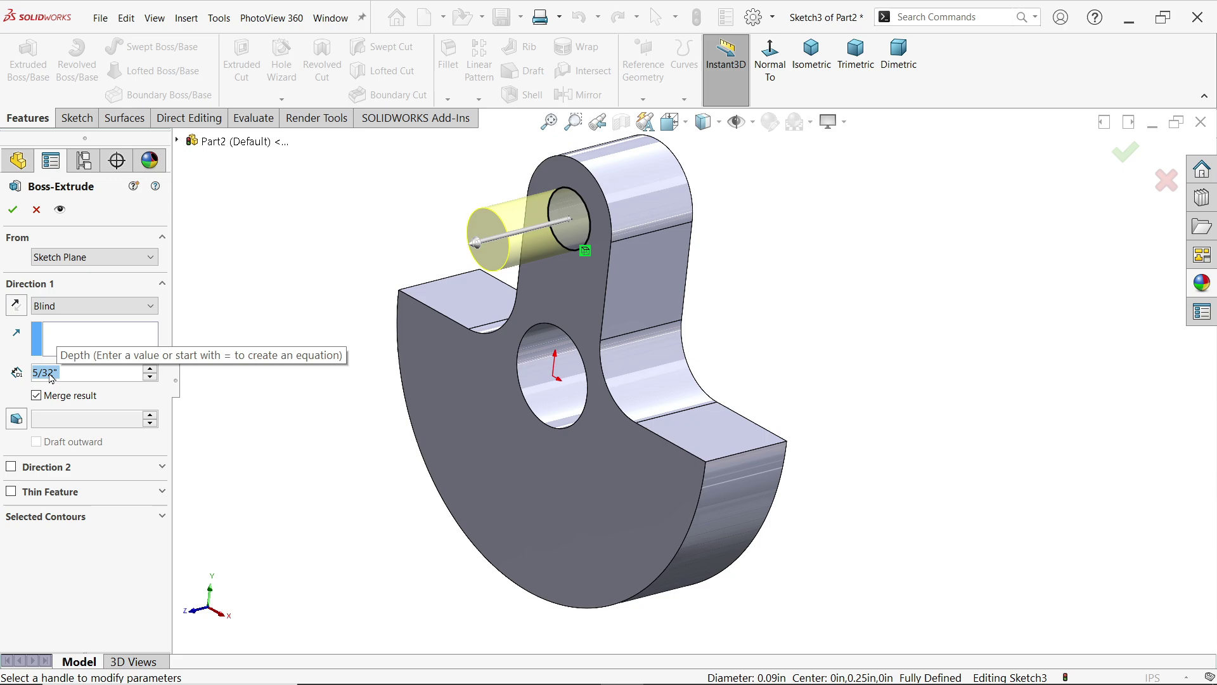
- Extrude the crank pin 3/16" forward and up to the web's back face as a separate body
text(3/16)
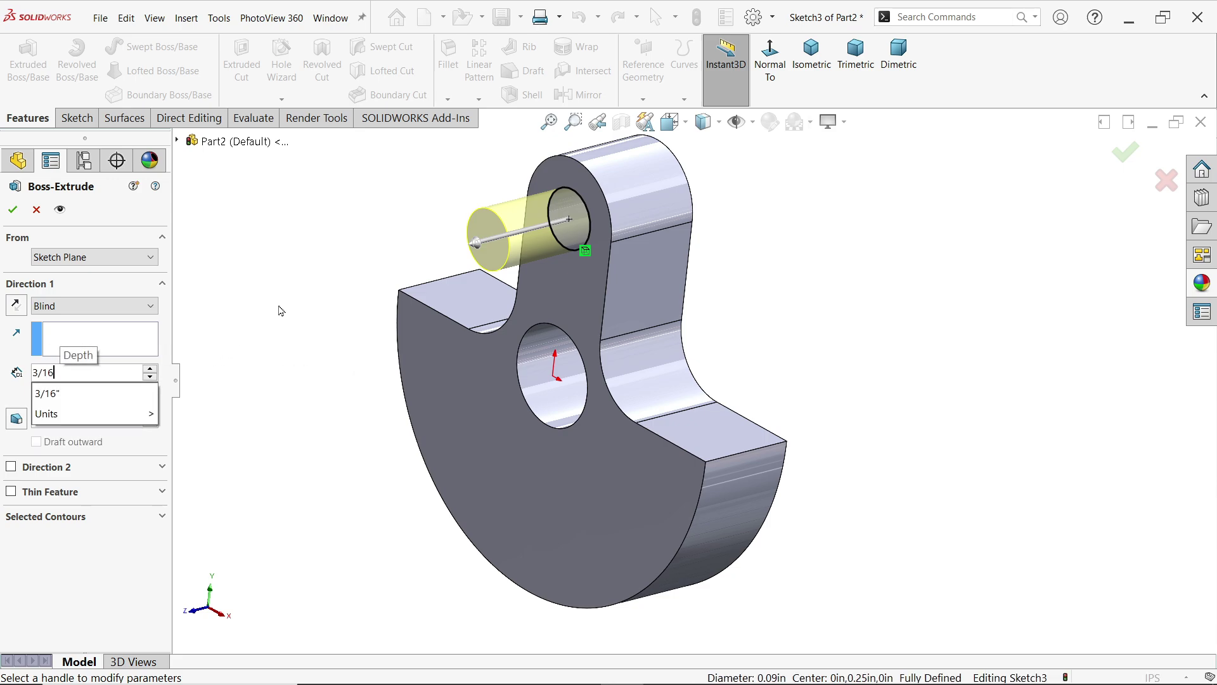
key(Return)
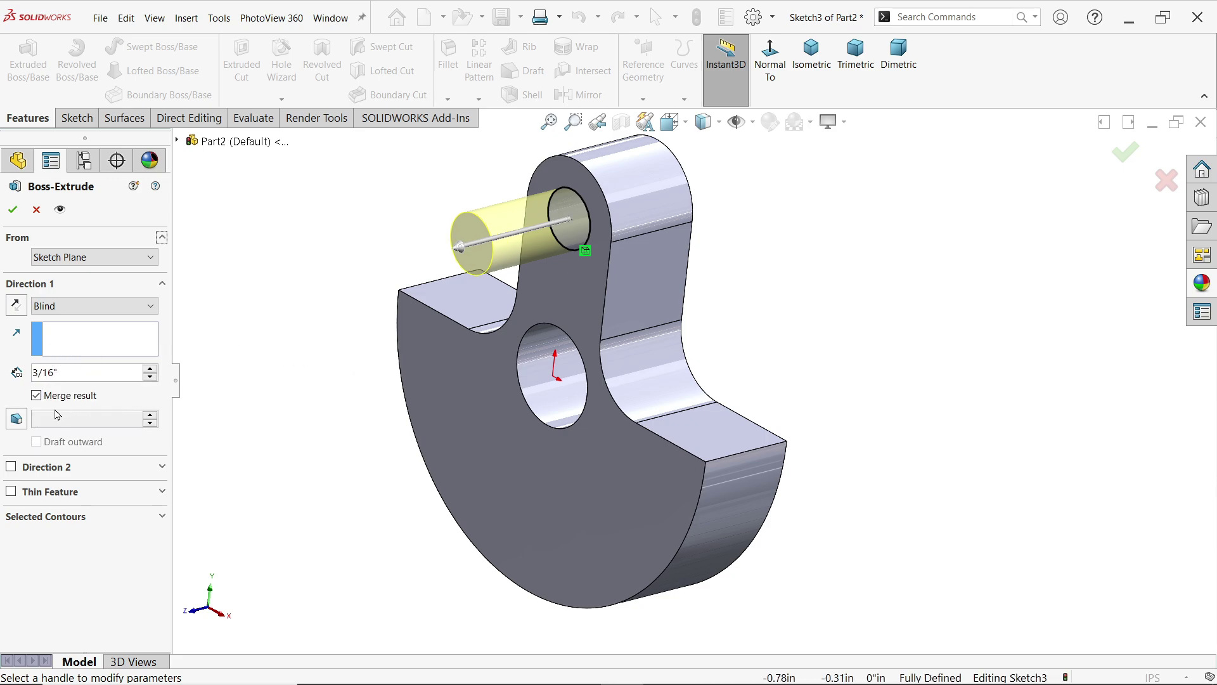
click(18, 472)
click(62, 486)
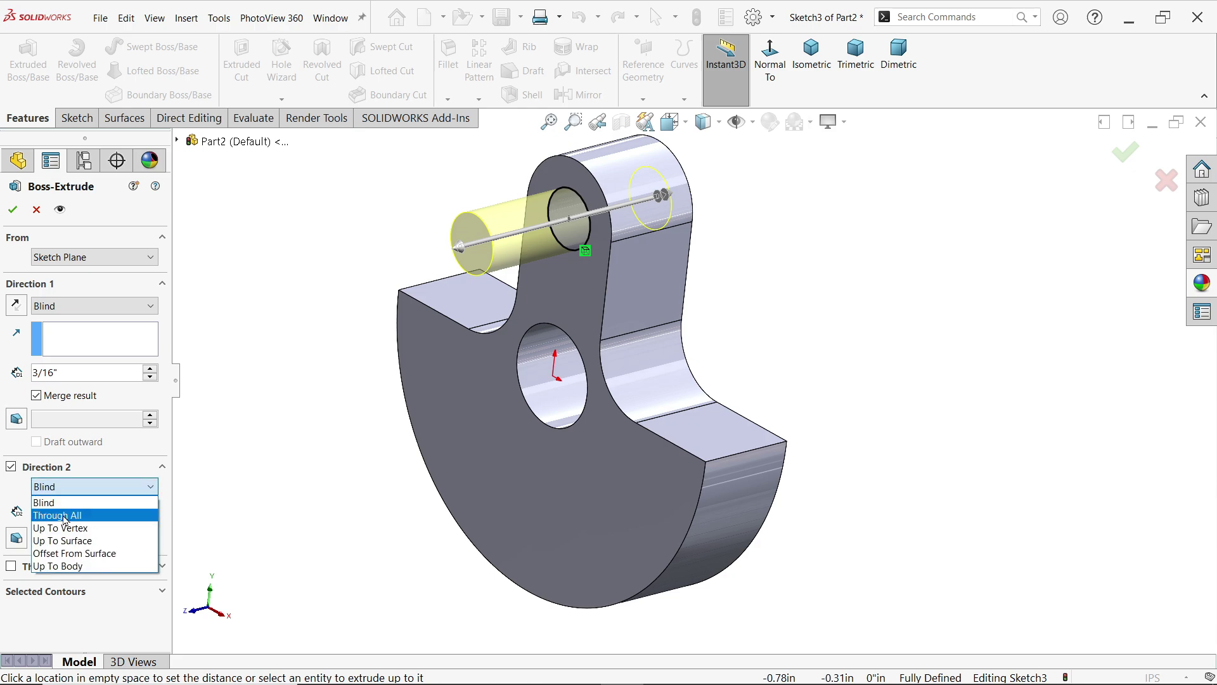
click(62, 540)
middle_drag(190, 526, 187, 497)
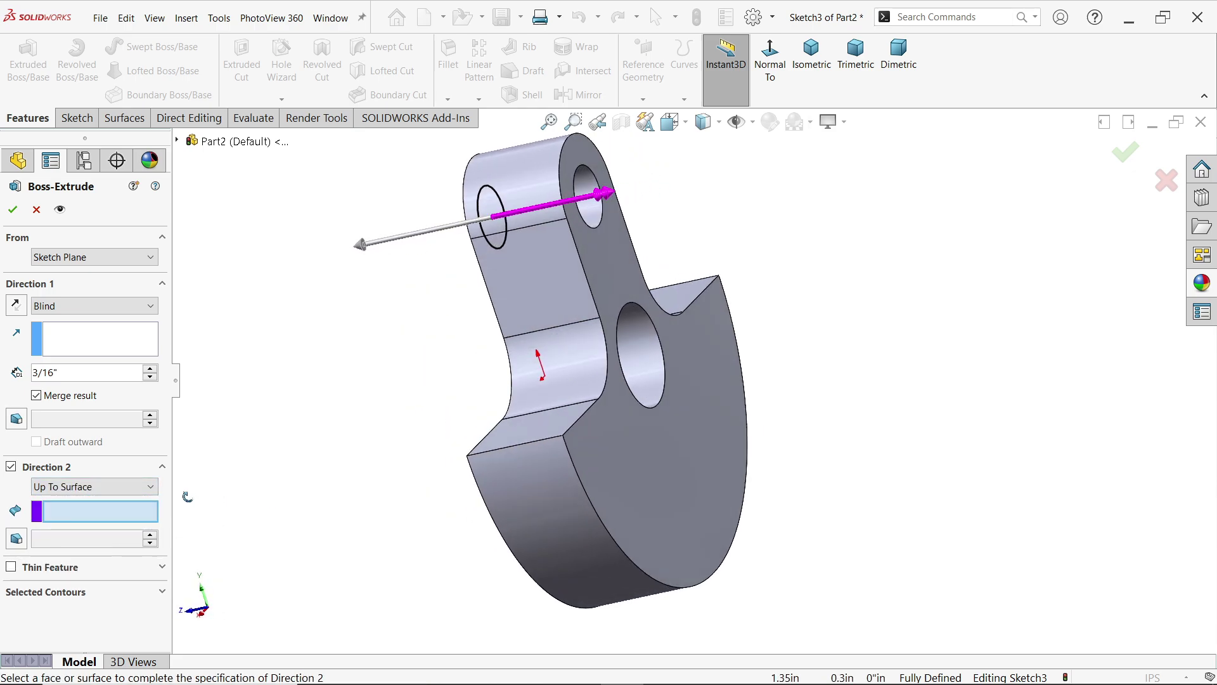
click(620, 276)
middle_drag(621, 274, 850, 247)
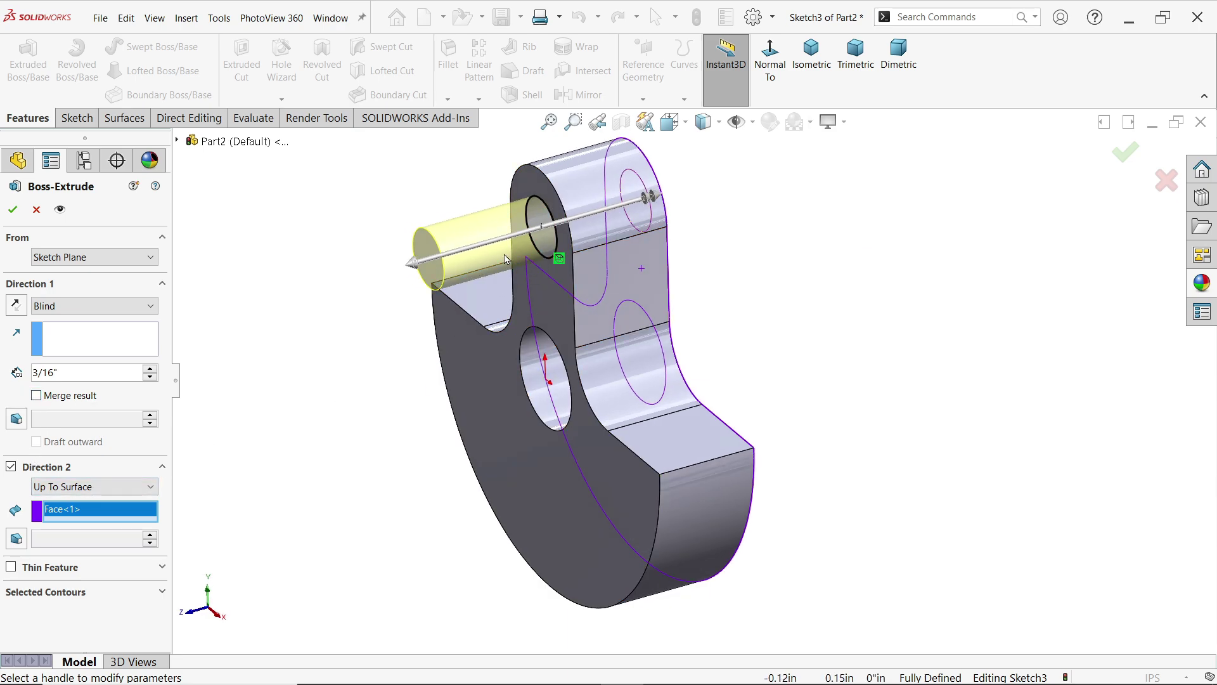
click(11, 210)
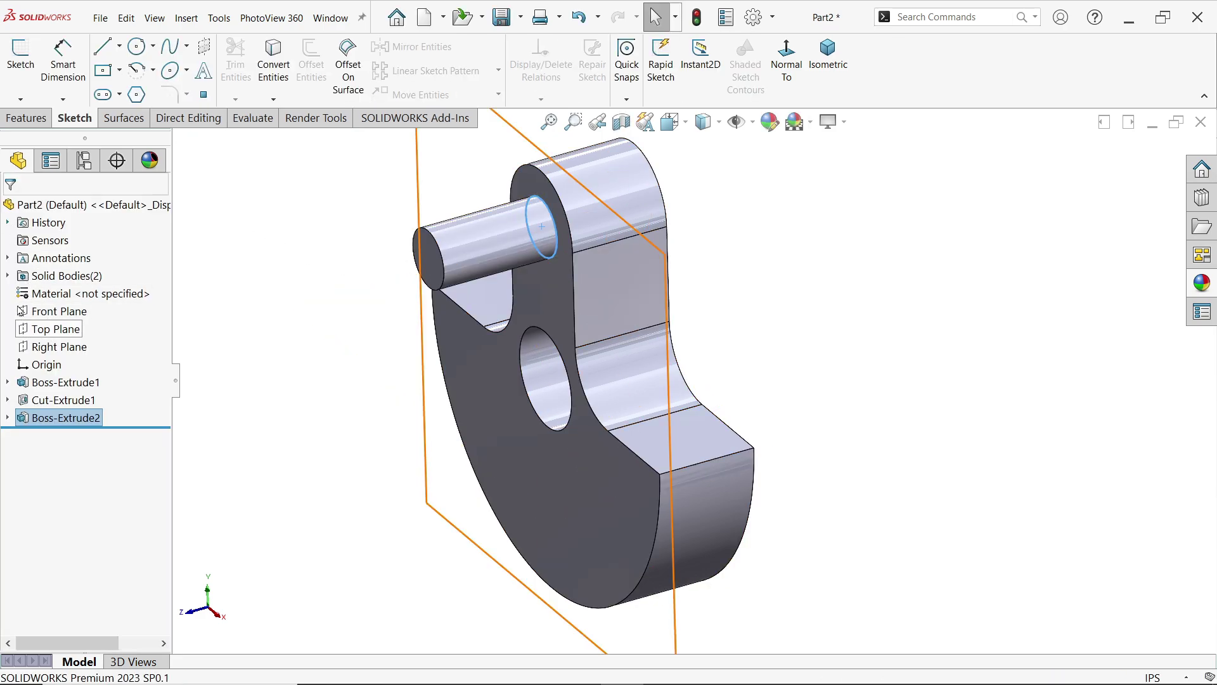
click(12, 275)
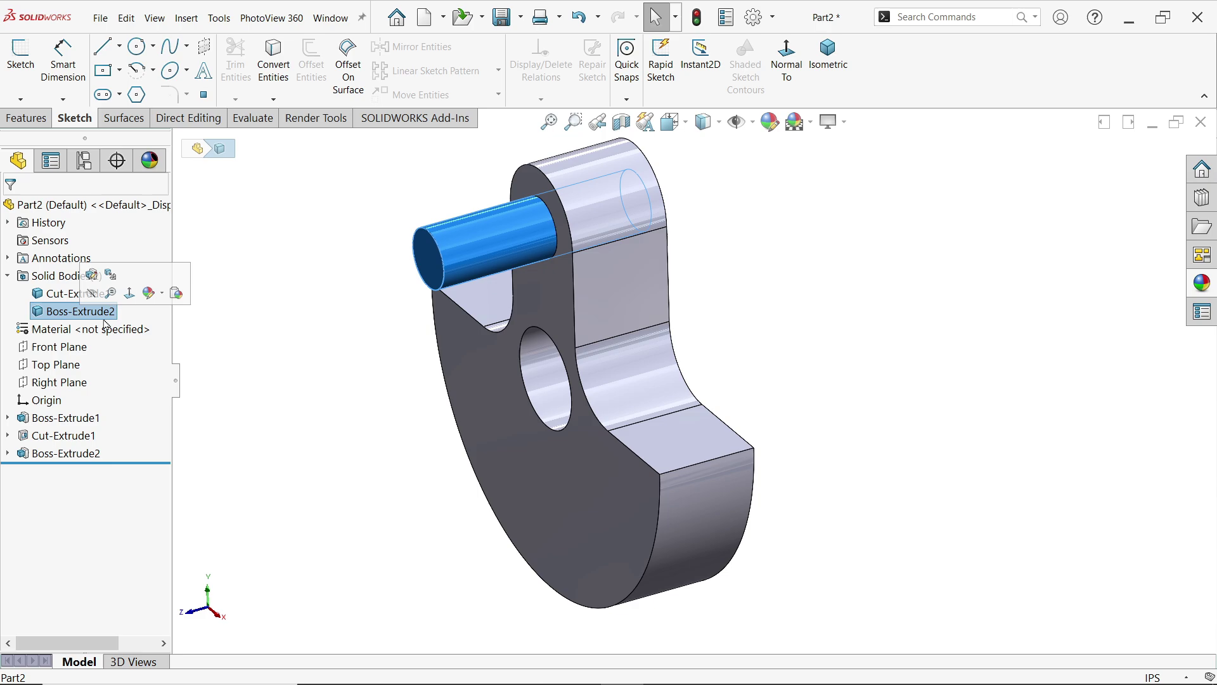
middle_drag(315, 341, 592, 353)
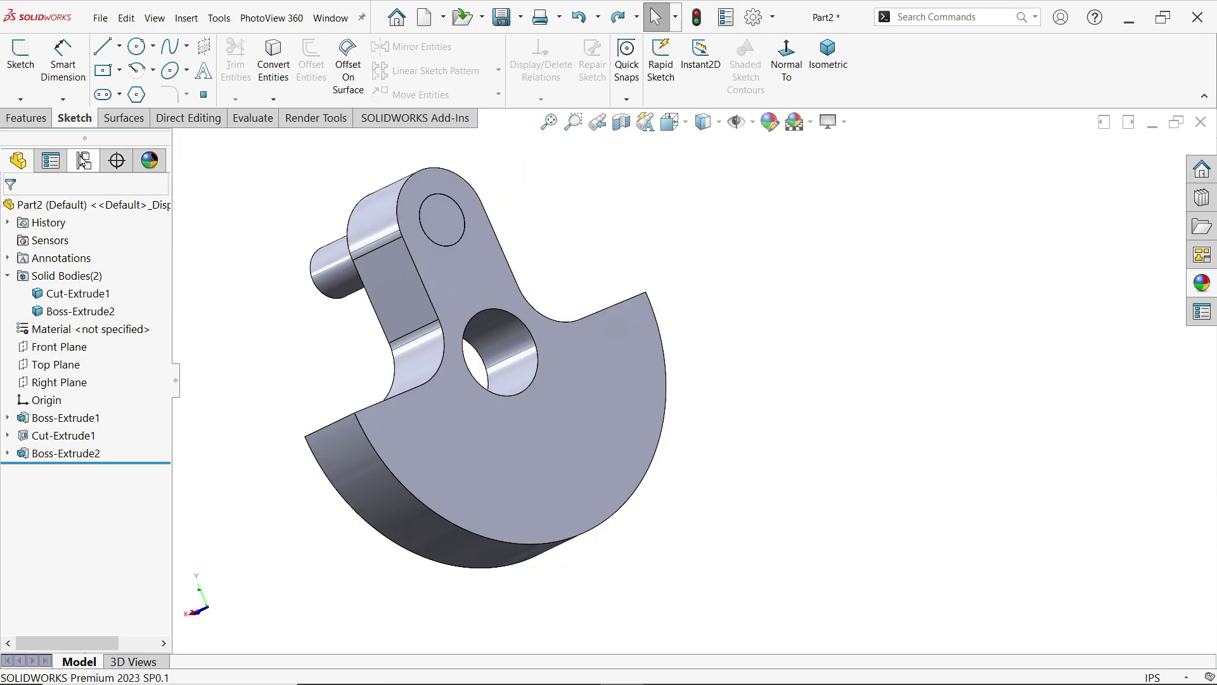
- Open a new sketch on the Right Plane and switch the display to Hidden Lines Visible
click(46, 120)
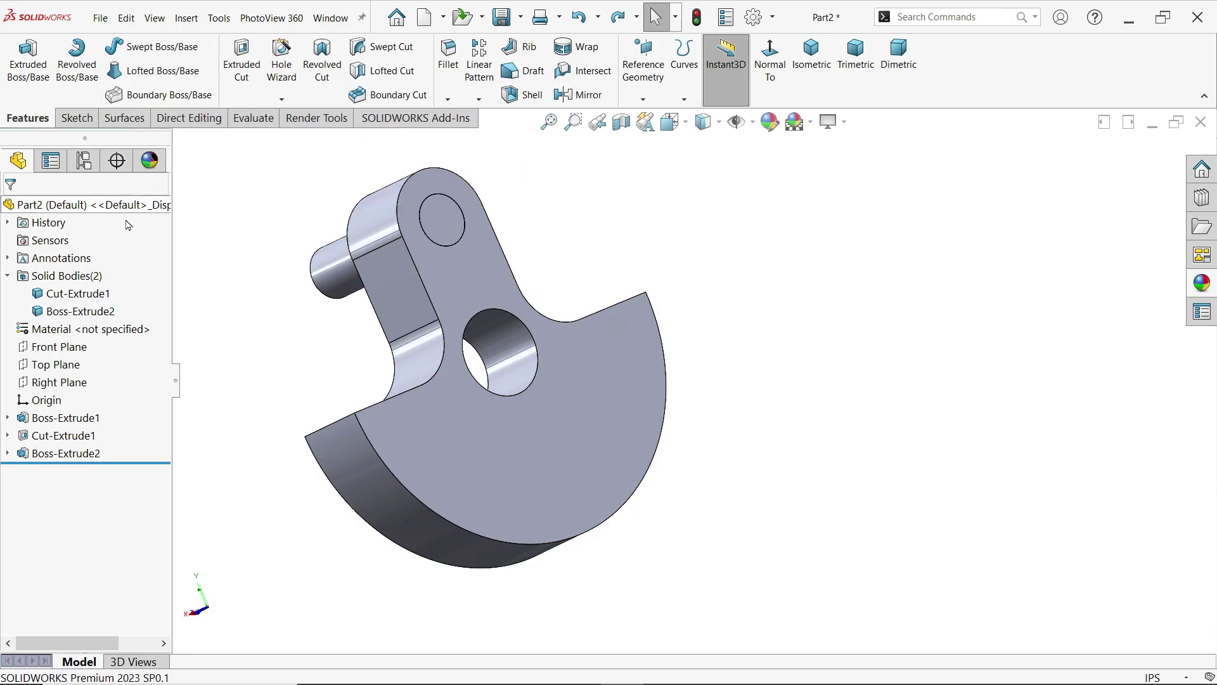
click(78, 384)
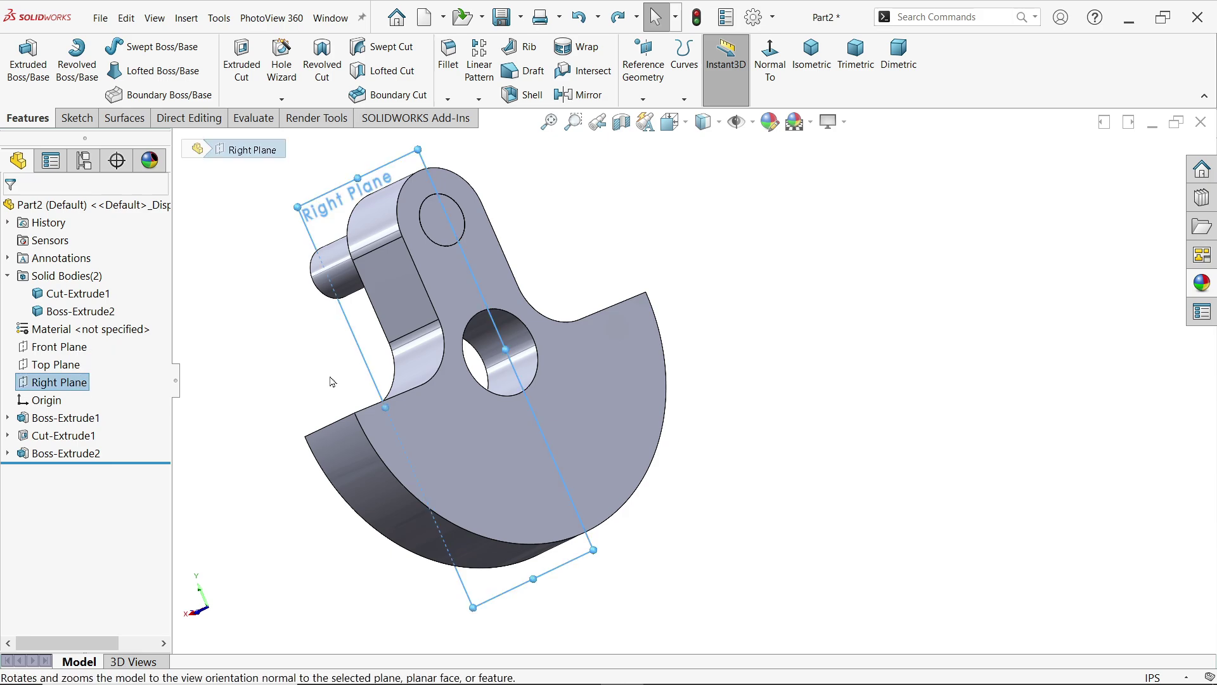
click(184, 382)
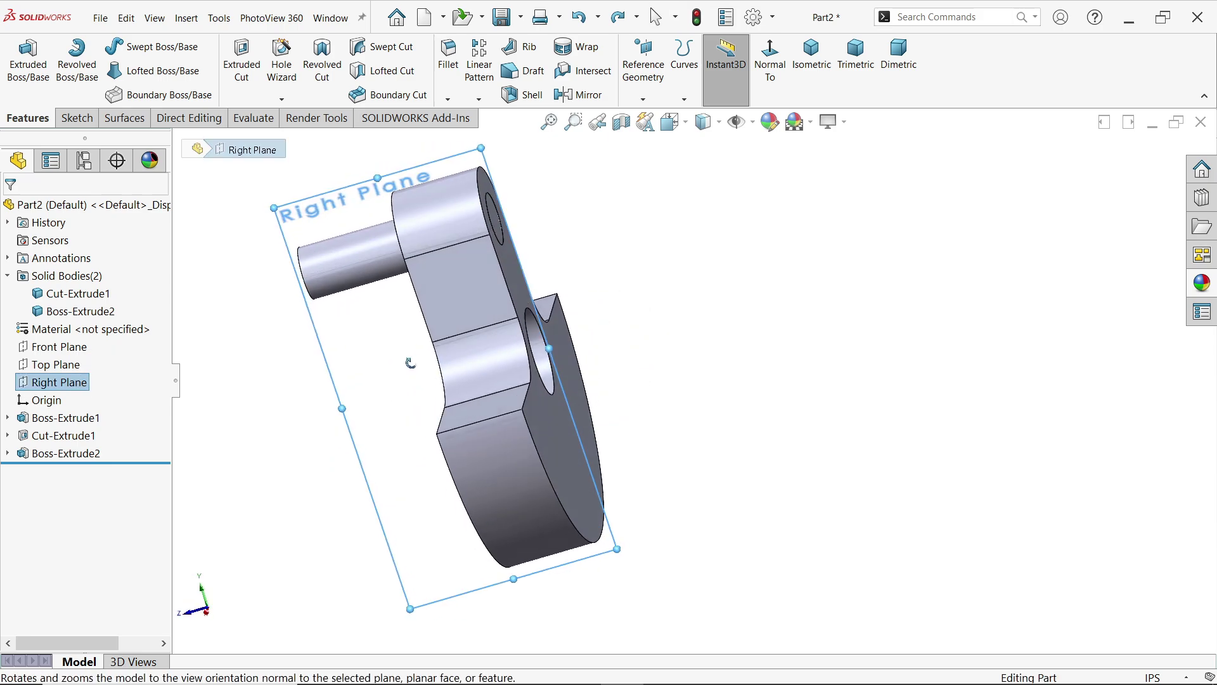
click(77, 118)
click(20, 59)
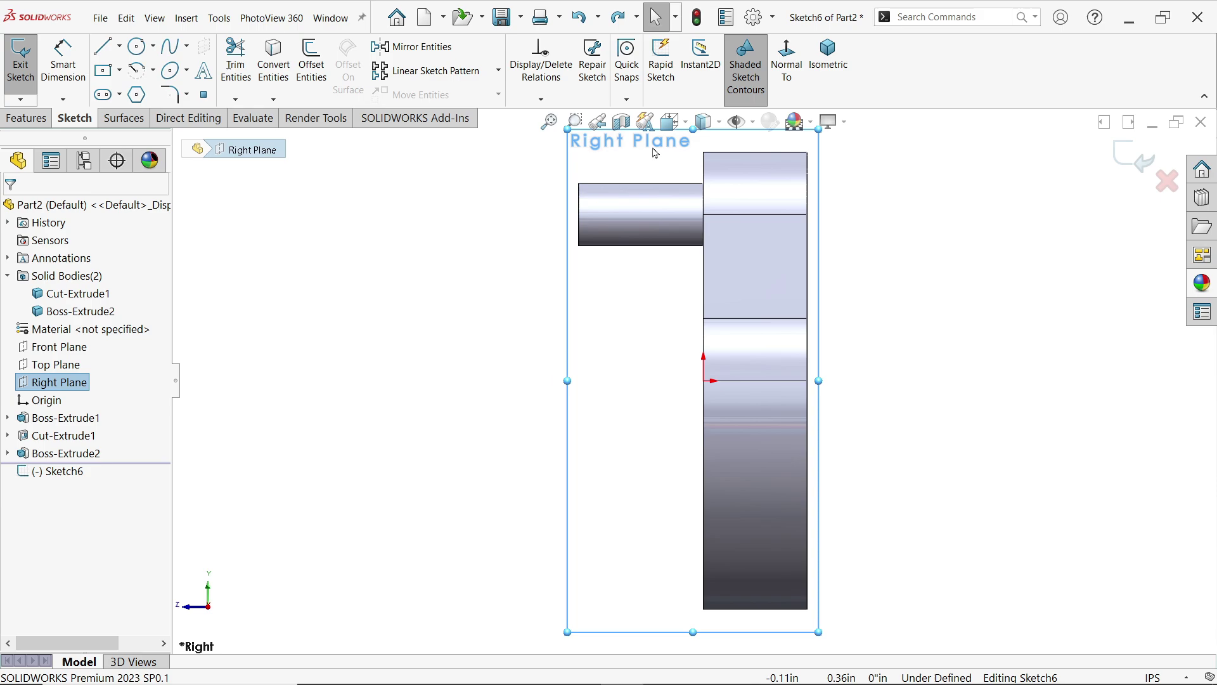
click(720, 123)
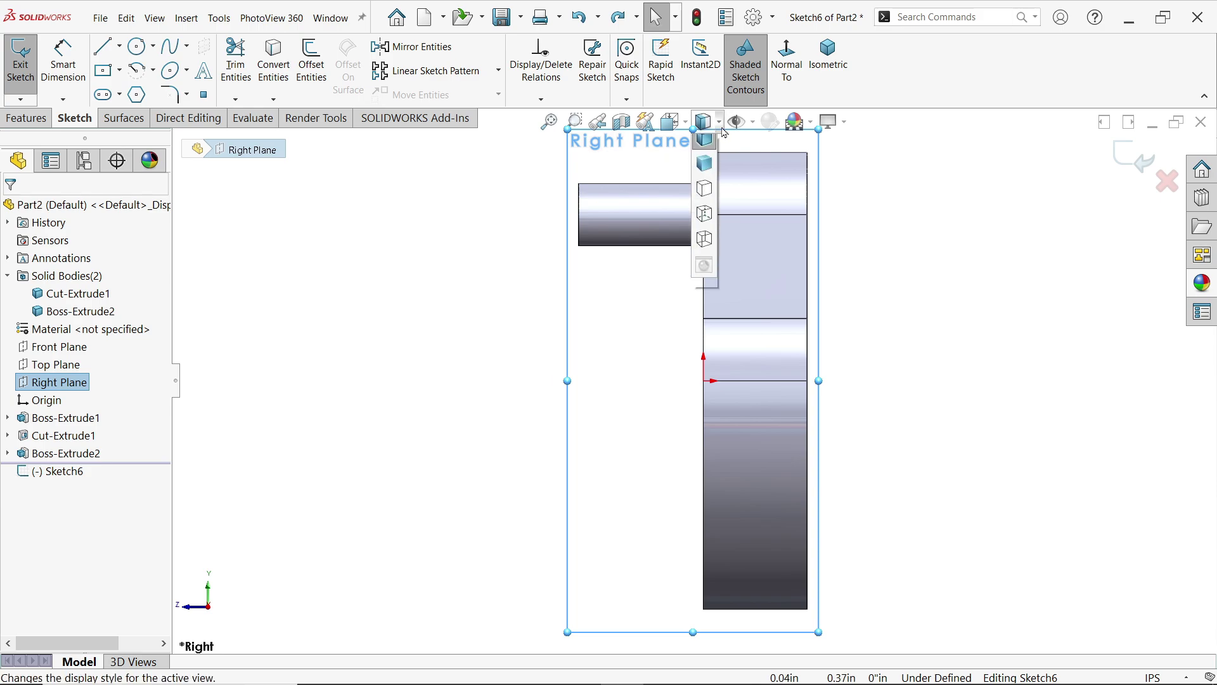
click(705, 224)
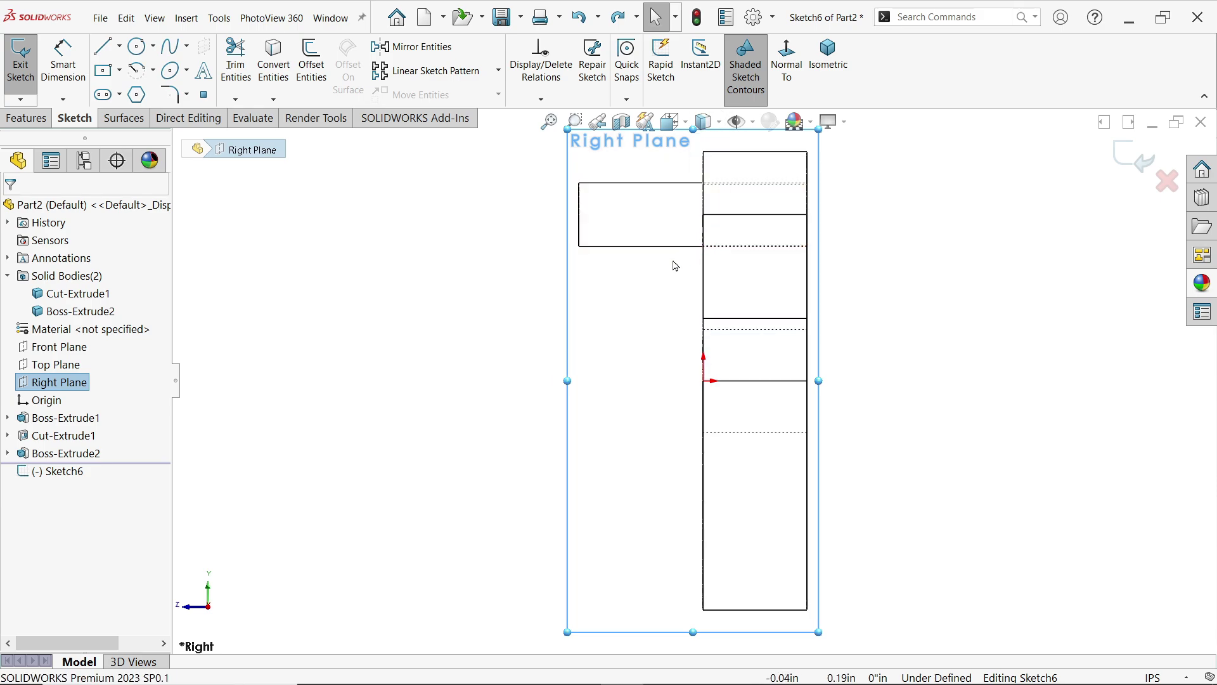
- Draw the closed, stepped shaft outline from the origin rightward, then select its bottom line
click(104, 56)
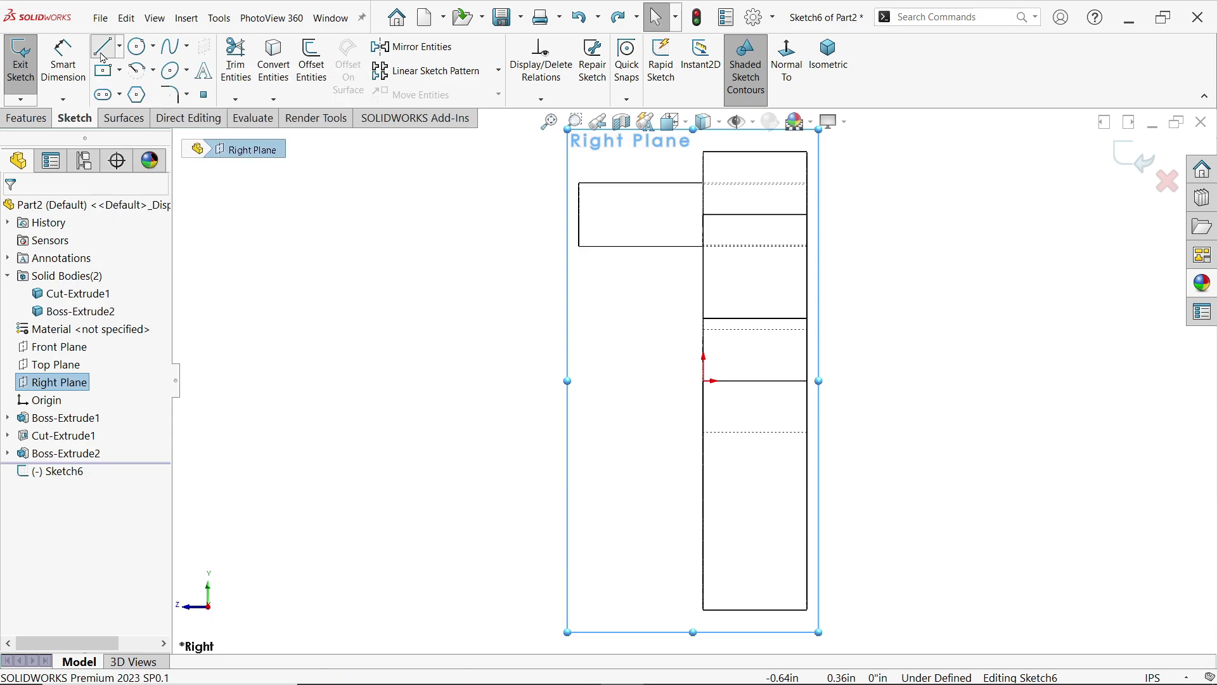
click(703, 381)
scroll(704, 381, up, 4)
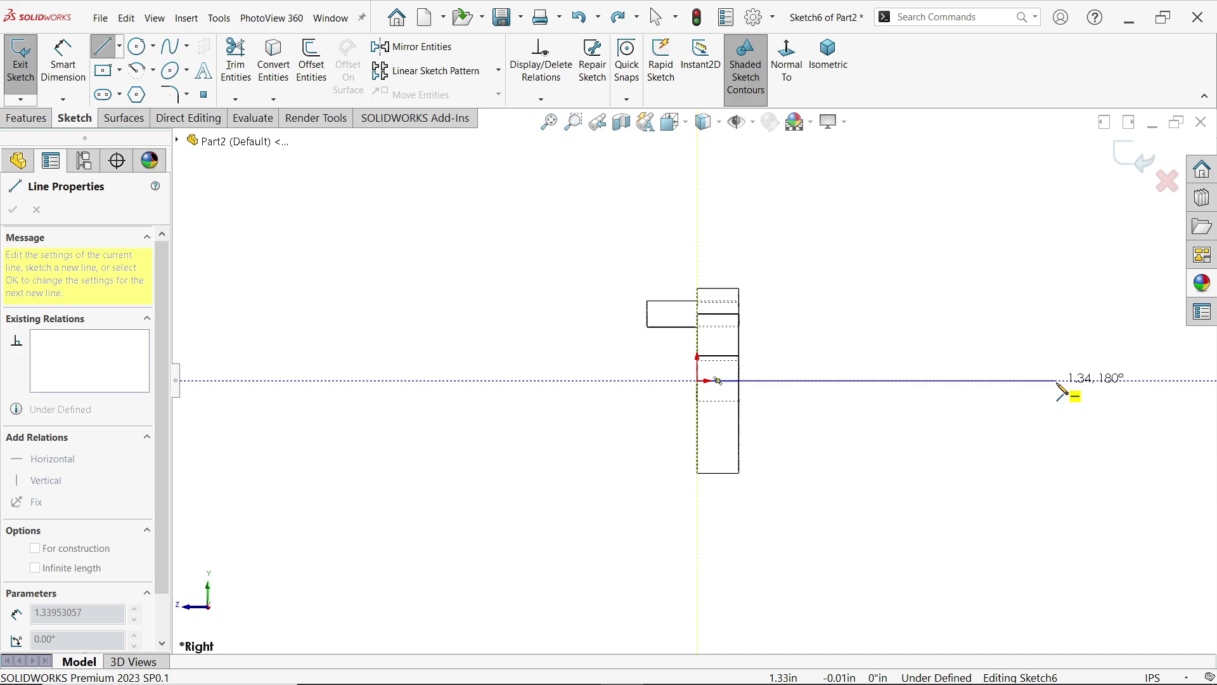
click(1094, 381)
click(1094, 348)
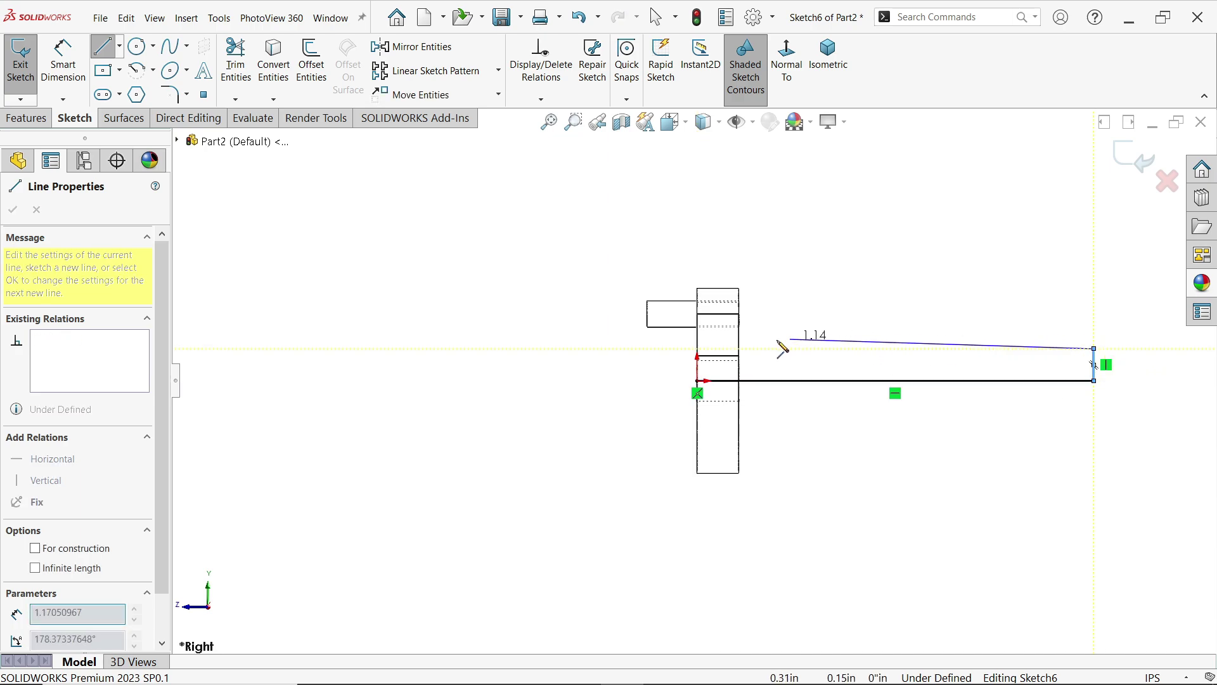
scroll(752, 356, down, 4)
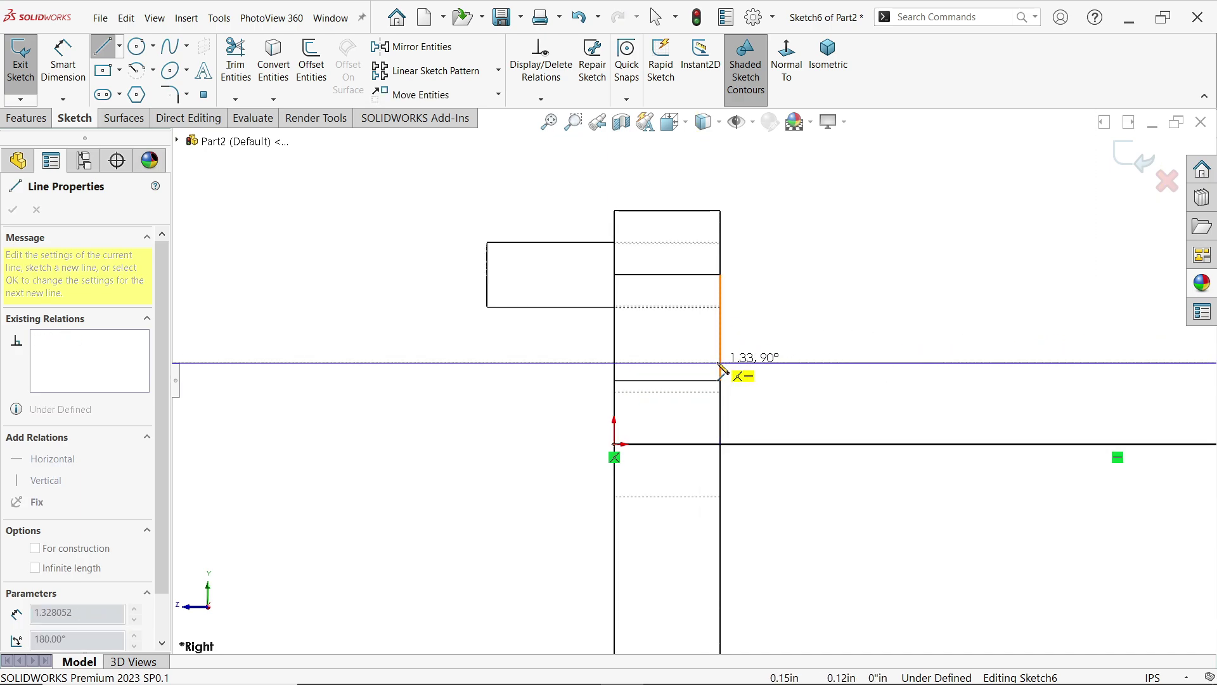
click(721, 363)
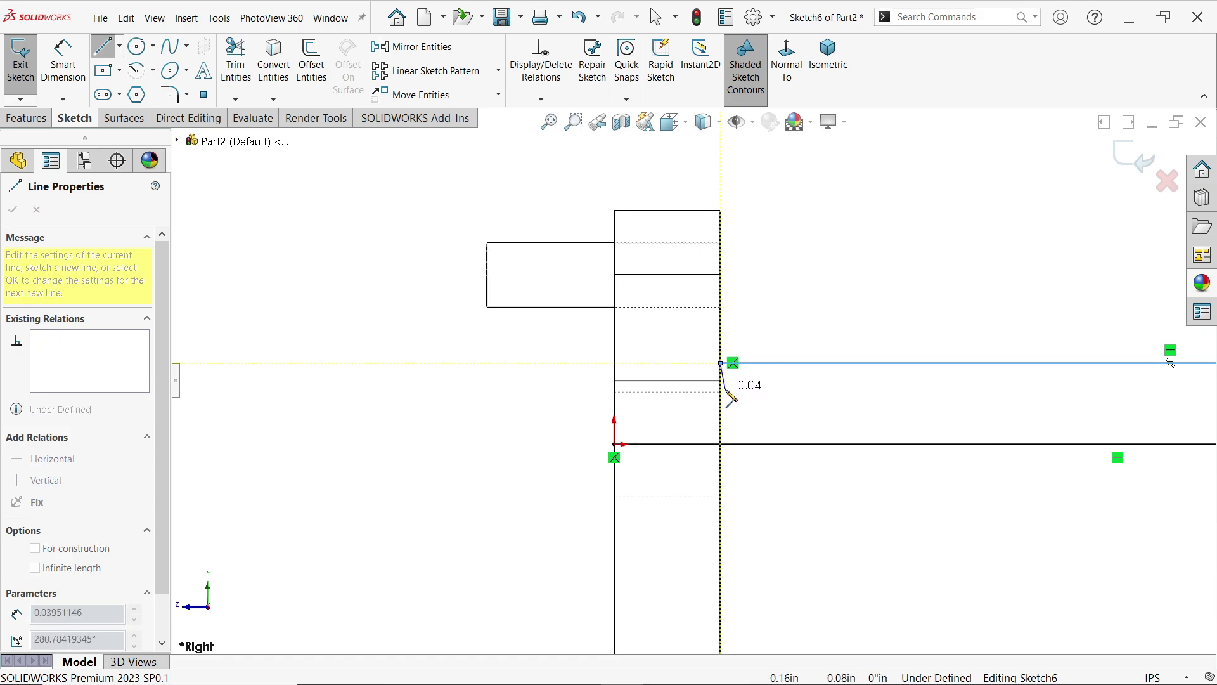
click(721, 393)
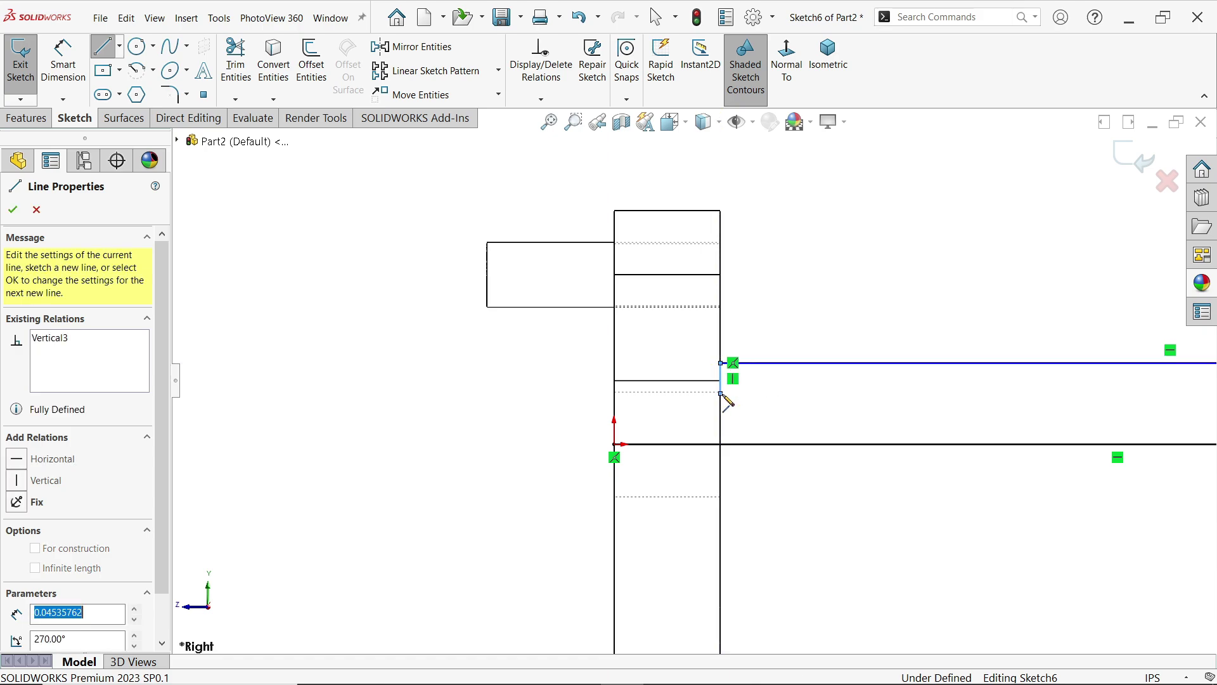
click(614, 393)
click(614, 444)
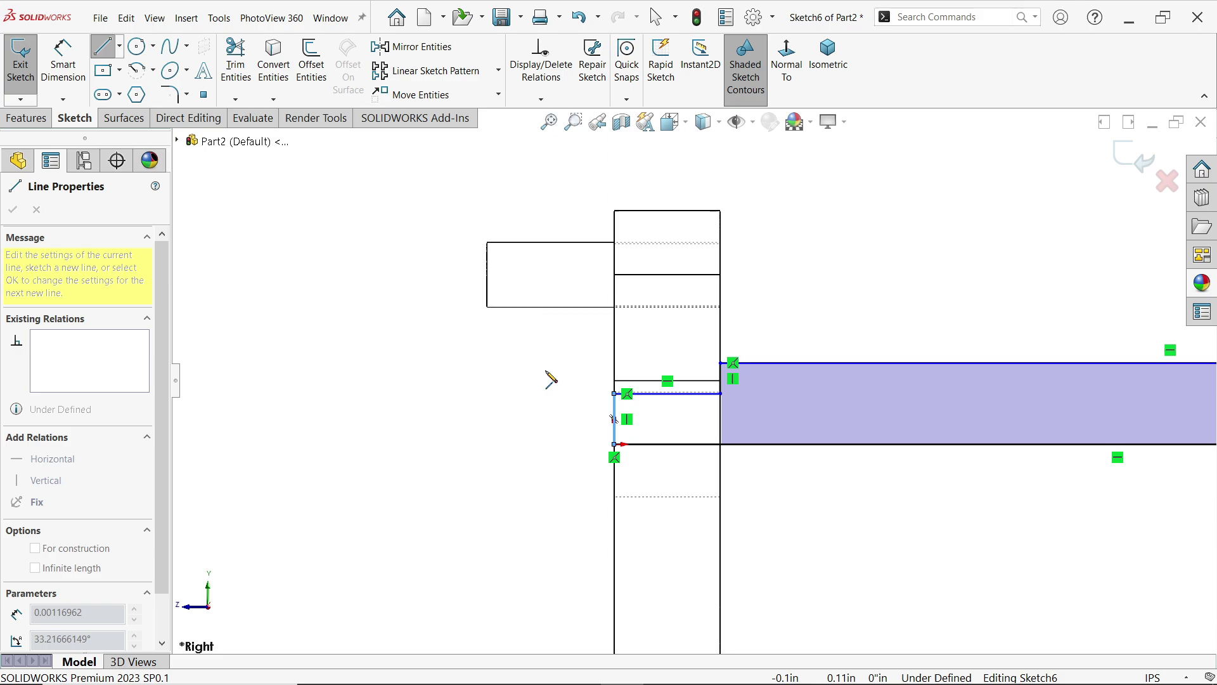
key(Escape)
click(881, 444)
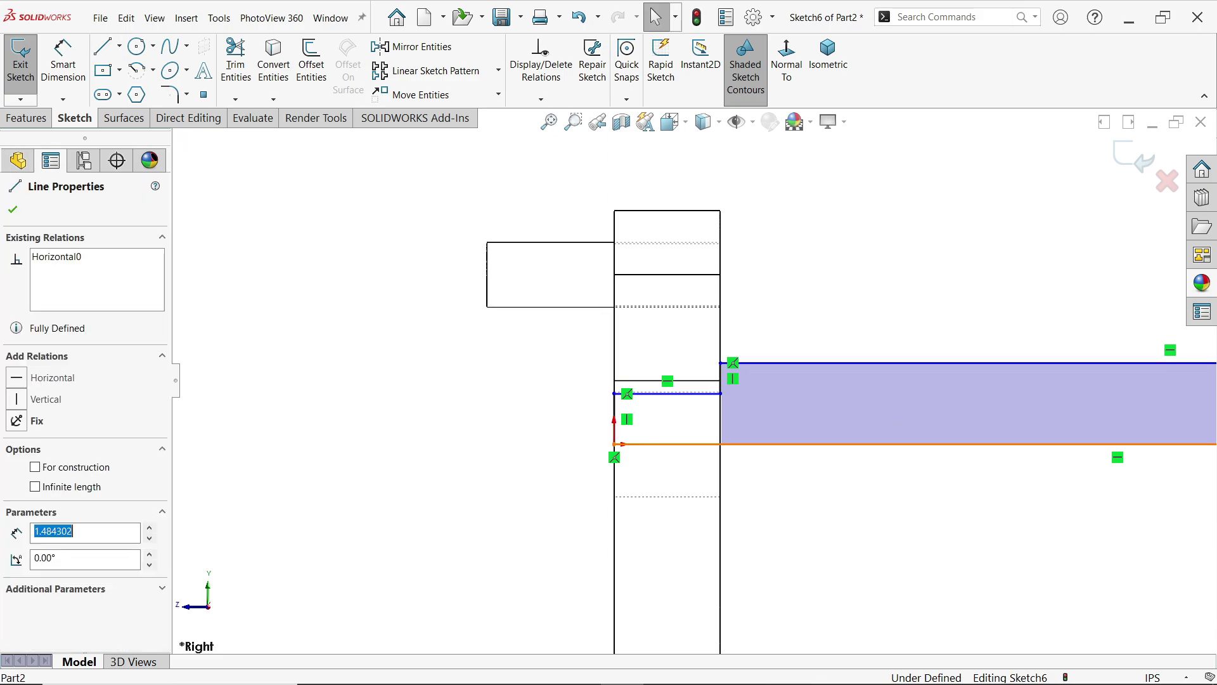
- Make the bottom line a construction centerline and dimension the shaft height 3/16" from it
click(870, 385)
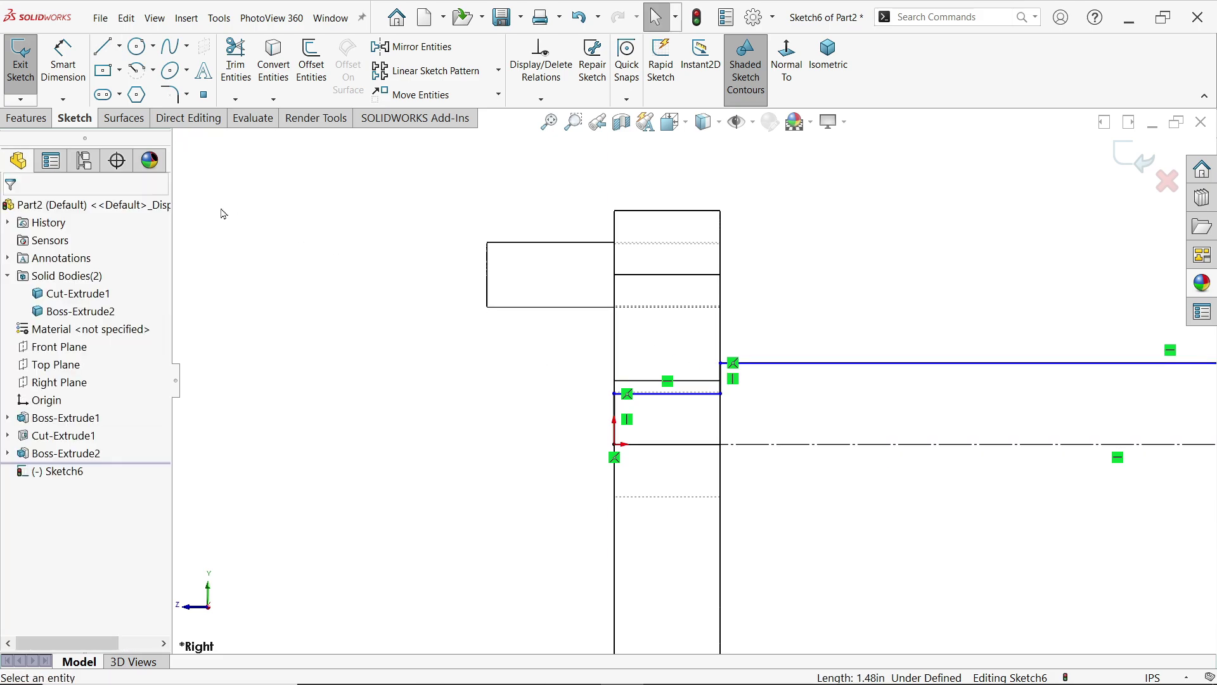
click(64, 64)
scroll(697, 380, up, 4)
scroll(1086, 408, down, 3)
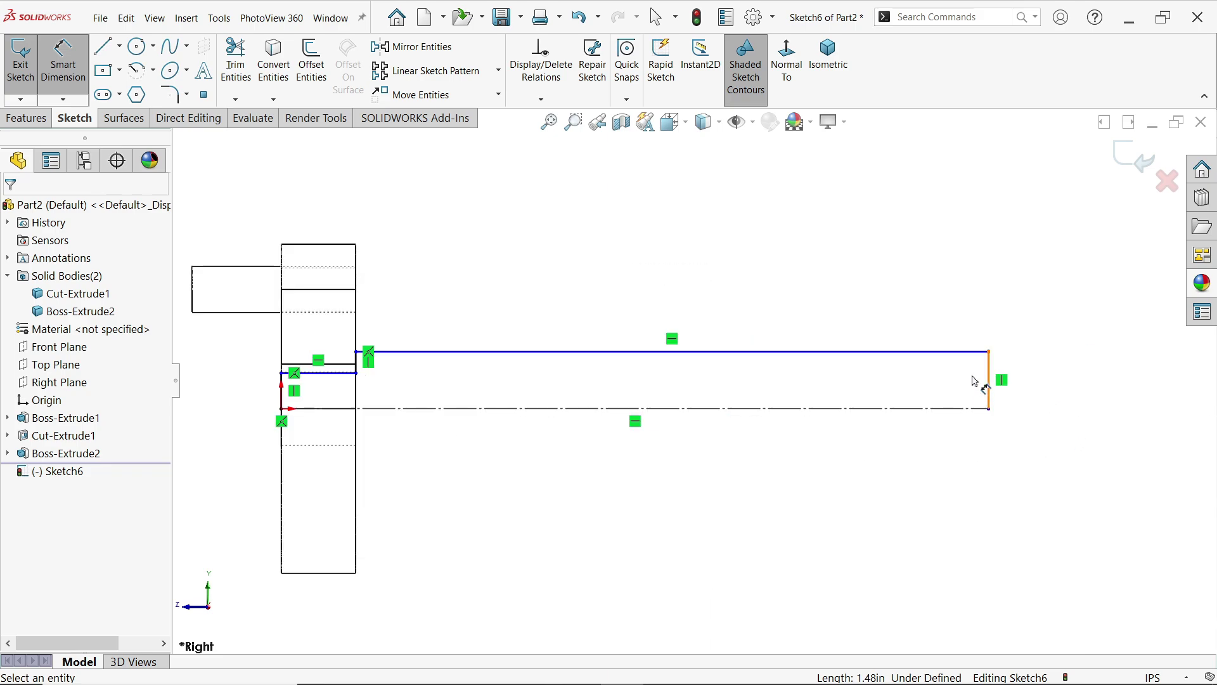
click(978, 409)
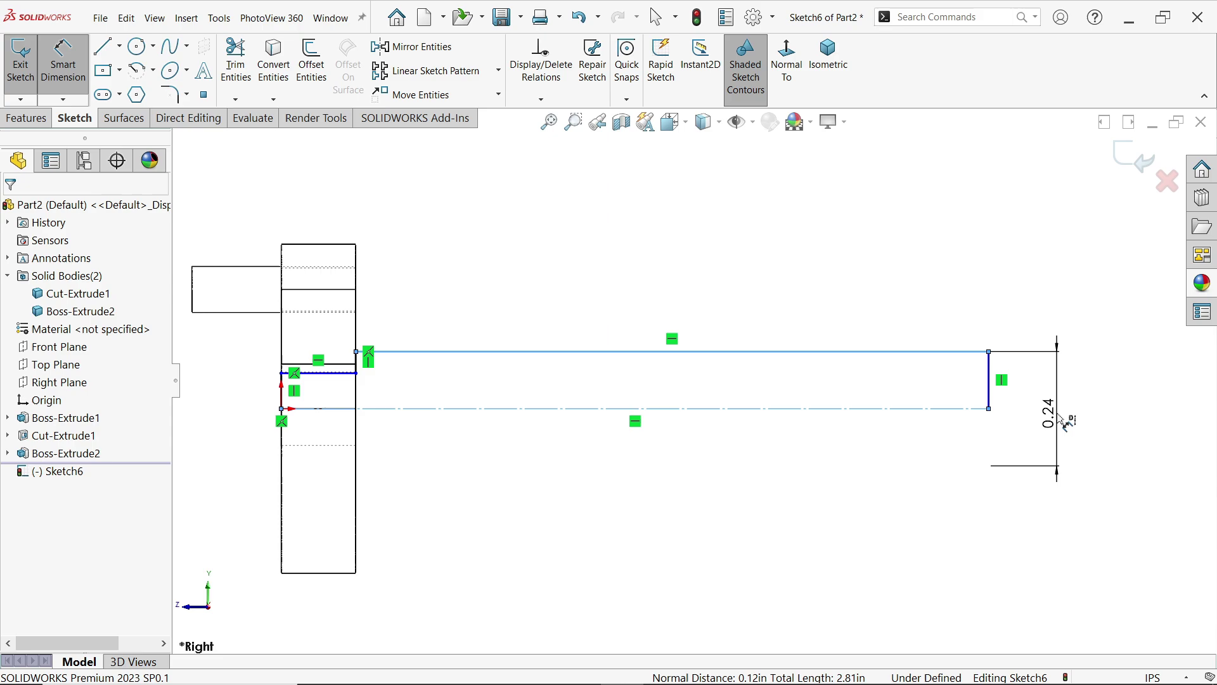
click(1067, 421)
text(3/16)
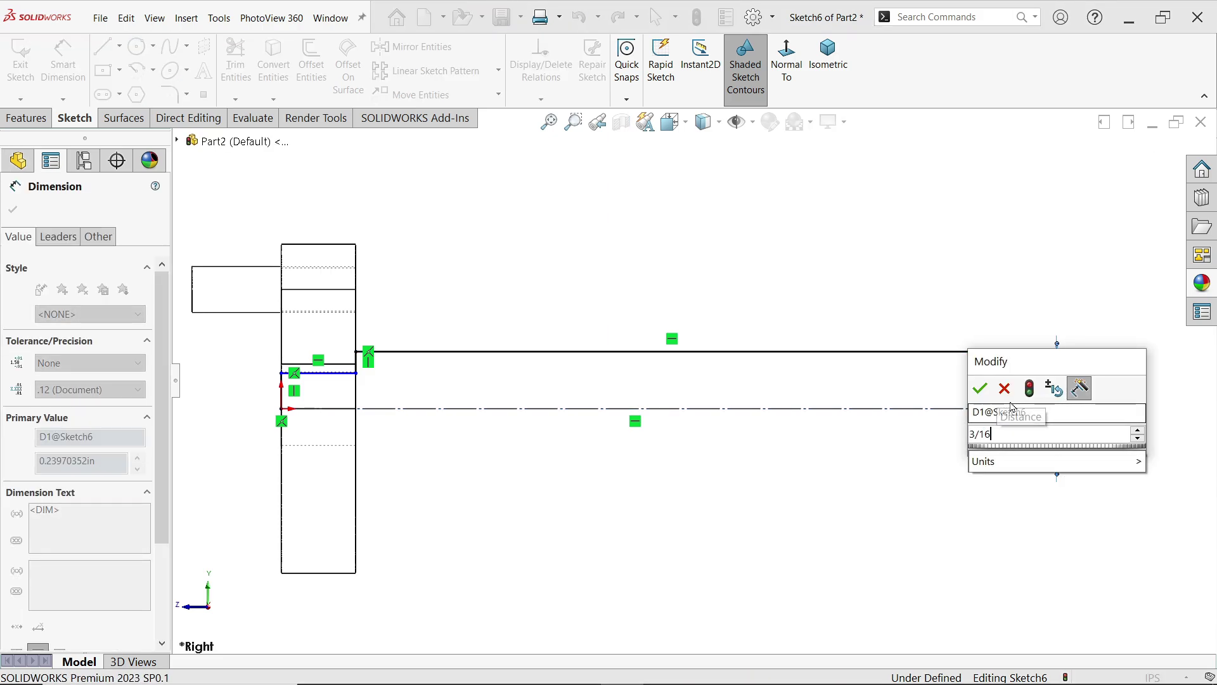
click(980, 388)
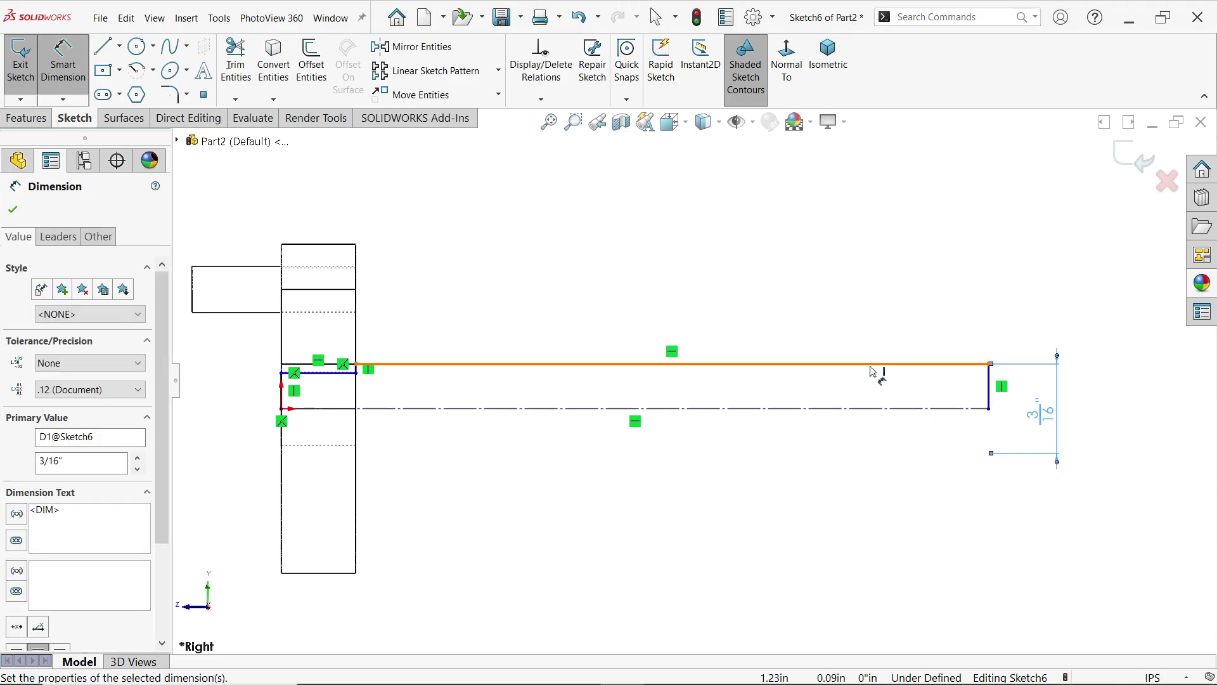
- Dimension the step at the web 5/32" and the shaft length 1 1/4"
click(329, 382)
click(242, 406)
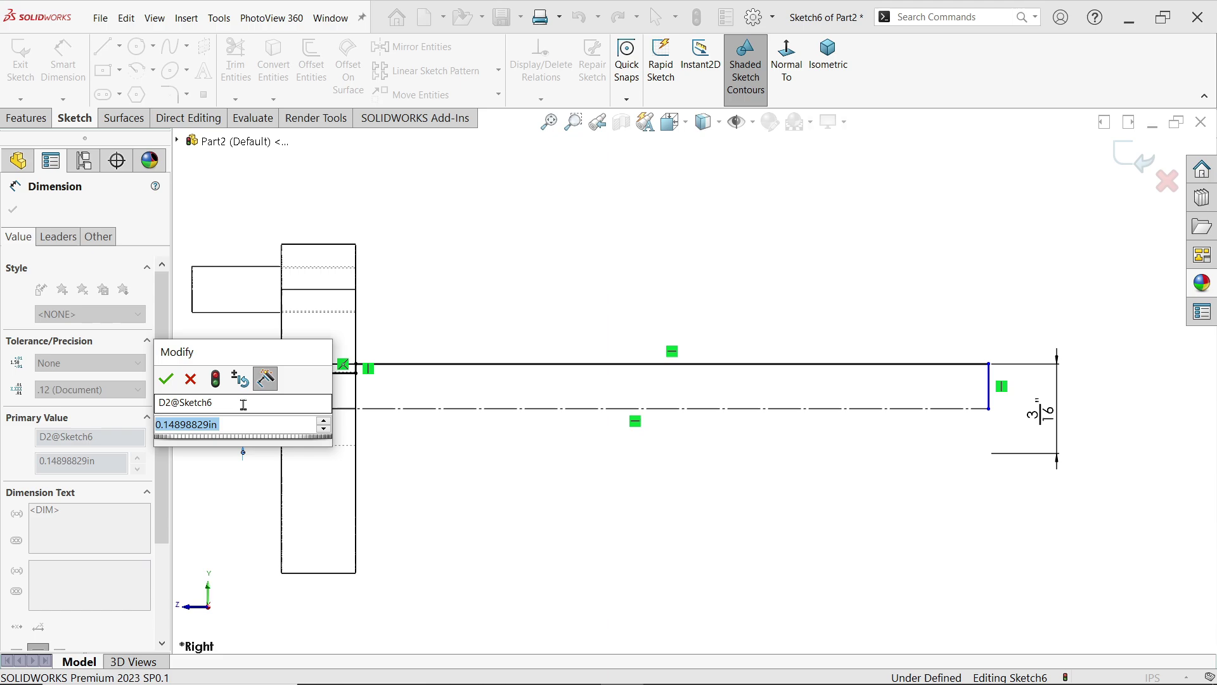
text(5/32)
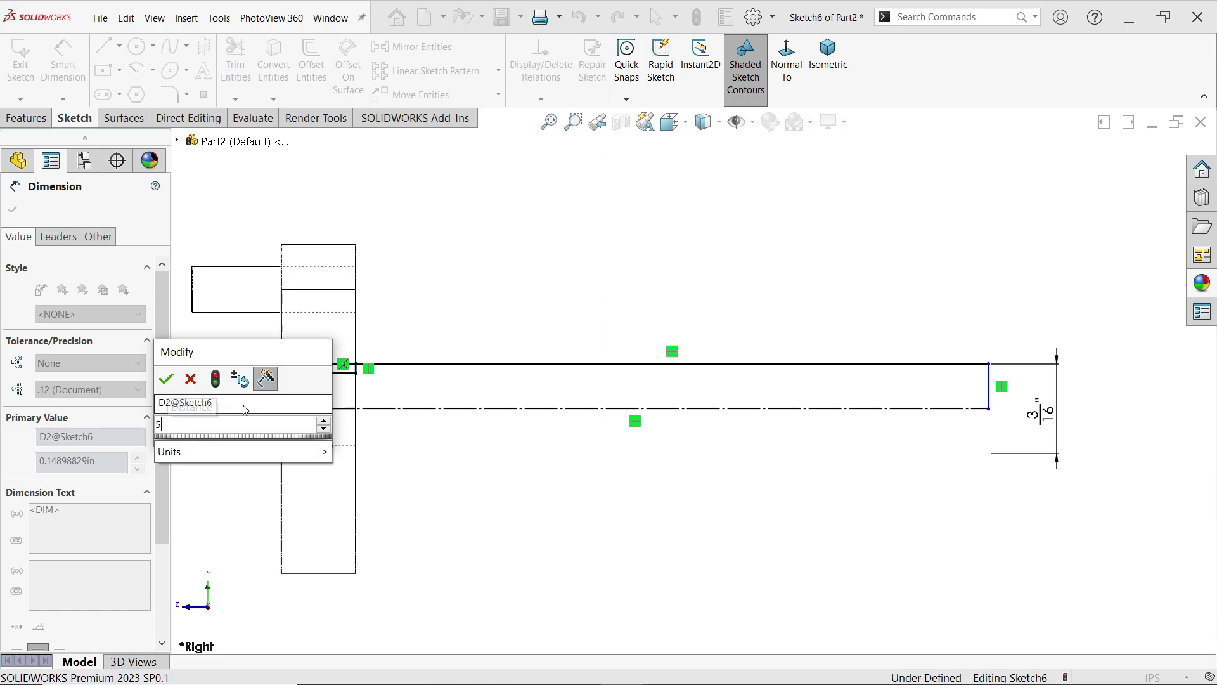
click(167, 379)
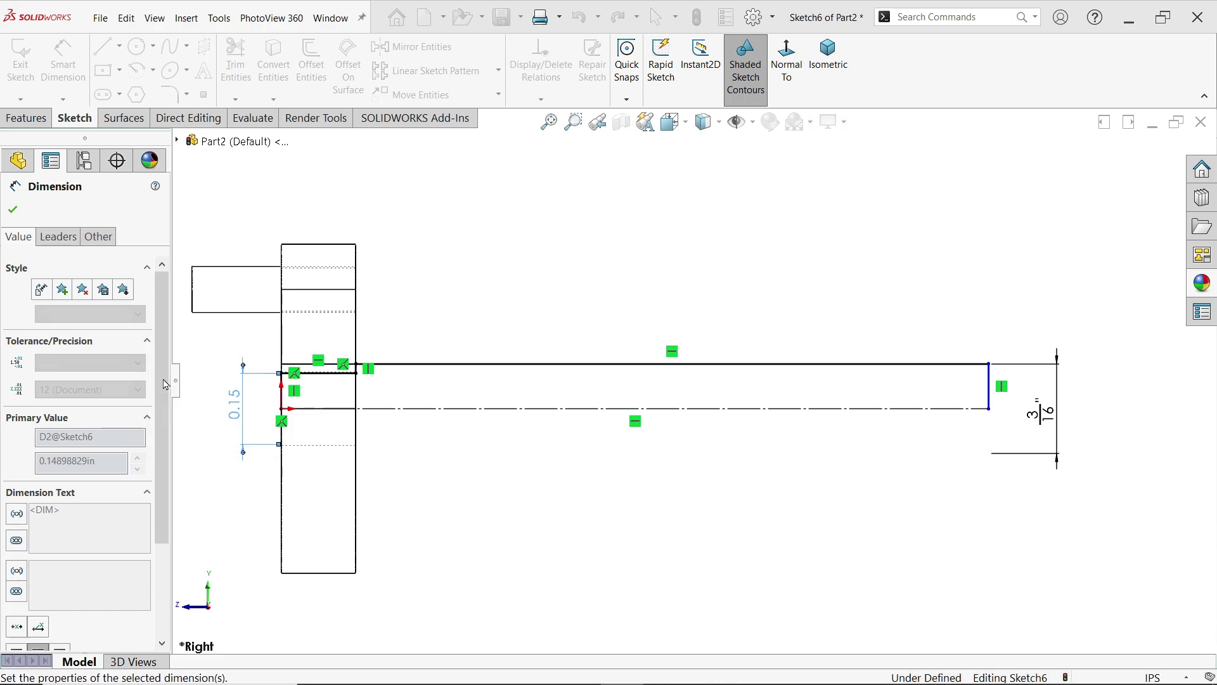
click(669, 364)
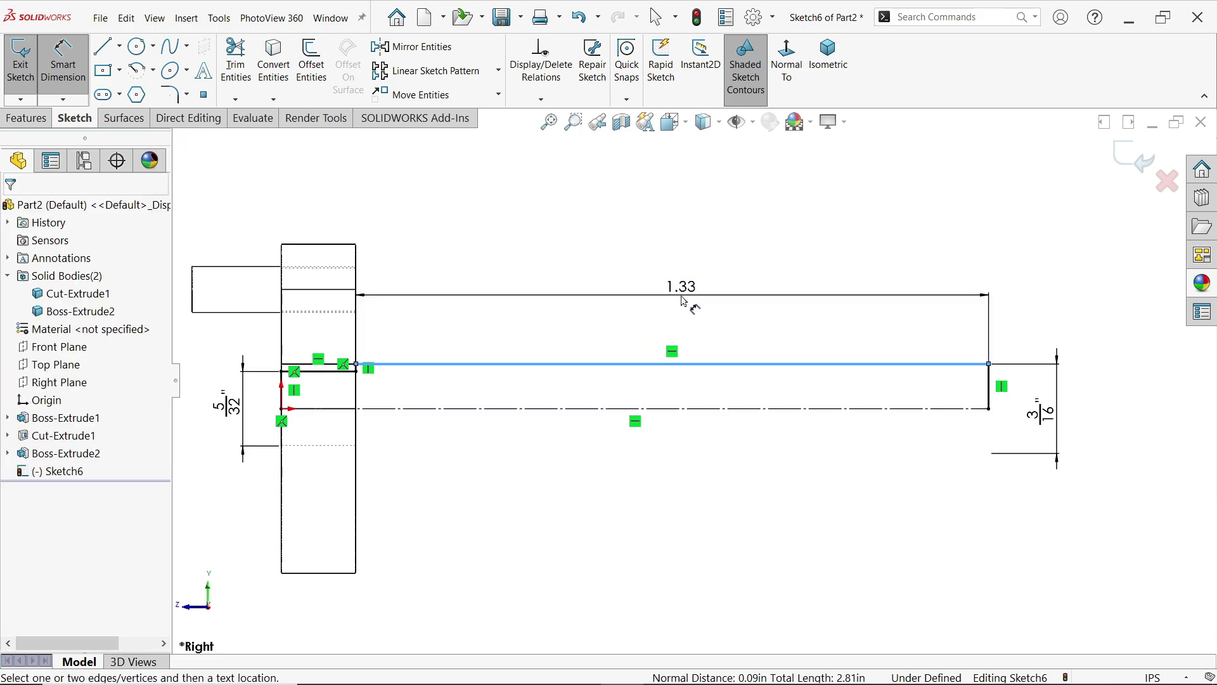
click(683, 301)
text(1)
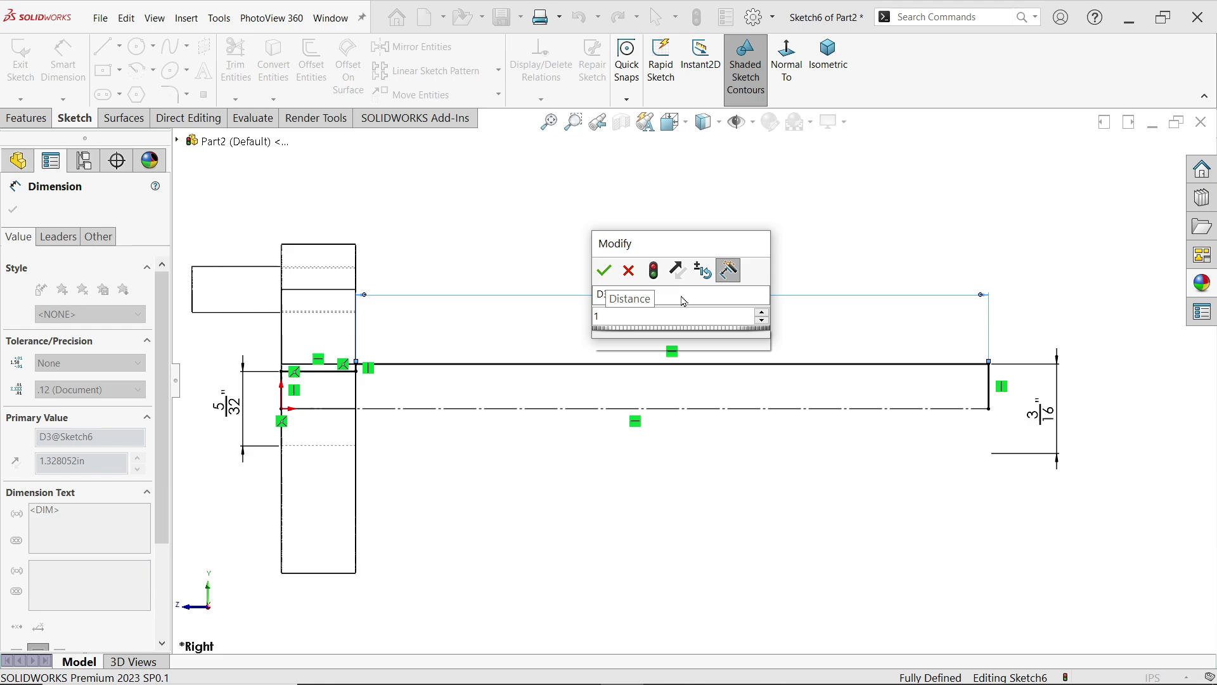
text( 1/4)
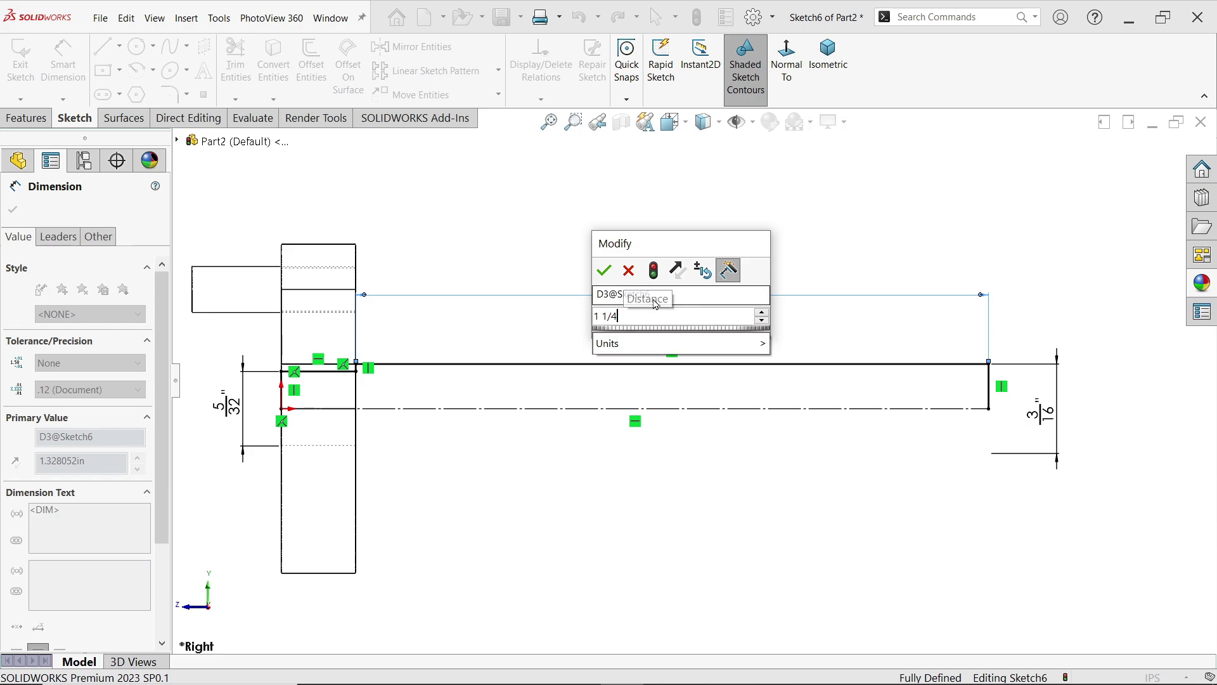
click(604, 273)
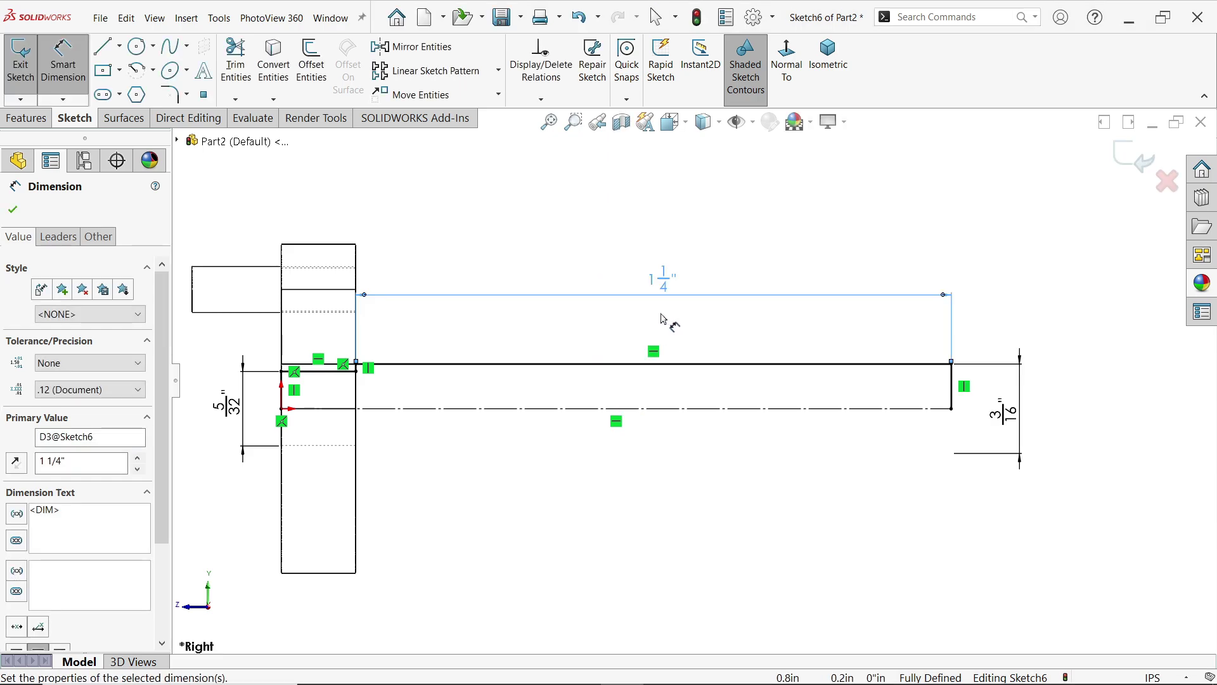
- Start a revolve of the shaft sketch, closing the sketch and returning the view to shaded
click(26, 118)
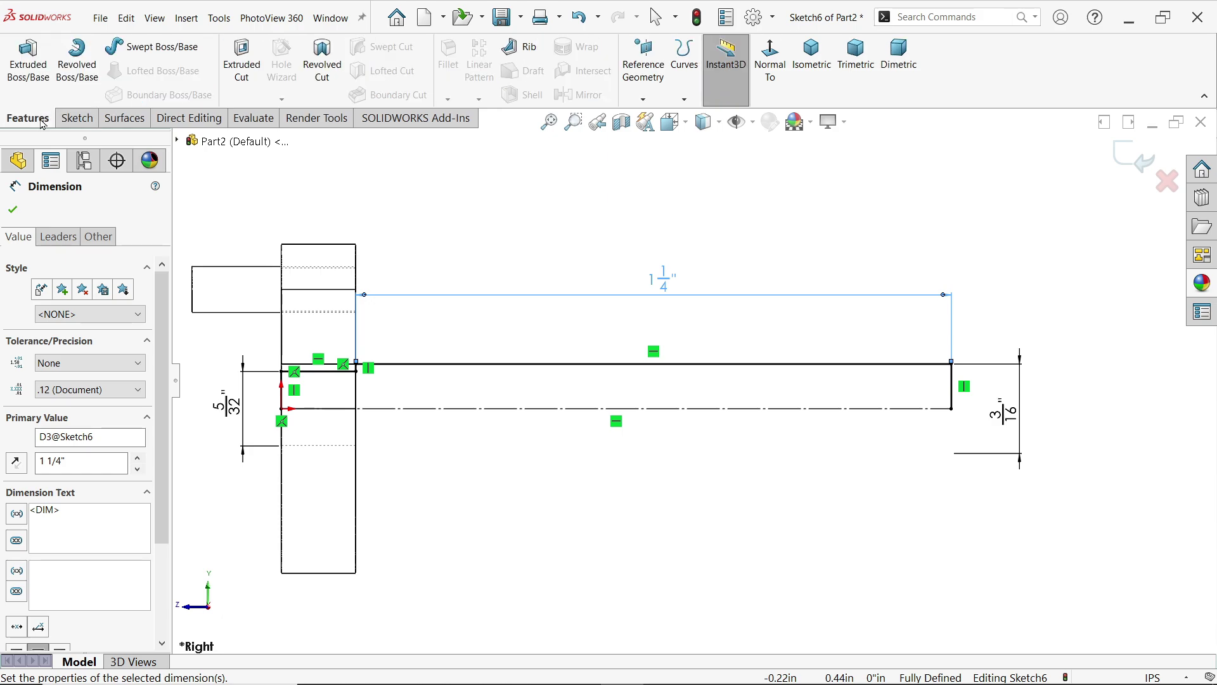
click(85, 68)
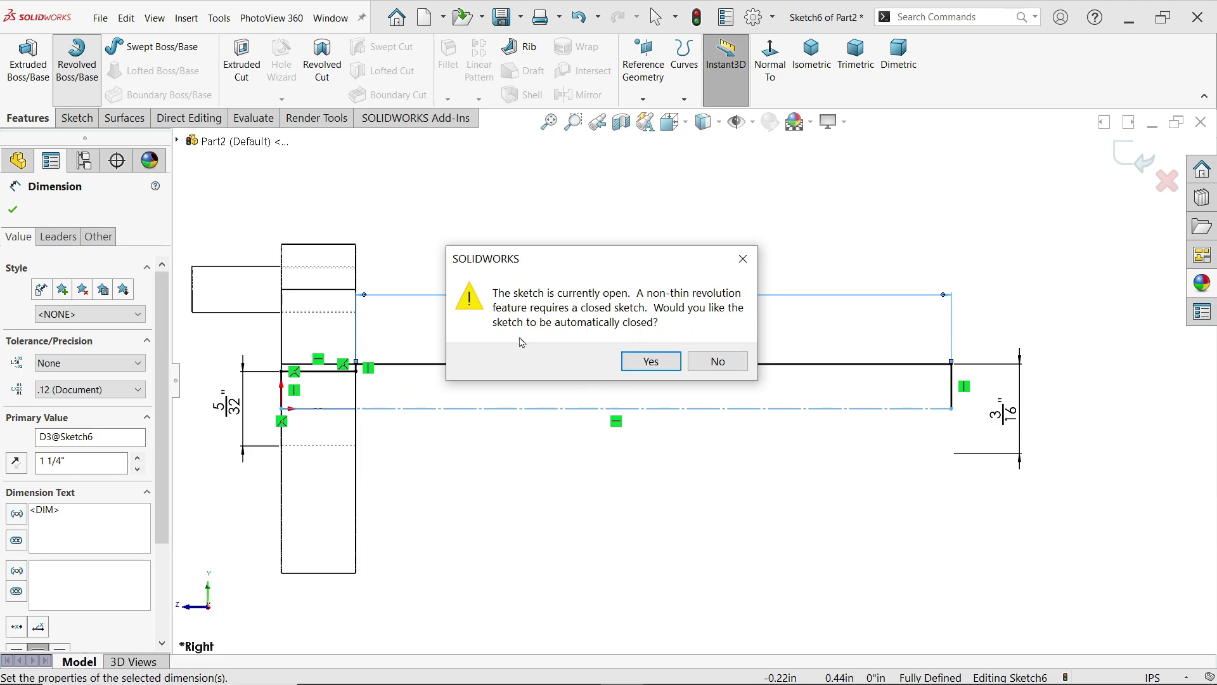
click(643, 363)
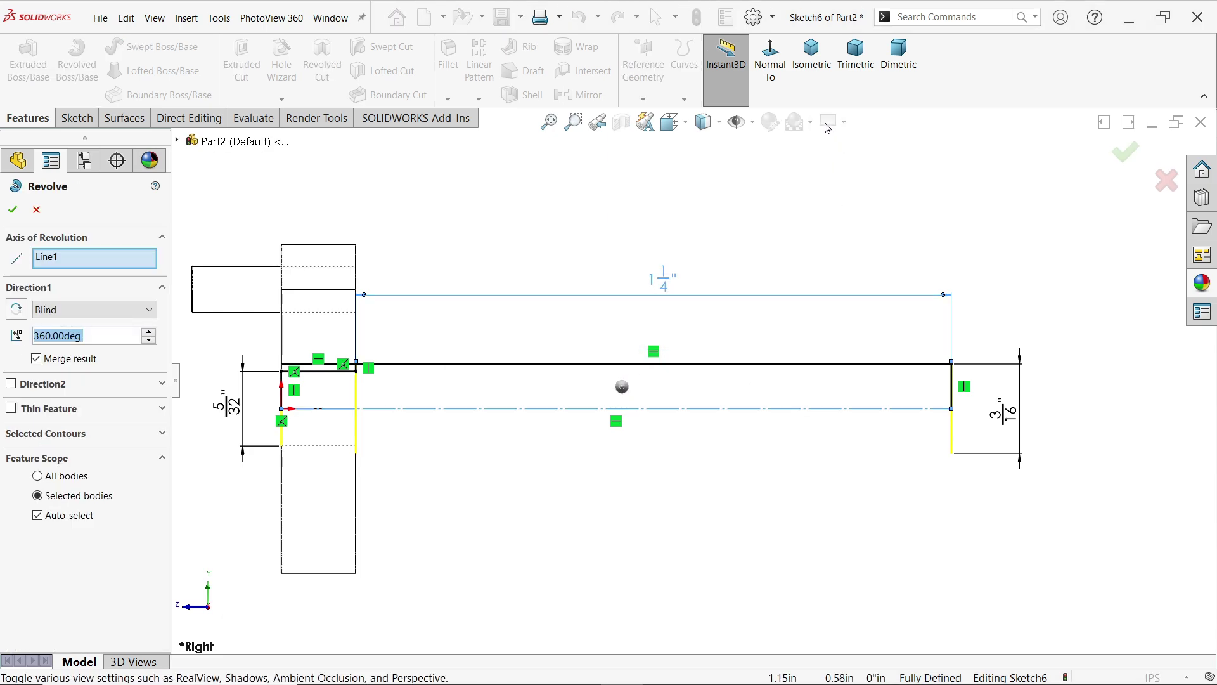
click(752, 122)
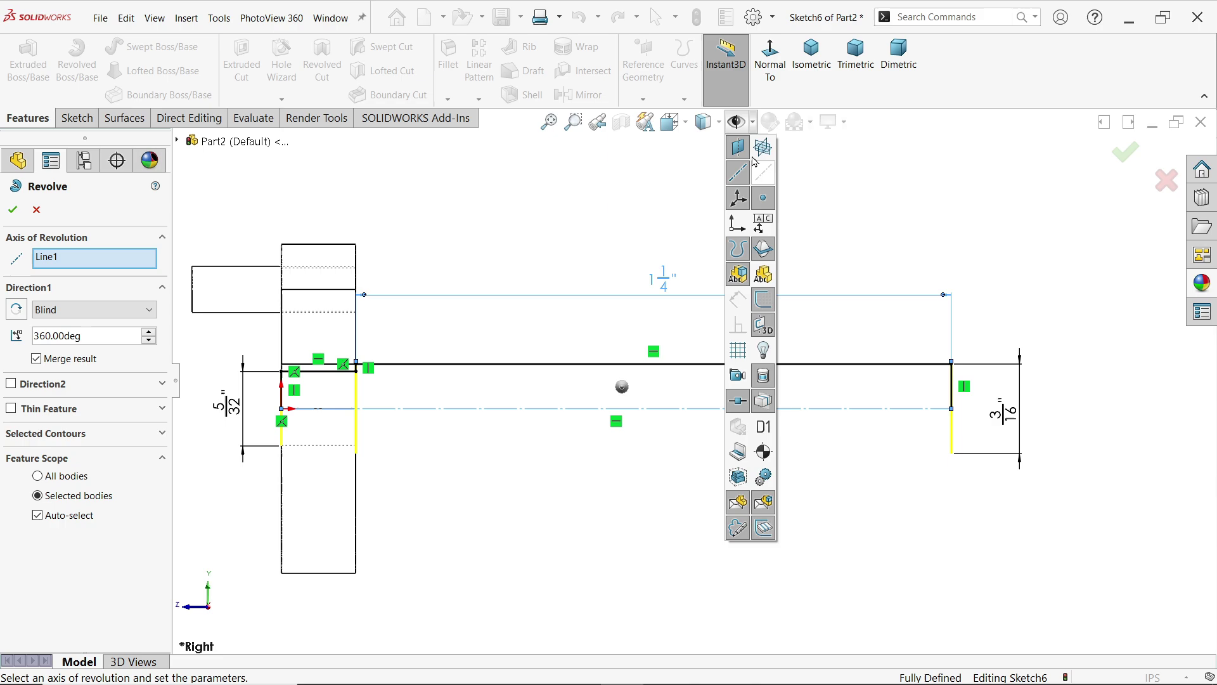
click(719, 122)
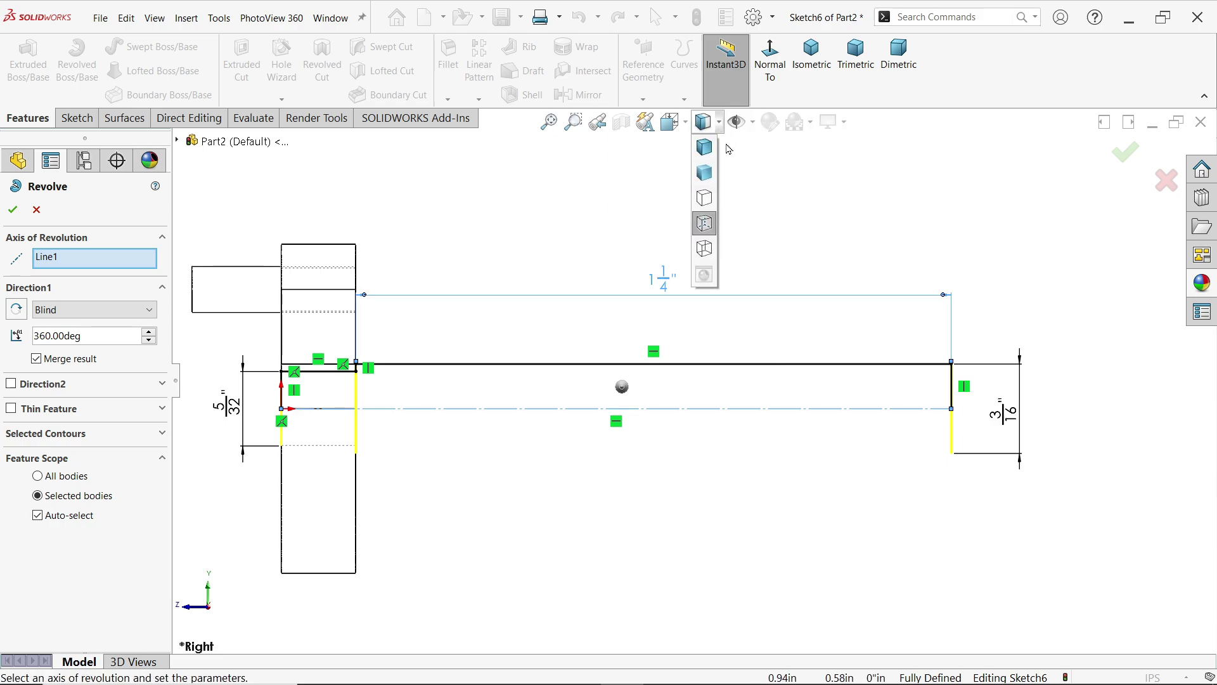
click(708, 157)
middle_drag(805, 228, 786, 254)
- Revolve the profile 360° about the centreline as an unmerged body, then inspect the new shaft
click(74, 258)
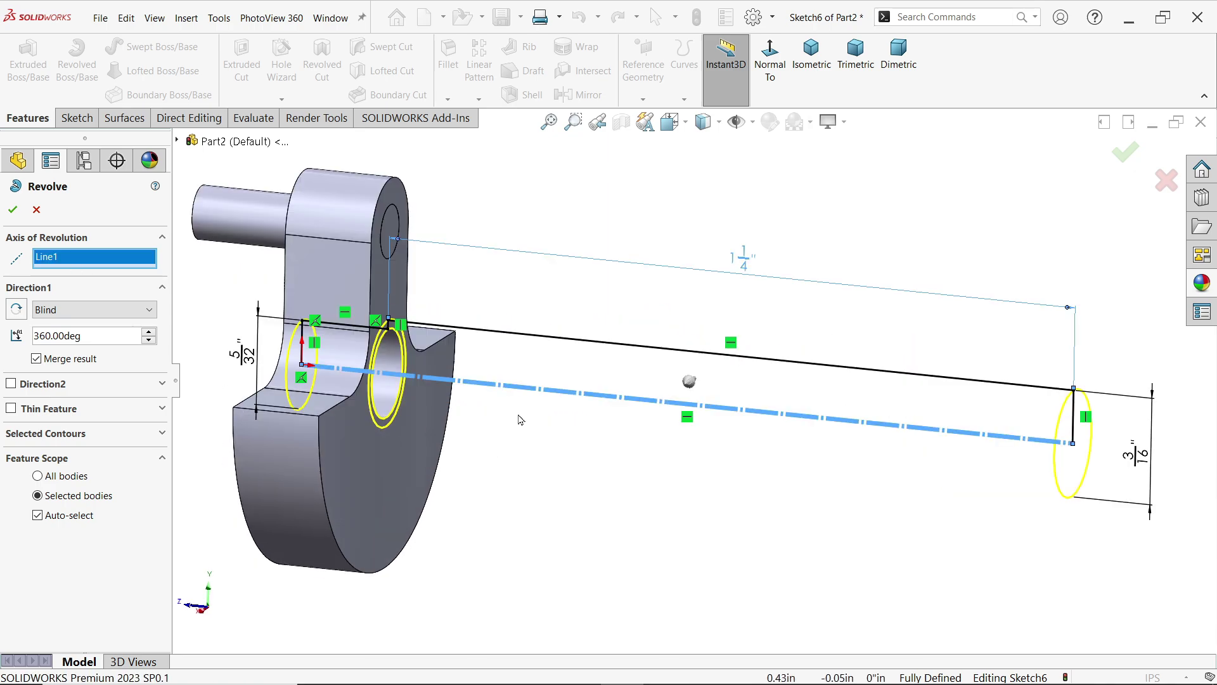
click(36, 359)
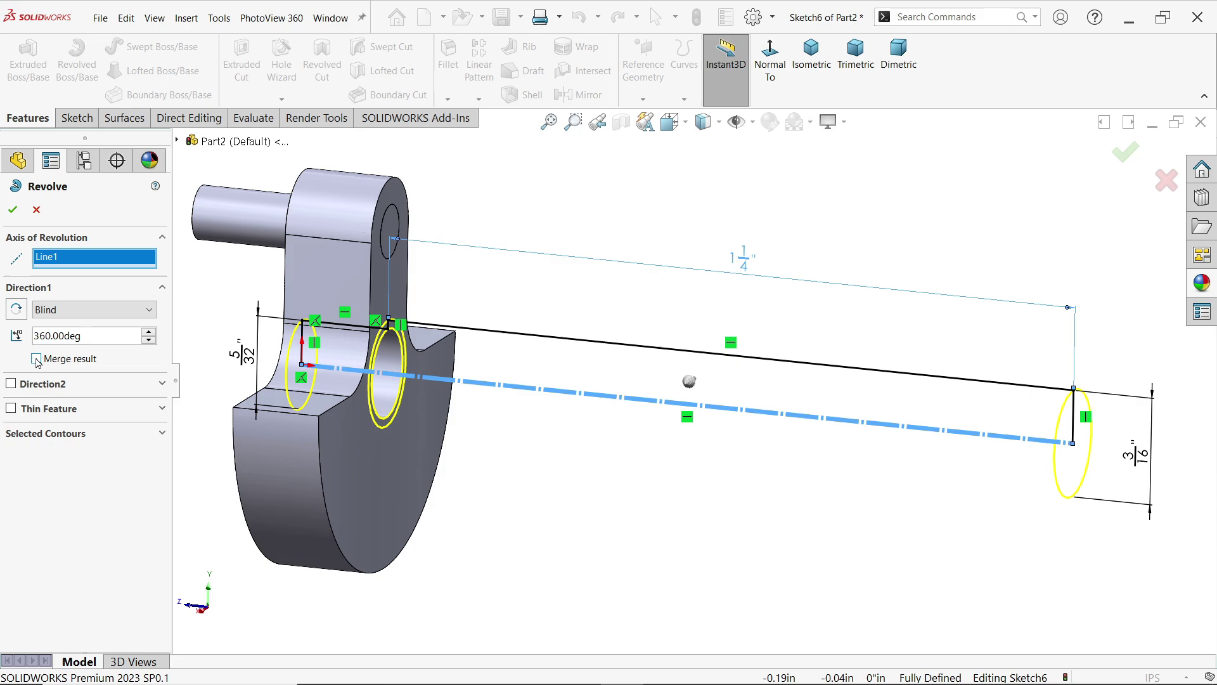
drag(89, 336, 24, 333)
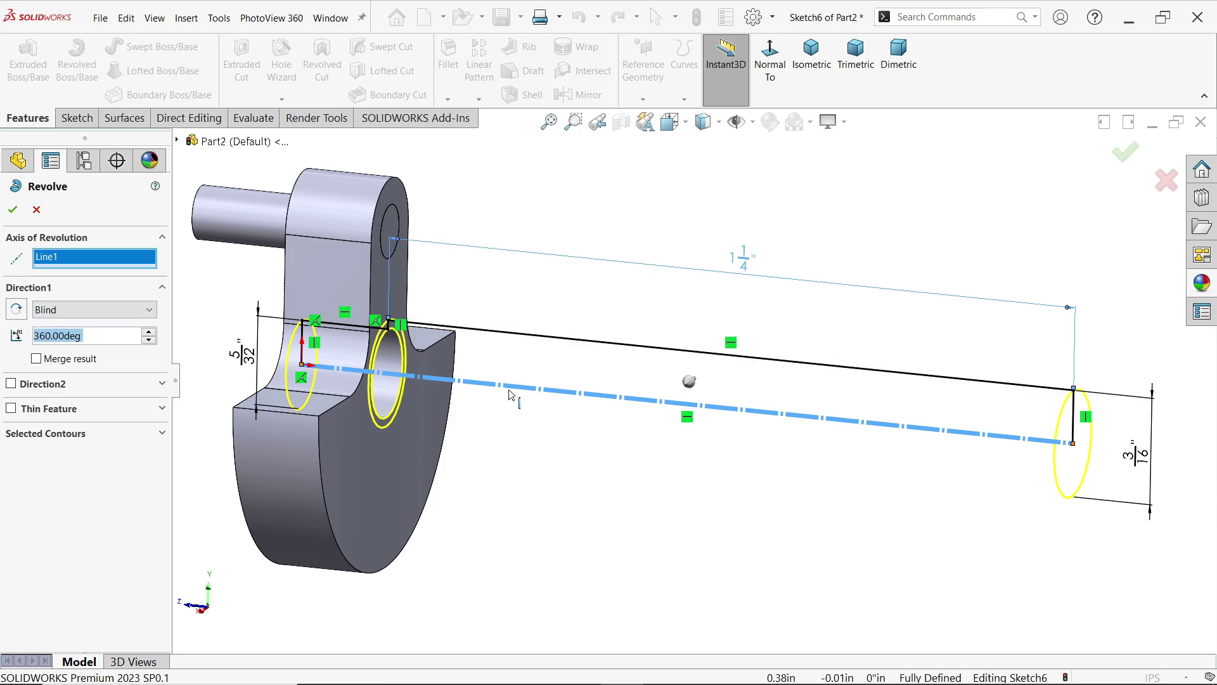
click(12, 209)
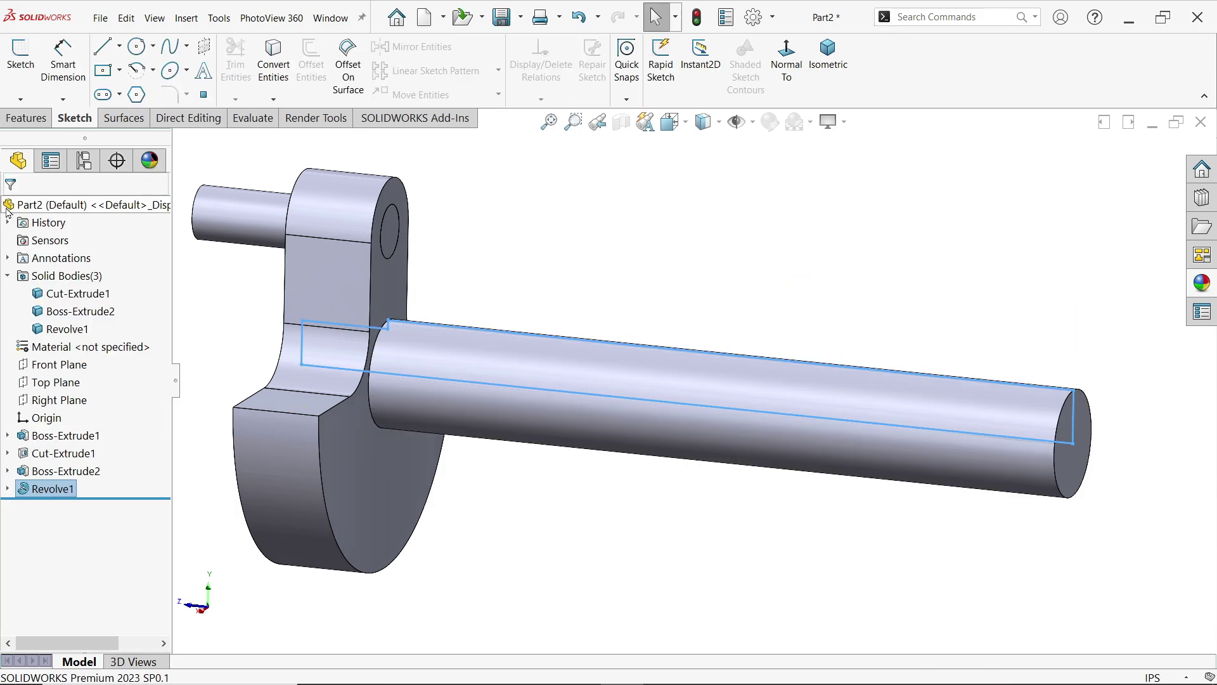
click(679, 260)
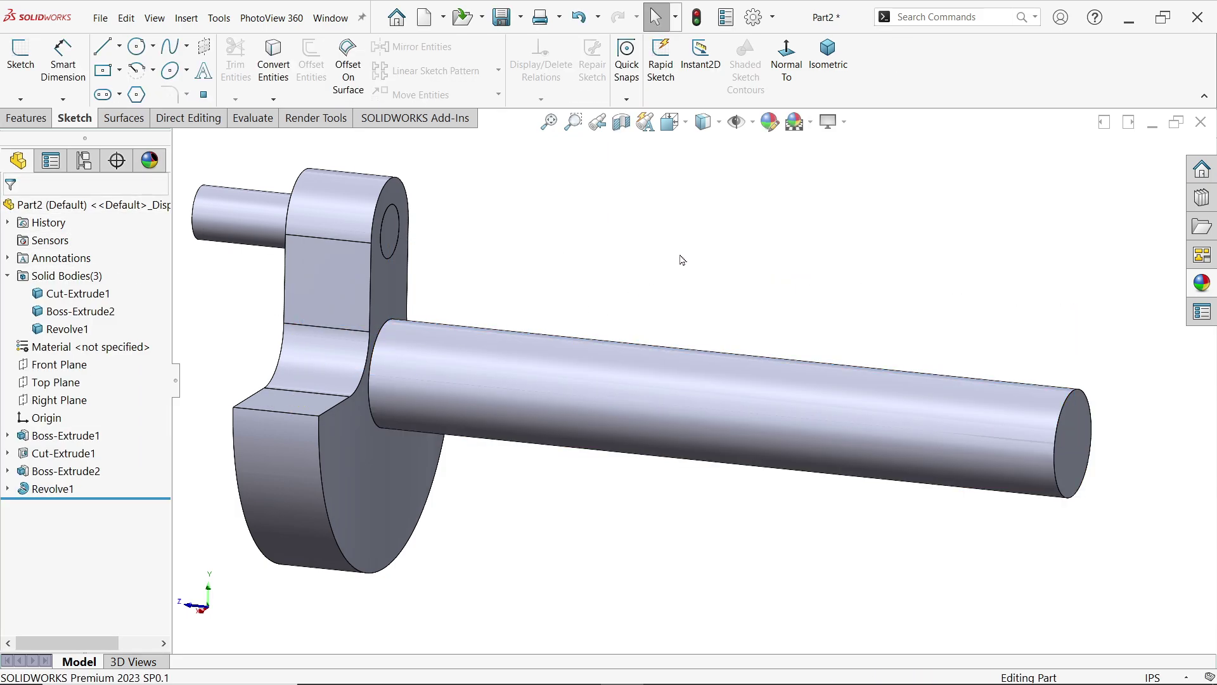
mouse_move(679, 260)
middle_down()
mouse_move(768, 254)
mouse_move(568, 261)
middle_up()
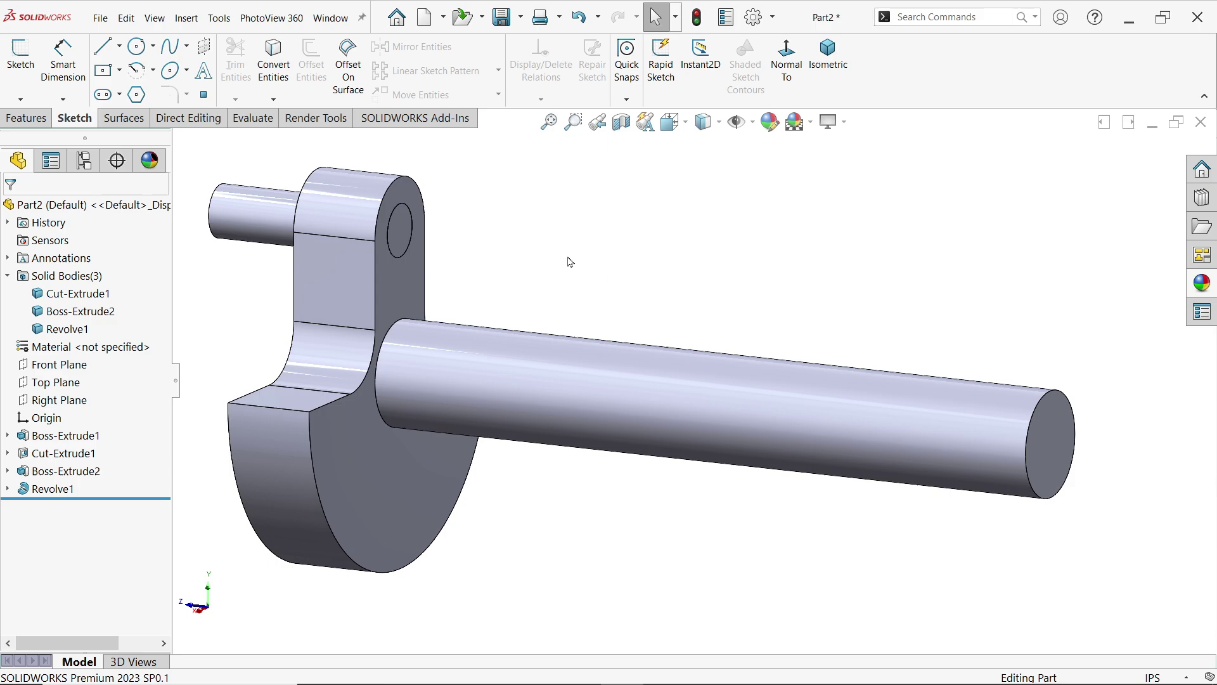
click(67, 329)
click(689, 235)
key(alt+Tab)
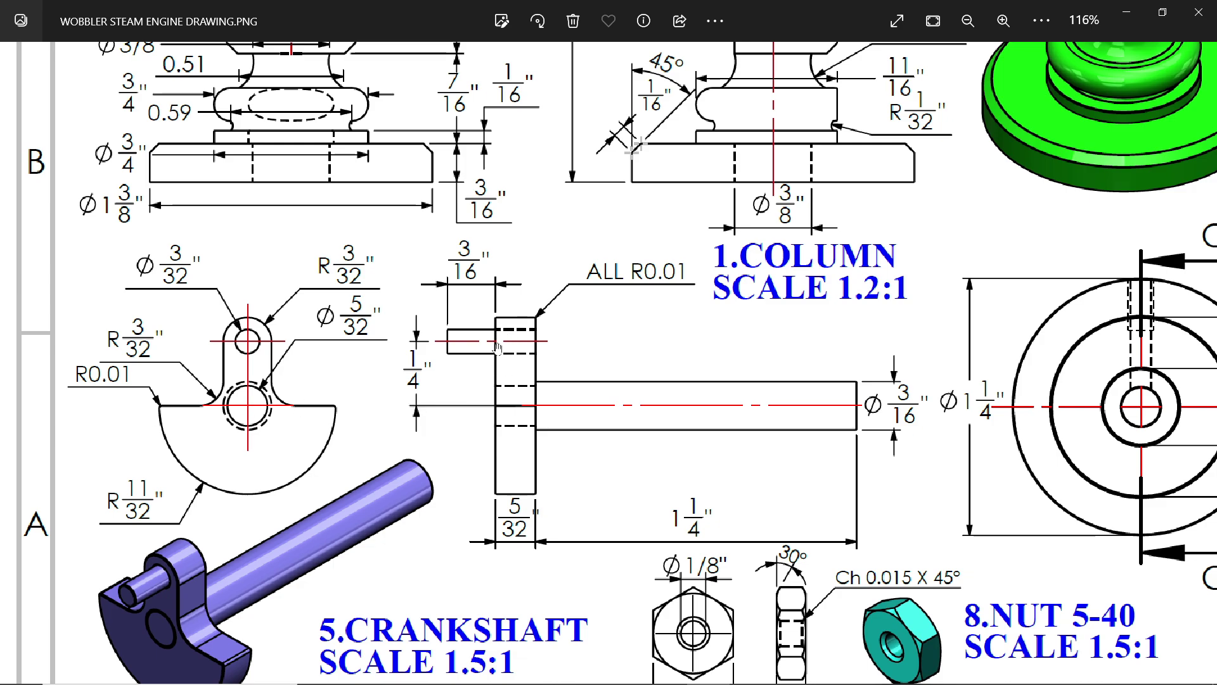
click(1127, 12)
- Start a 0.01in fillet on the web's top edges and the small hole's rim
click(29, 118)
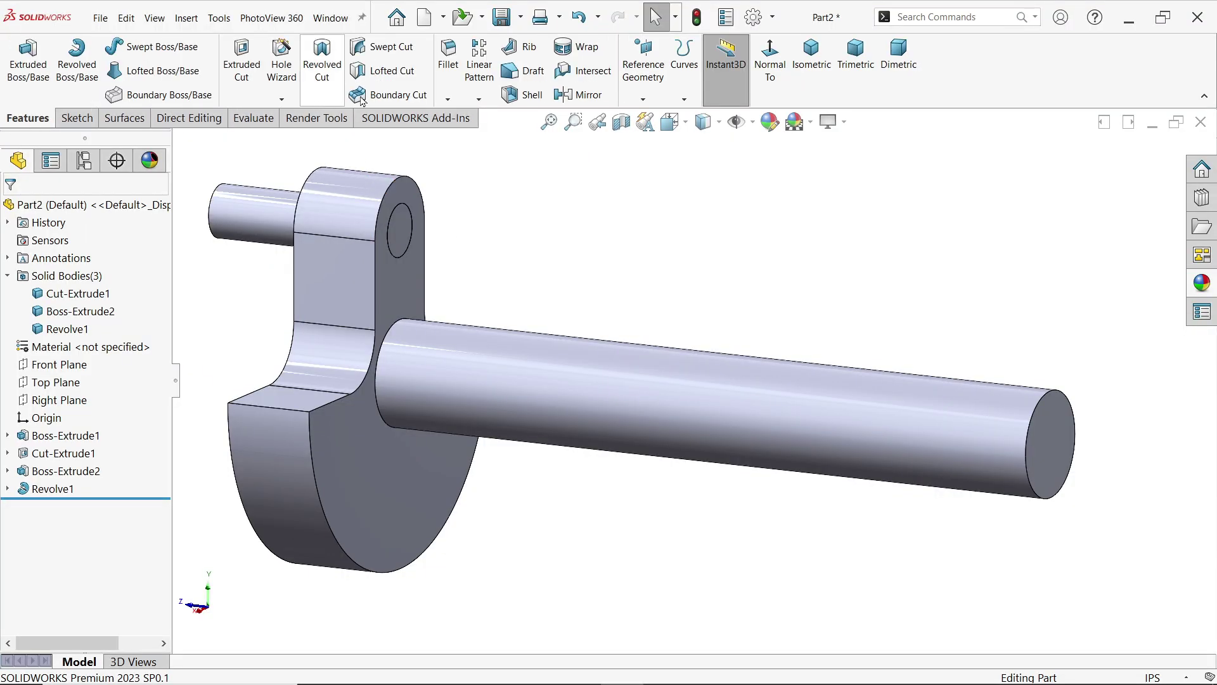
click(448, 57)
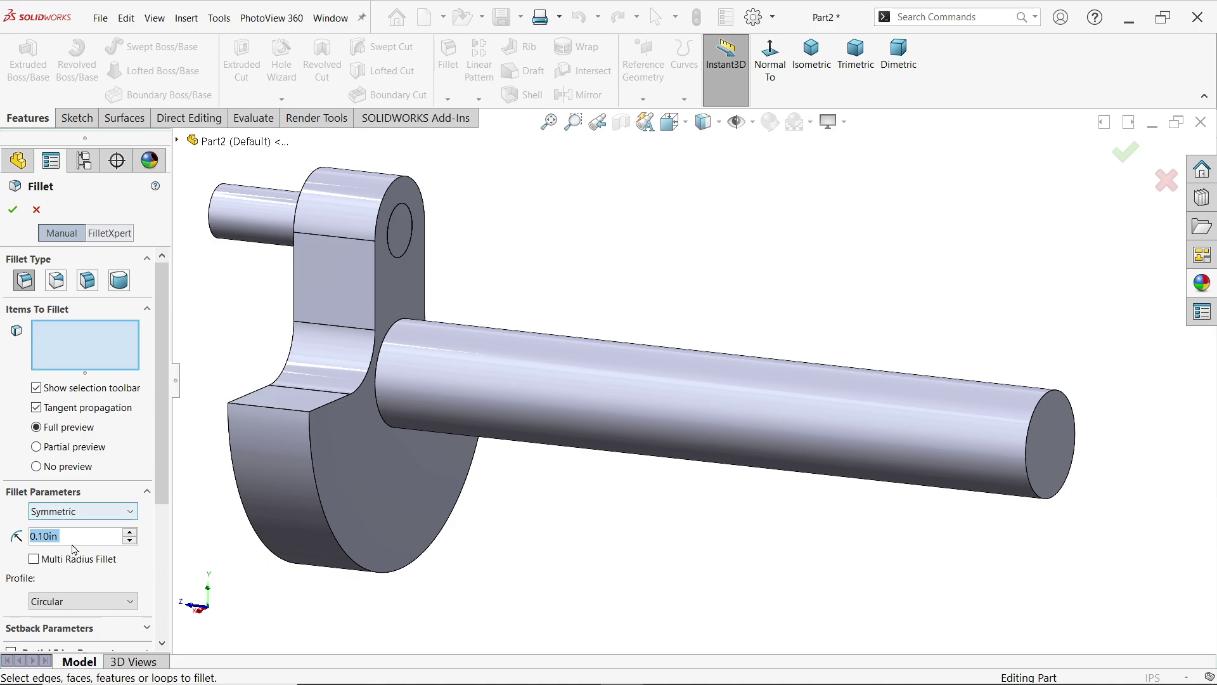
text(0.01)
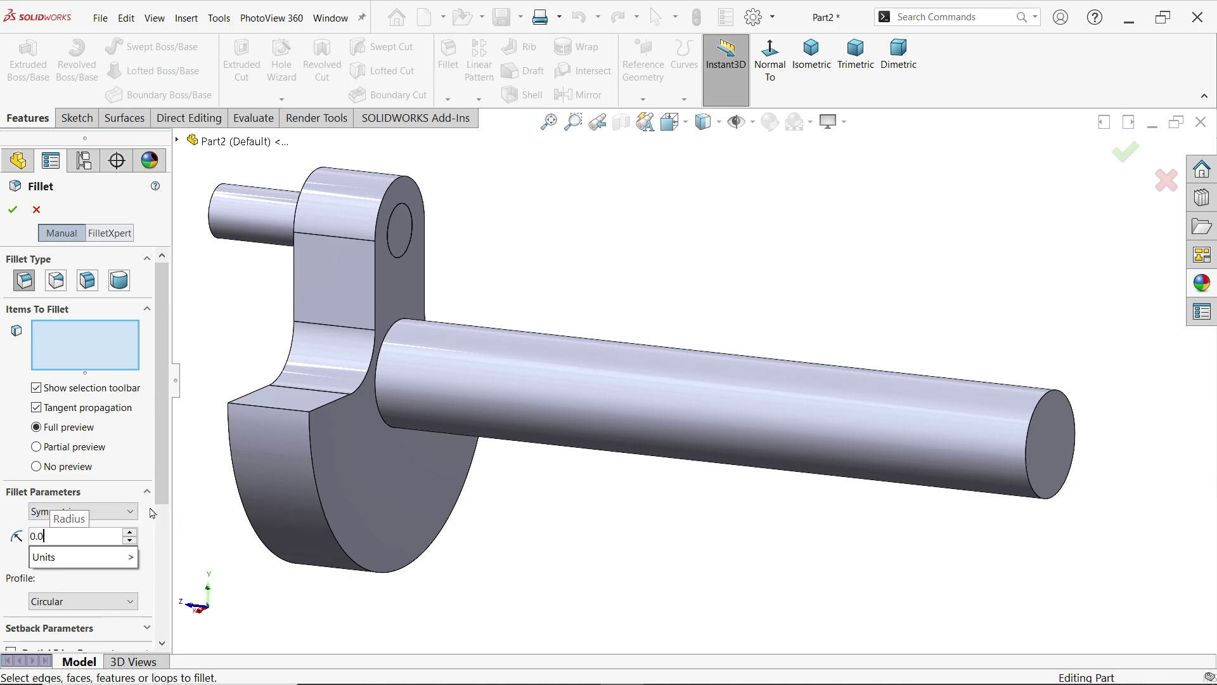
click(293, 409)
middle_drag(385, 420, 514, 468)
scroll(418, 442, down, 3)
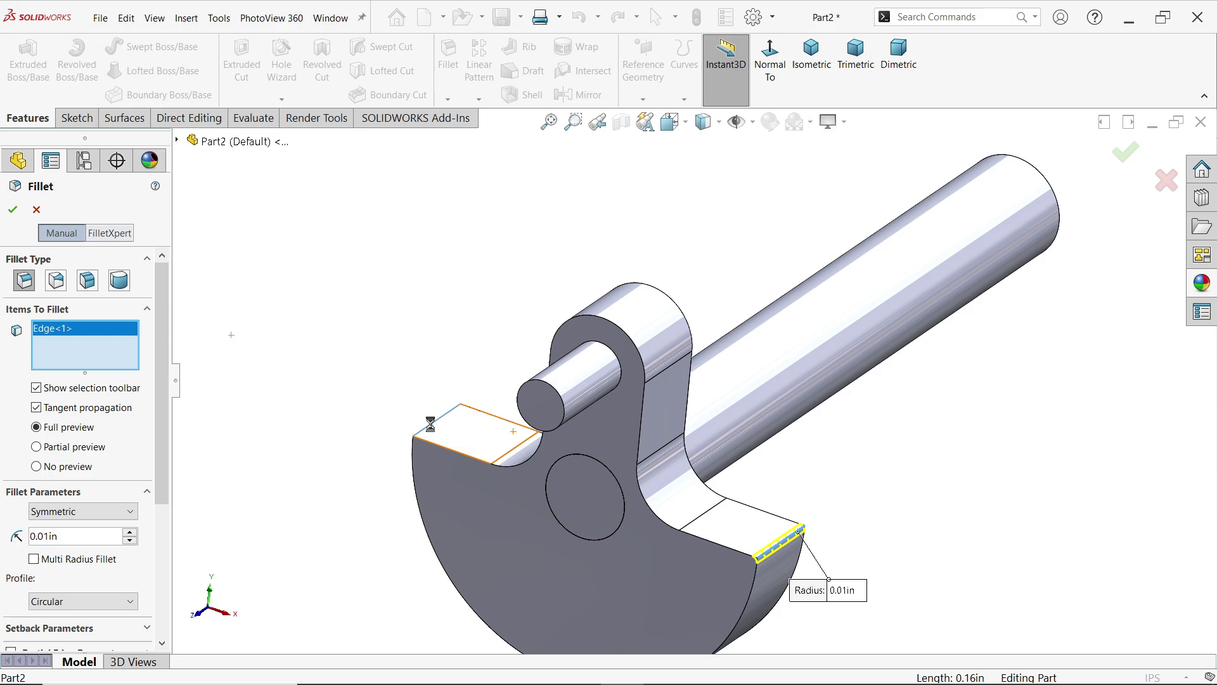
click(434, 421)
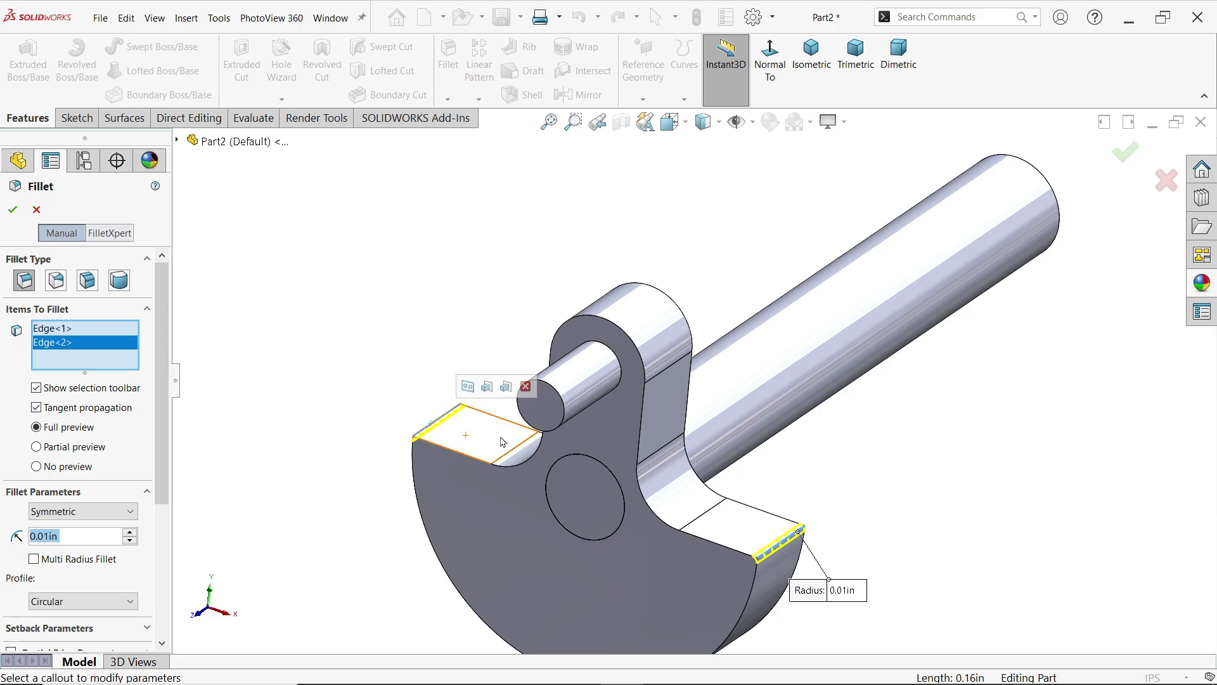
click(624, 384)
- Remove the stray lug face, add the large hole's edge, and apply the 0.01in fillet
middle_drag(653, 402, 506, 424)
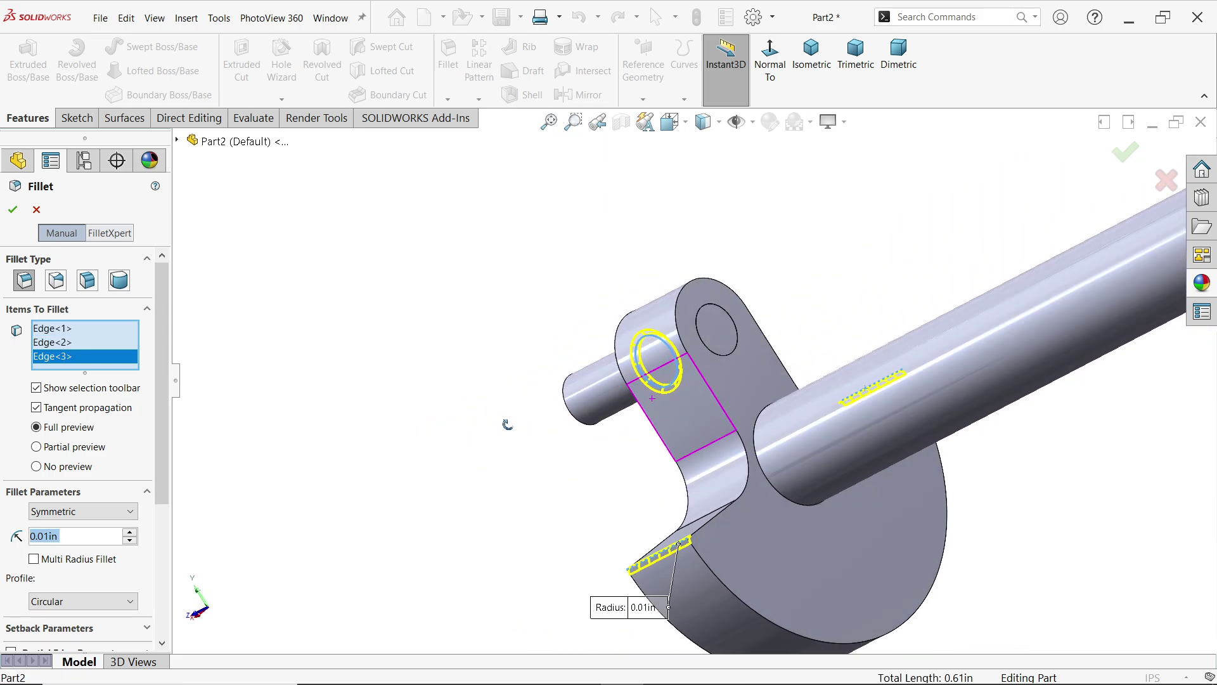
click(729, 361)
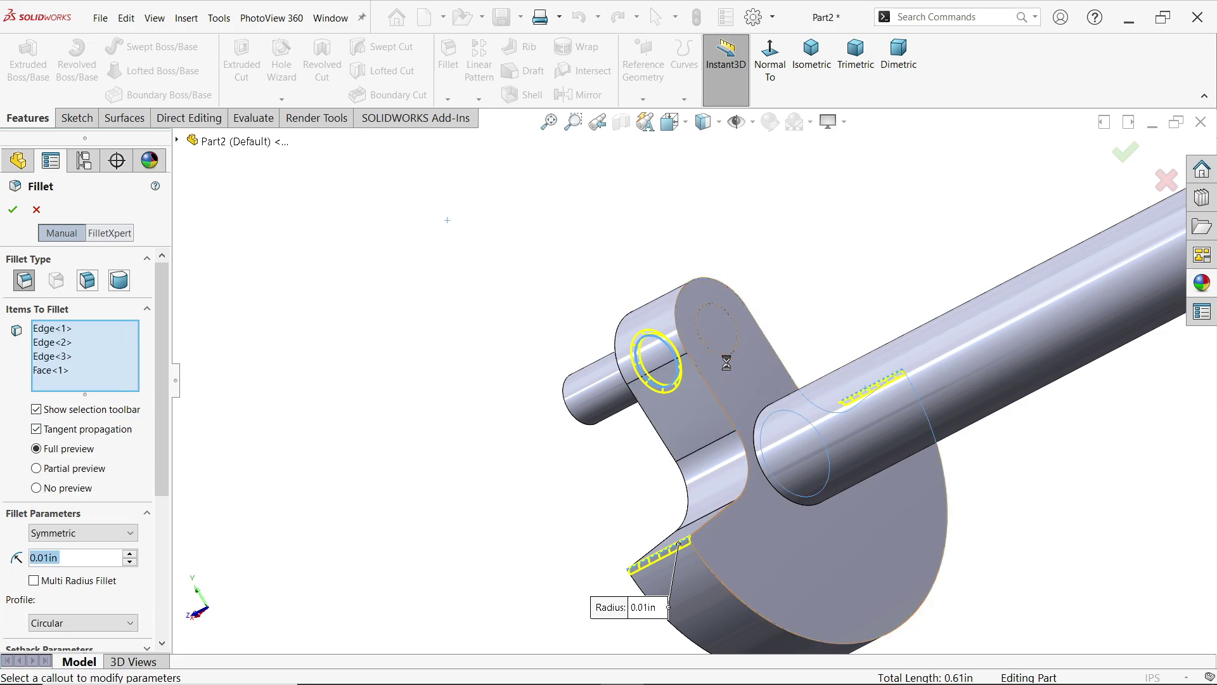
right_click(87, 378)
click(127, 400)
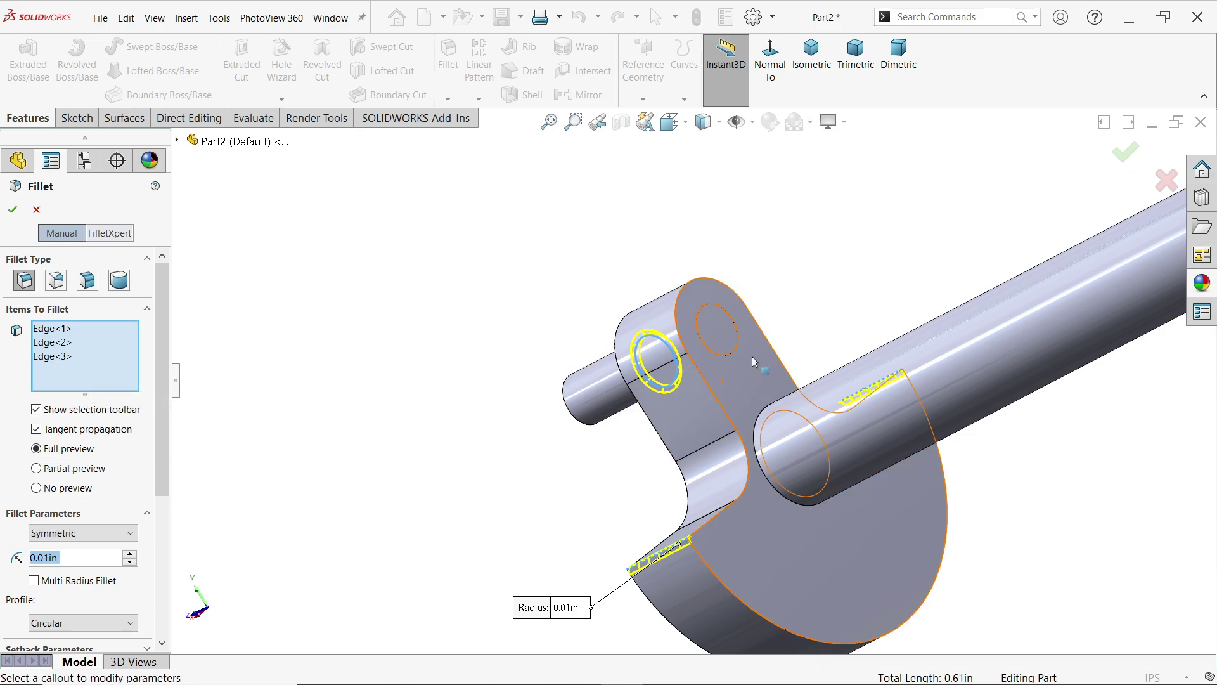
middle_drag(731, 362, 850, 345)
scroll(669, 475, up, 2)
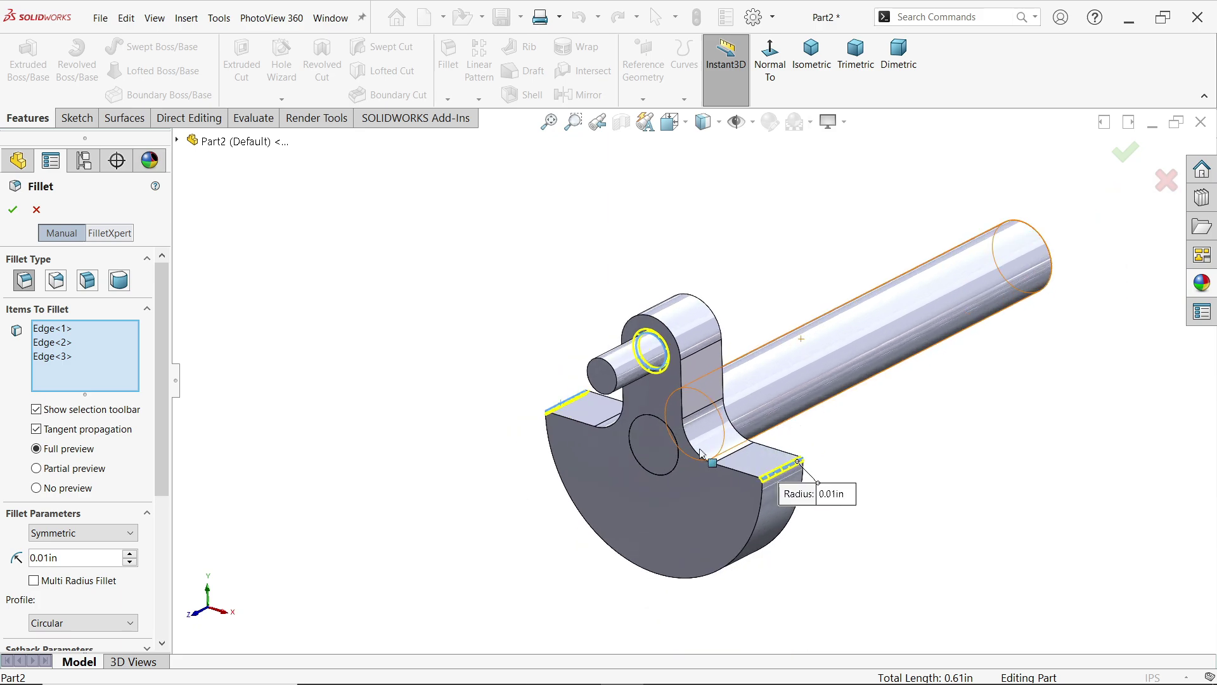
scroll(669, 476, down, 5)
click(663, 471)
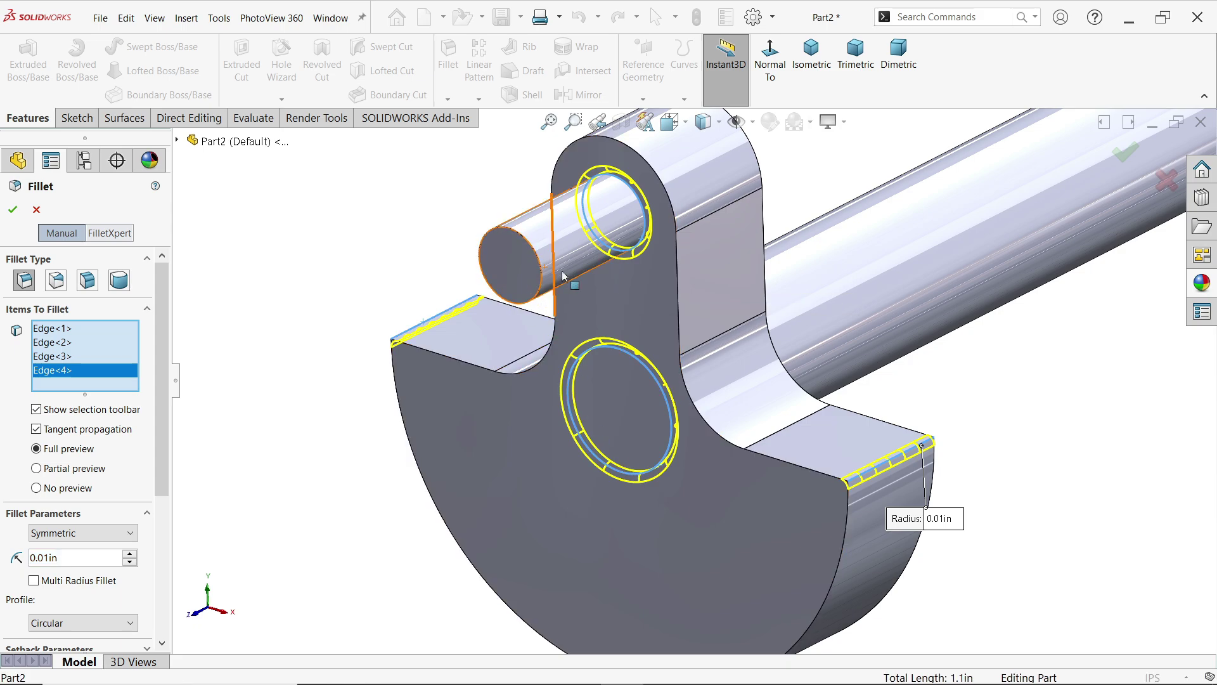
click(13, 210)
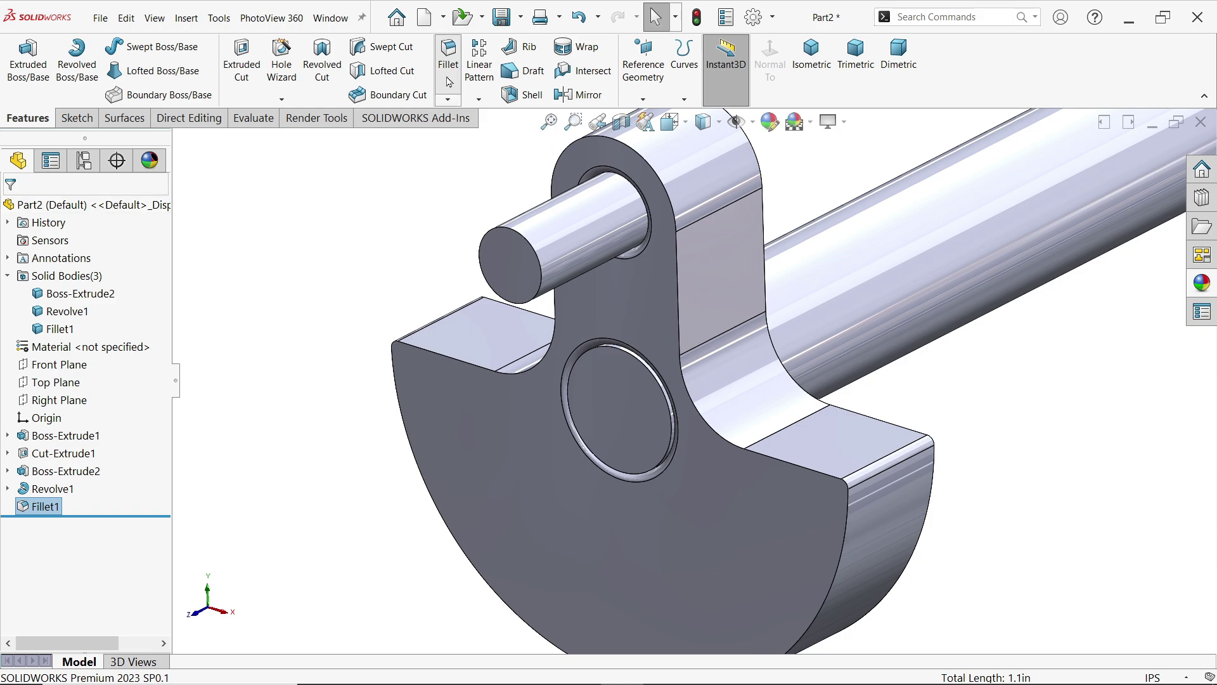
- Fillet a lower lug edge and the rear edge loop as Fillet2
click(449, 81)
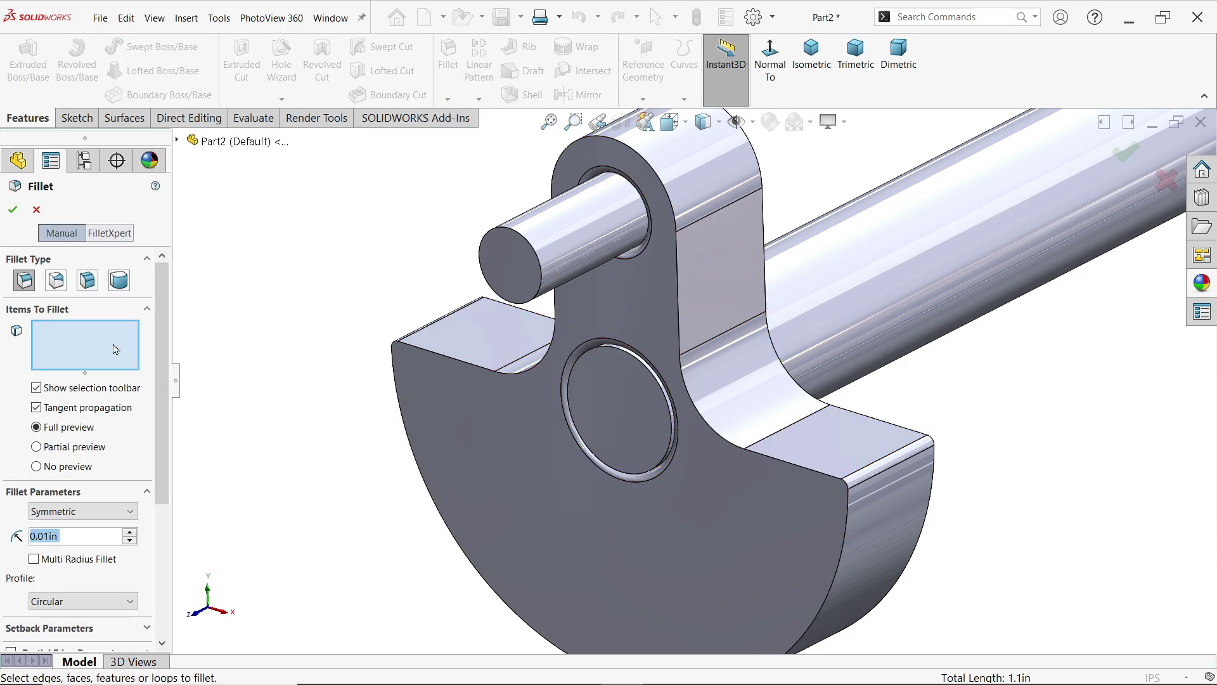
click(801, 464)
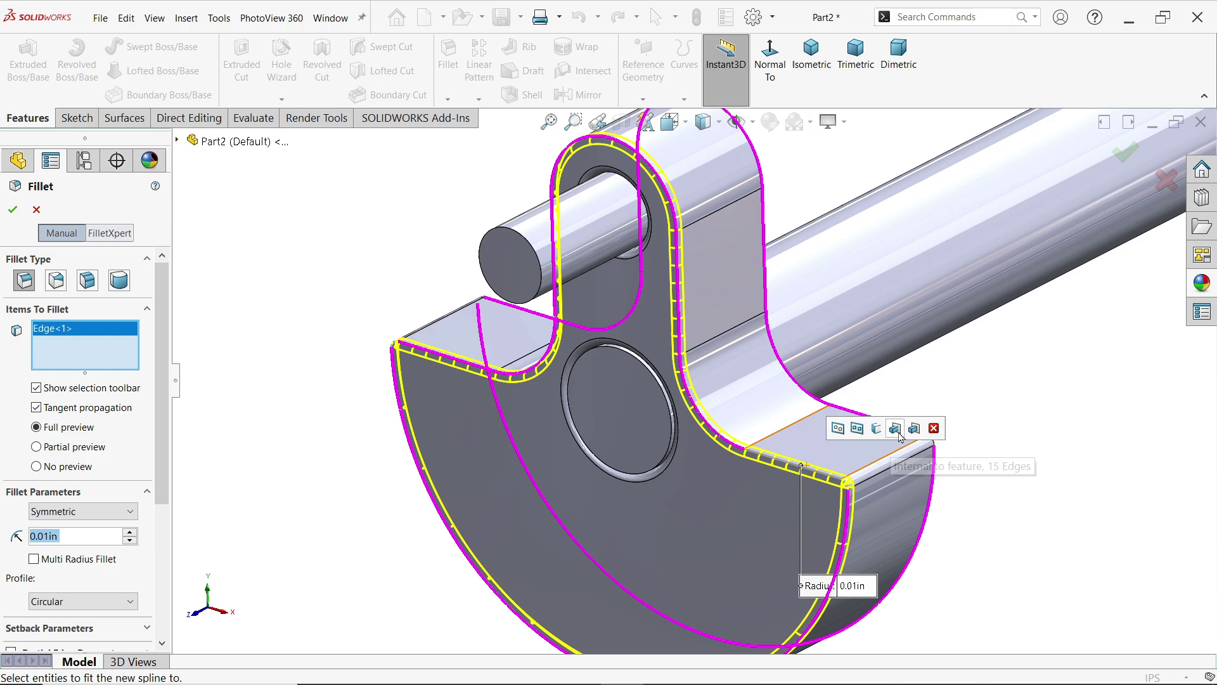
click(854, 416)
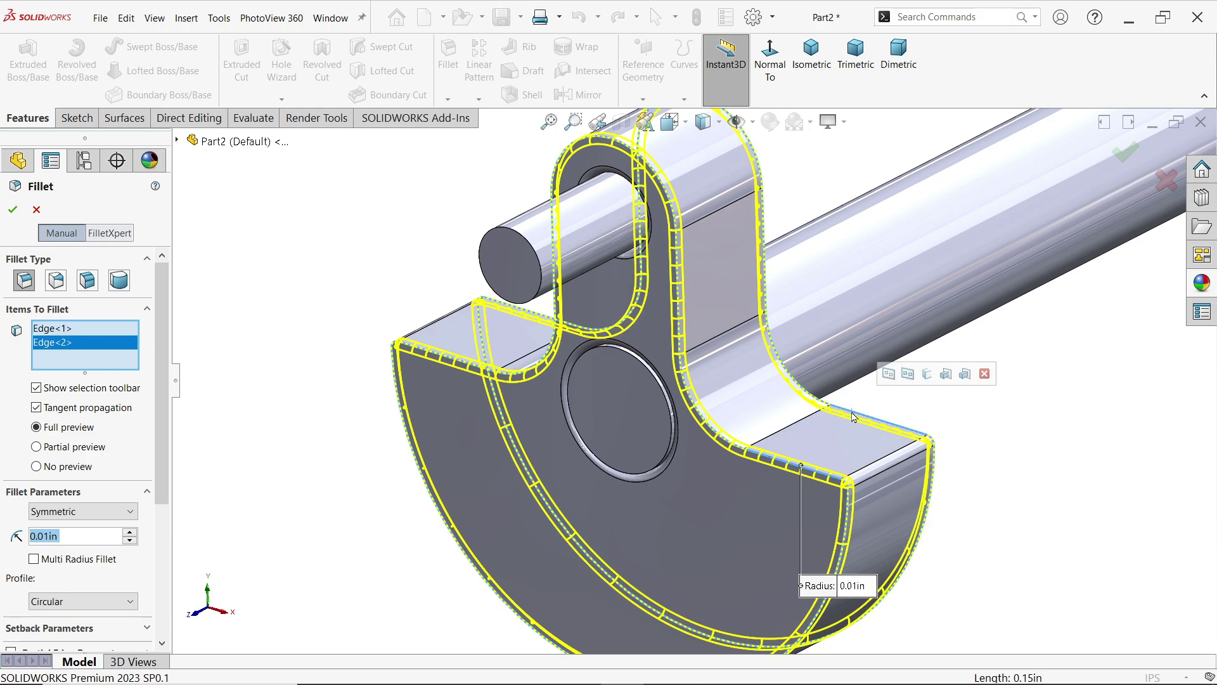
click(12, 211)
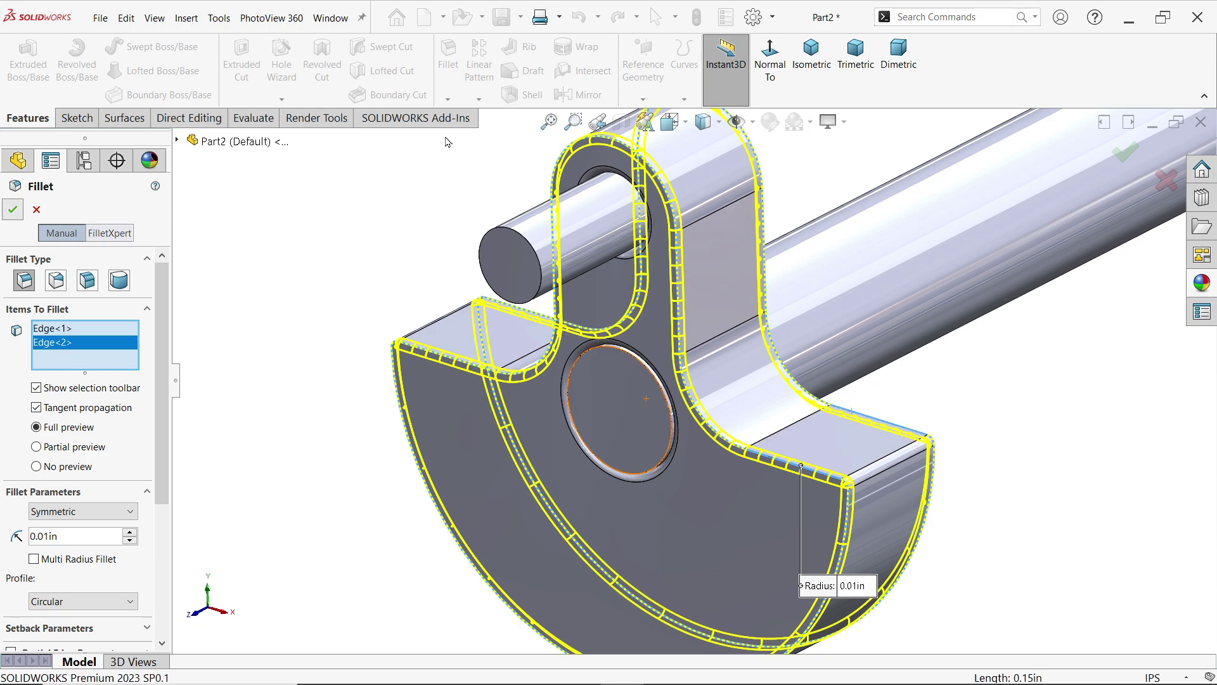
- Round the end of the crank pin with Fillet3
click(450, 95)
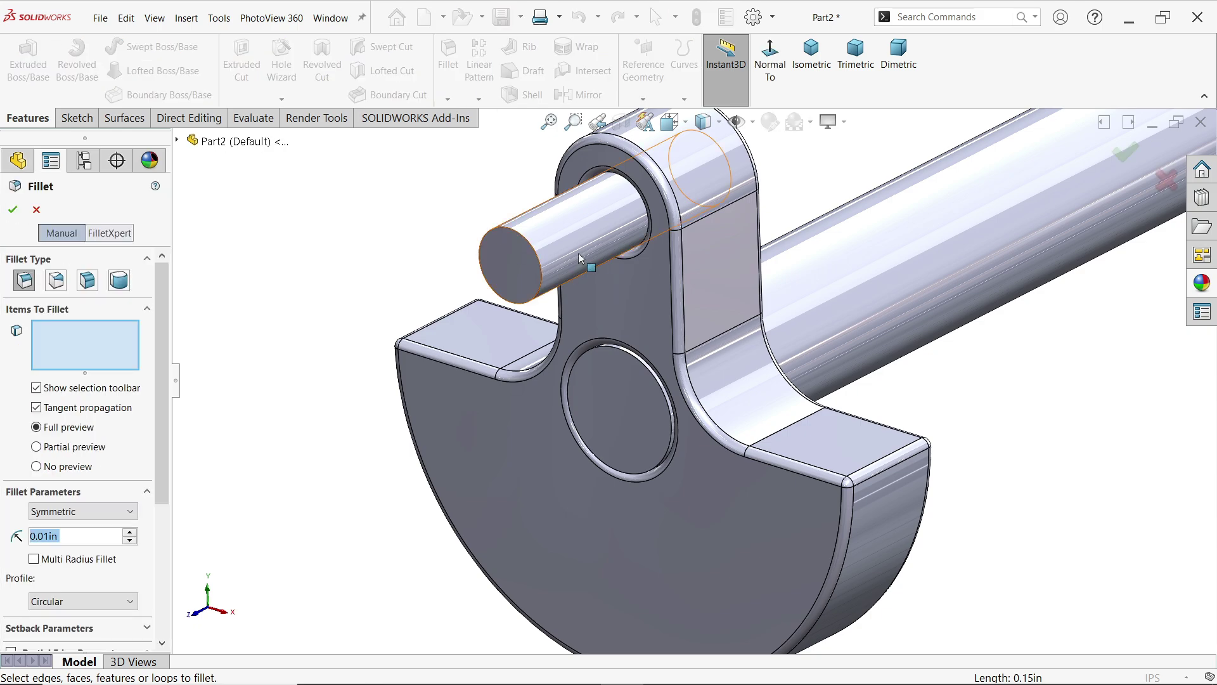
click(580, 261)
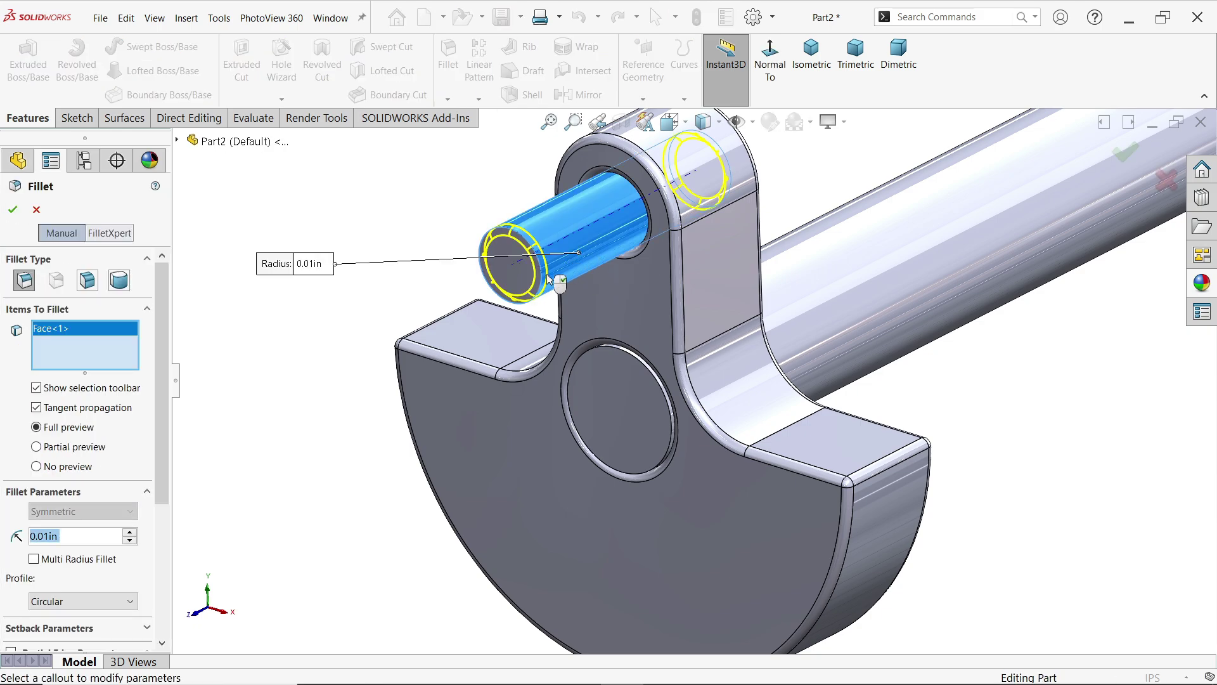
scroll(549, 278, up, 3)
middle_drag(549, 279, 804, 266)
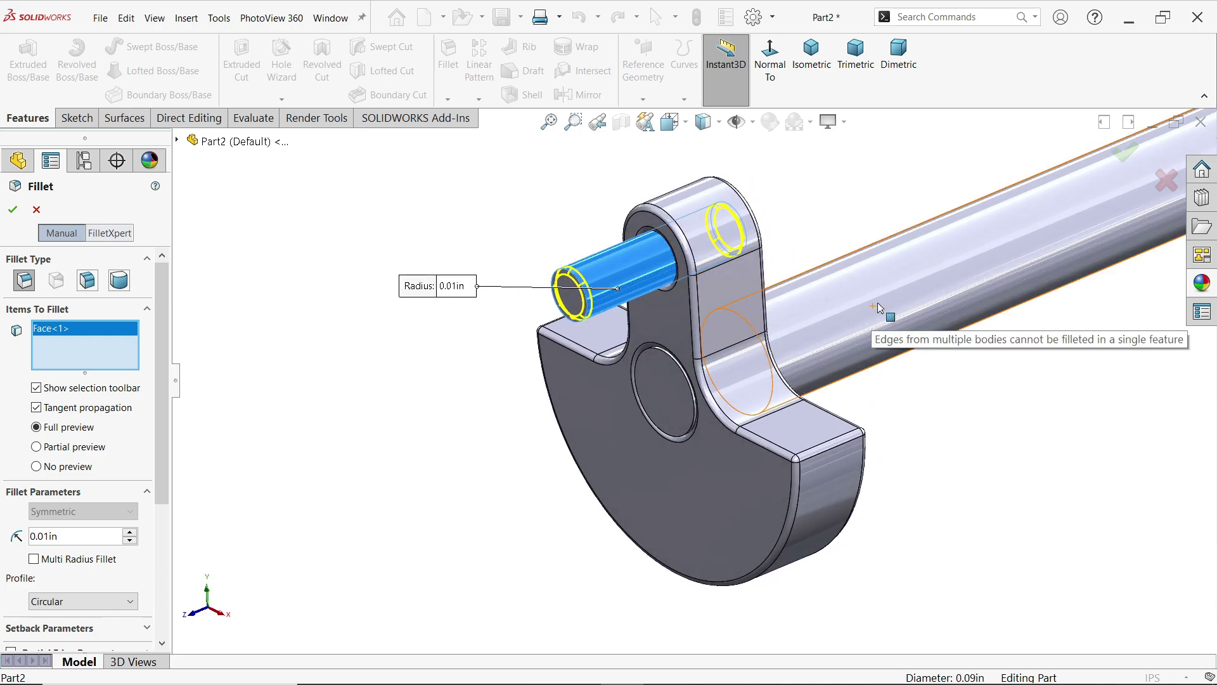
click(13, 210)
- Fillet the long shaft's far end edge at 0.01in after clearing a wrongly picked face
click(448, 57)
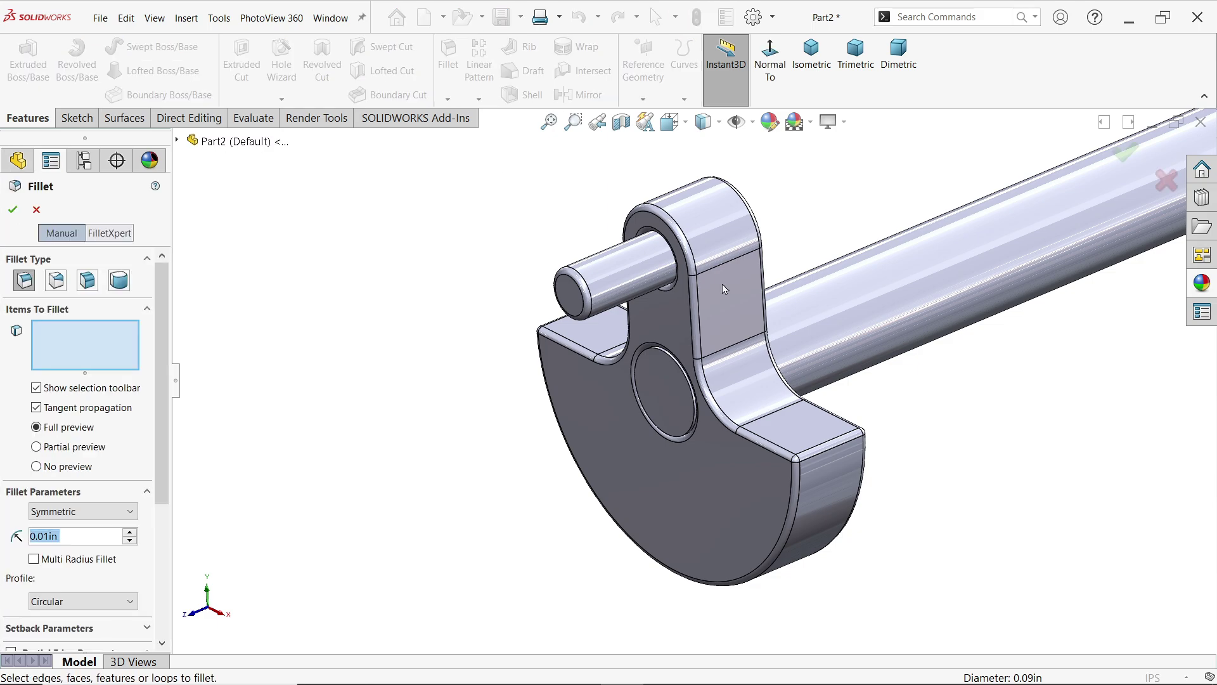
click(884, 320)
middle_drag(884, 320, 815, 342)
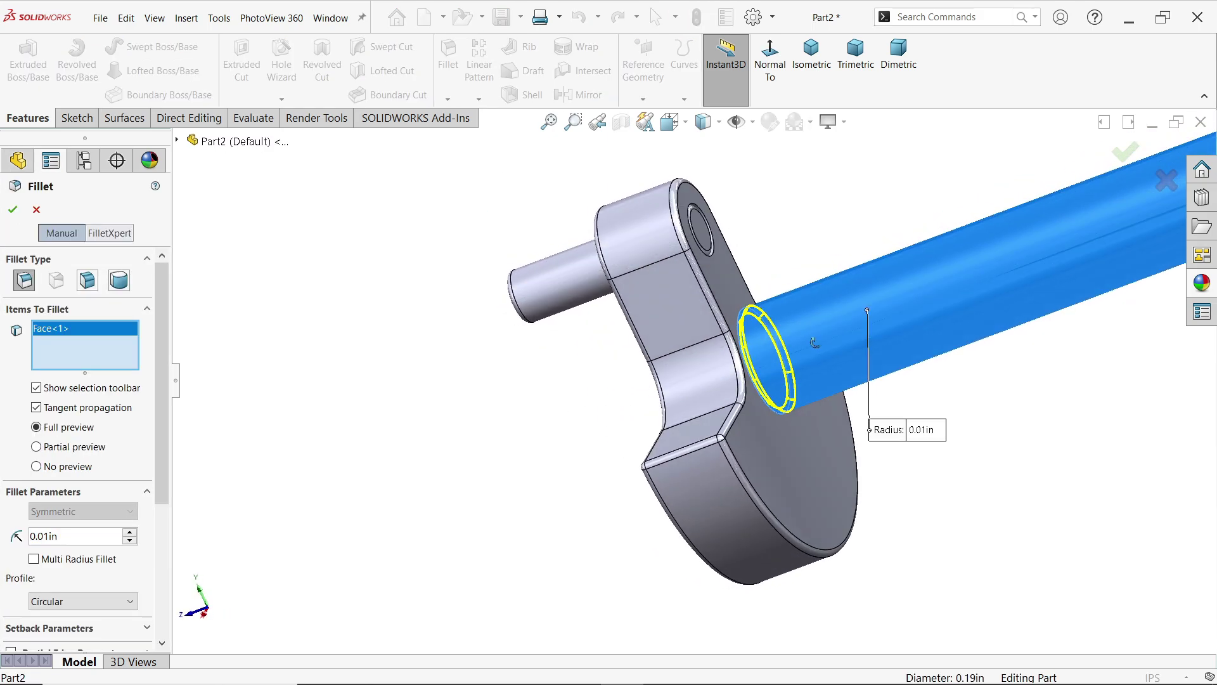
key(f)
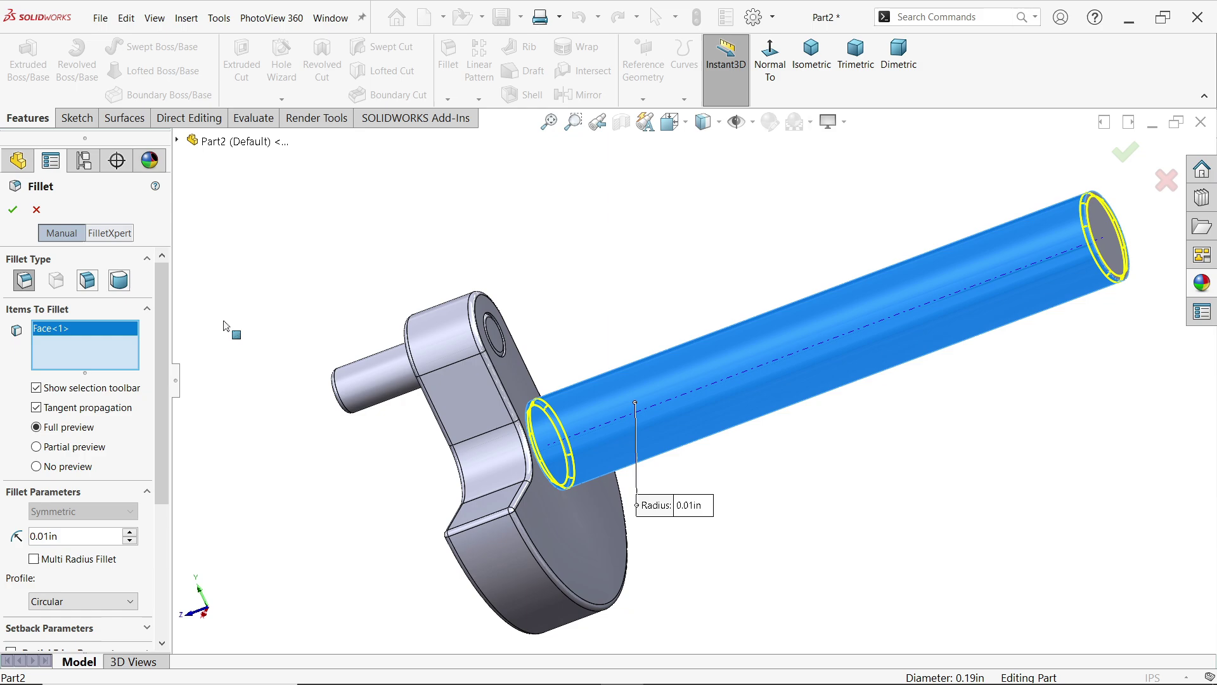
right_click(87, 347)
click(127, 351)
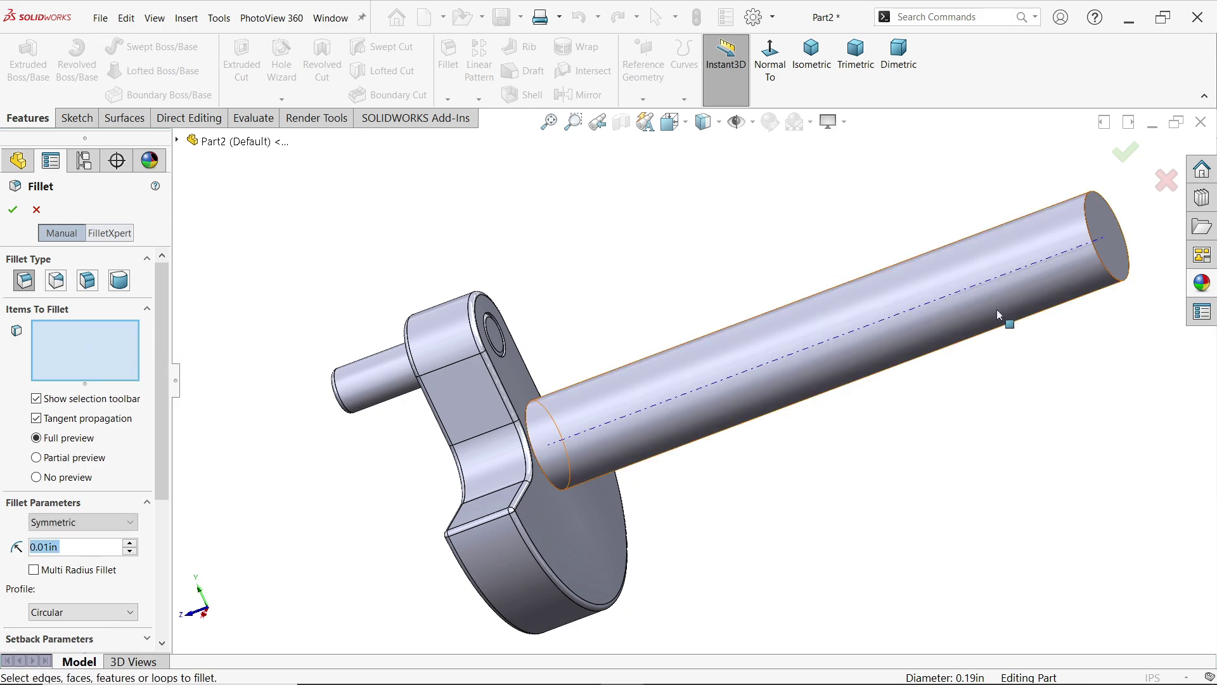
click(1117, 282)
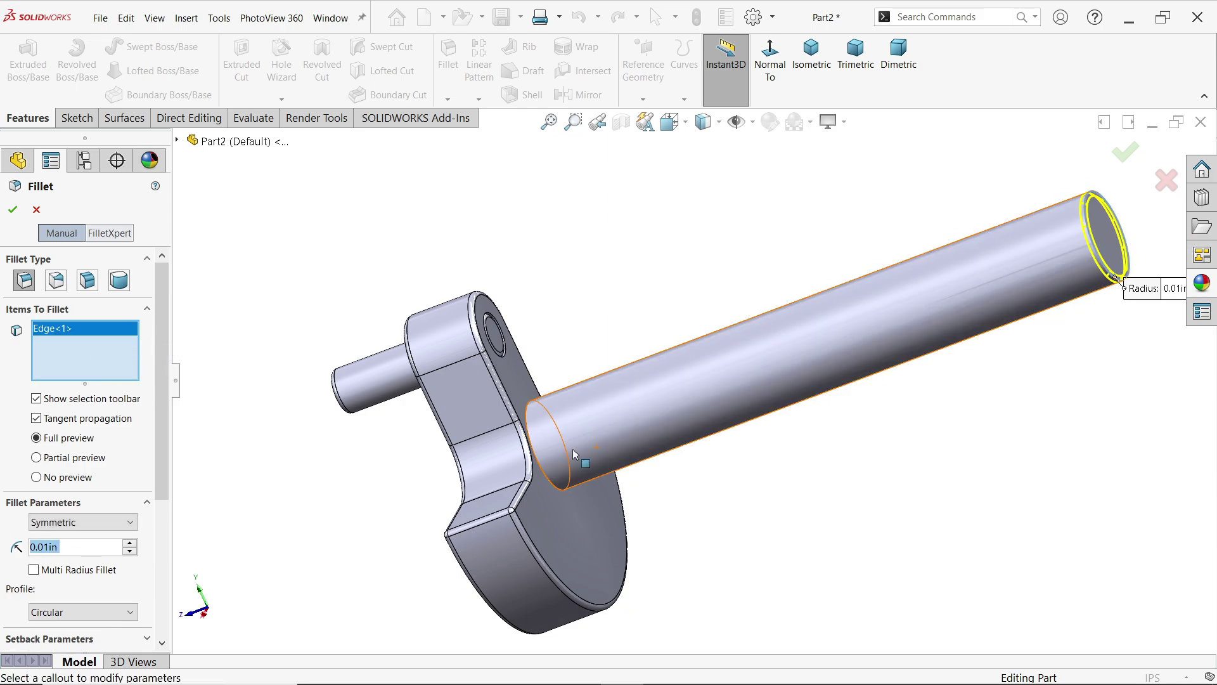
middle_drag(574, 455, 722, 423)
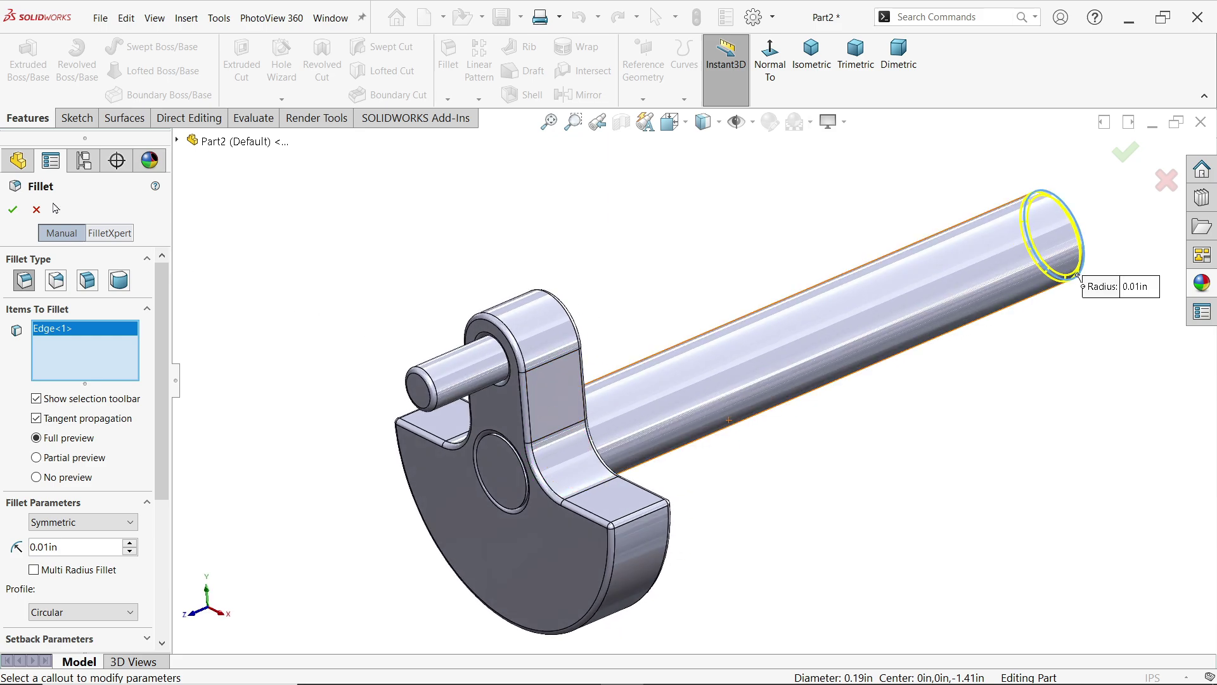
click(14, 207)
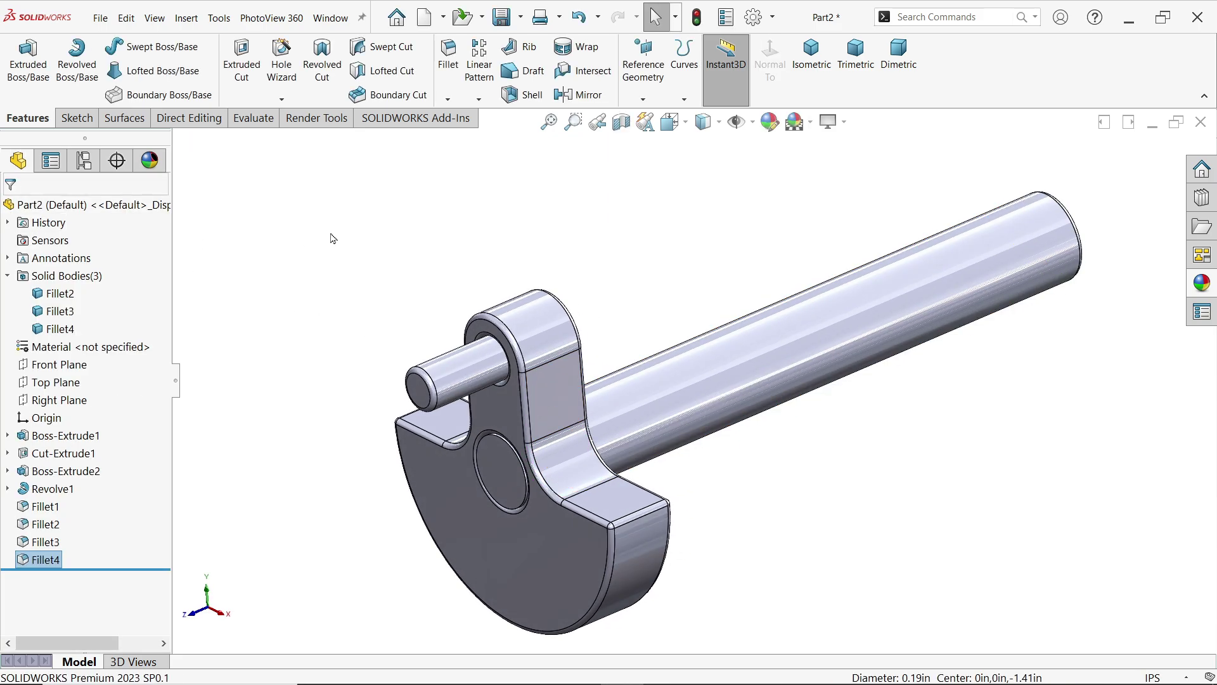
- Assign 6061 Alloy from the Aluminium Alloys library as the crankshaft's material
right_click(73, 348)
click(143, 363)
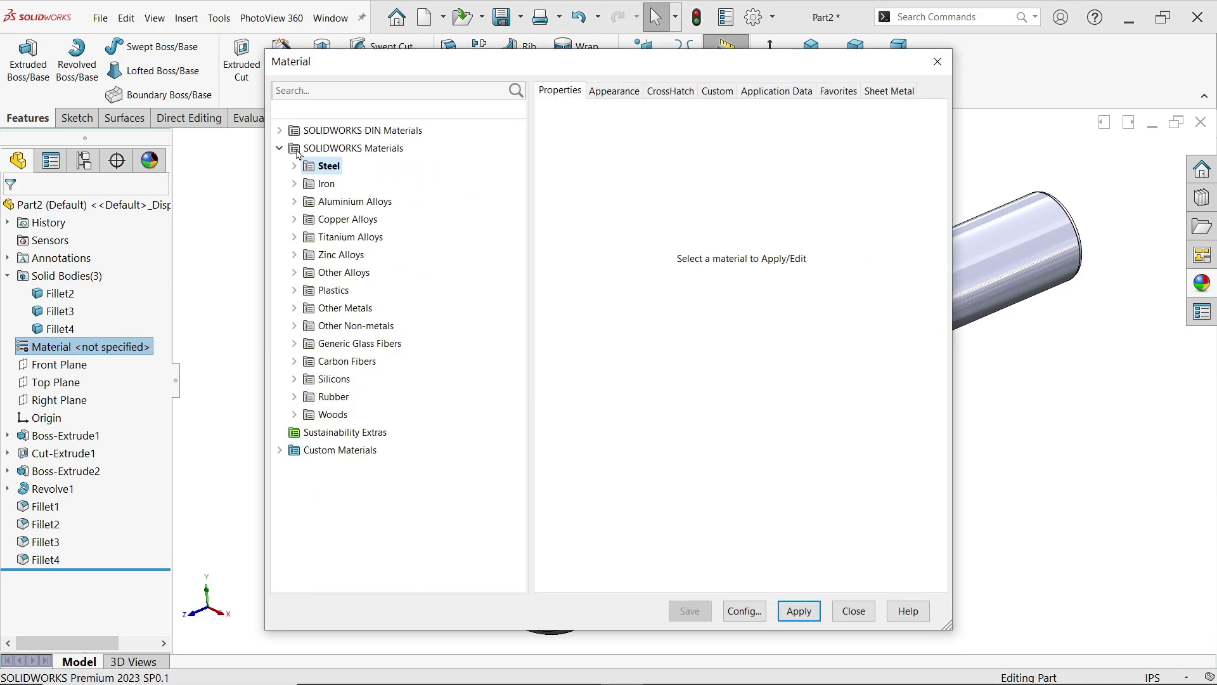
click(294, 202)
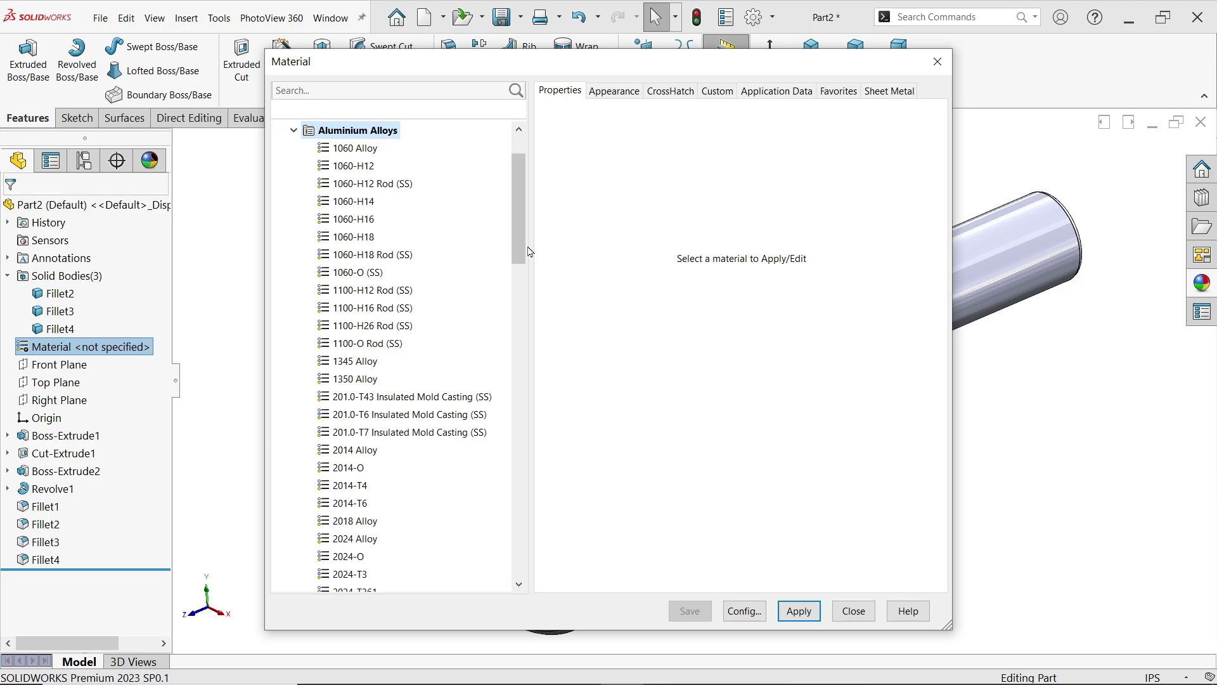
drag(519, 247, 494, 459)
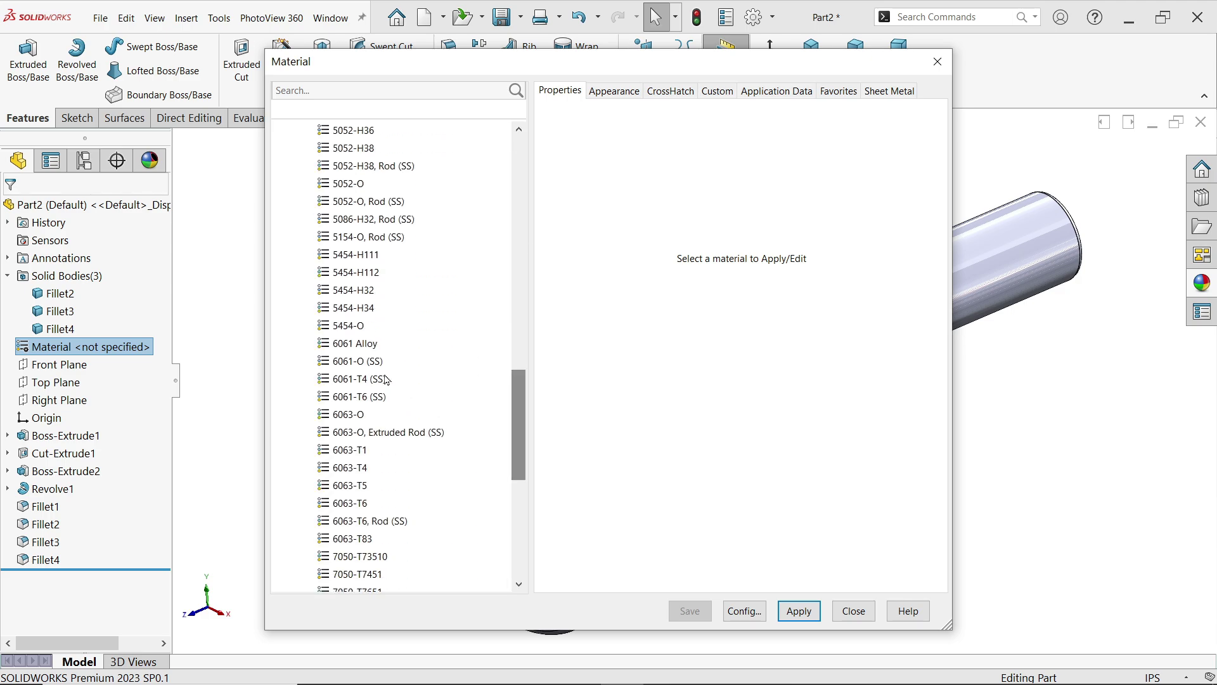
click(358, 347)
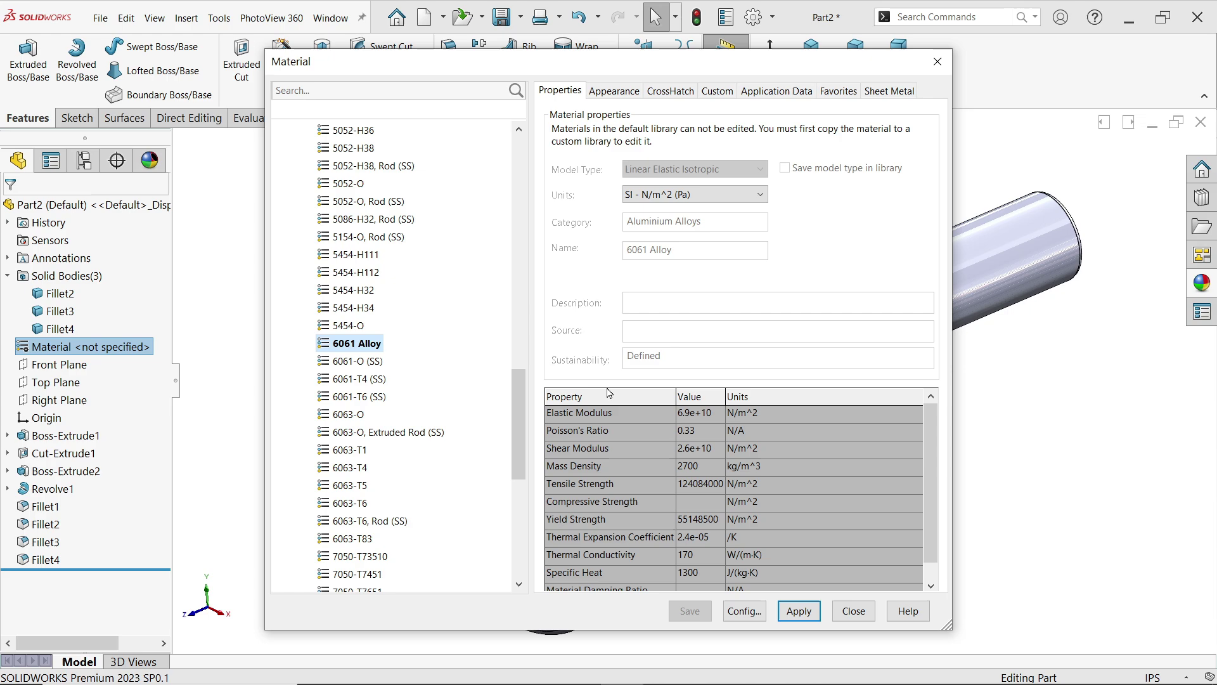
click(808, 620)
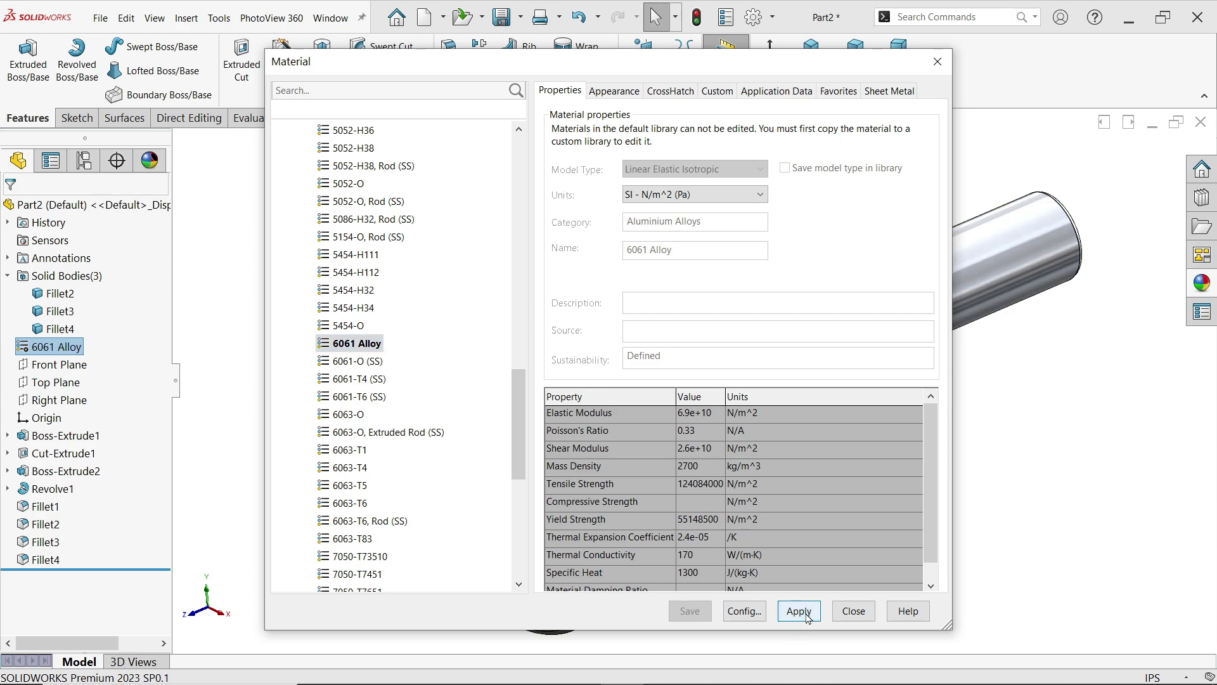
drag(697, 59, 447, 25)
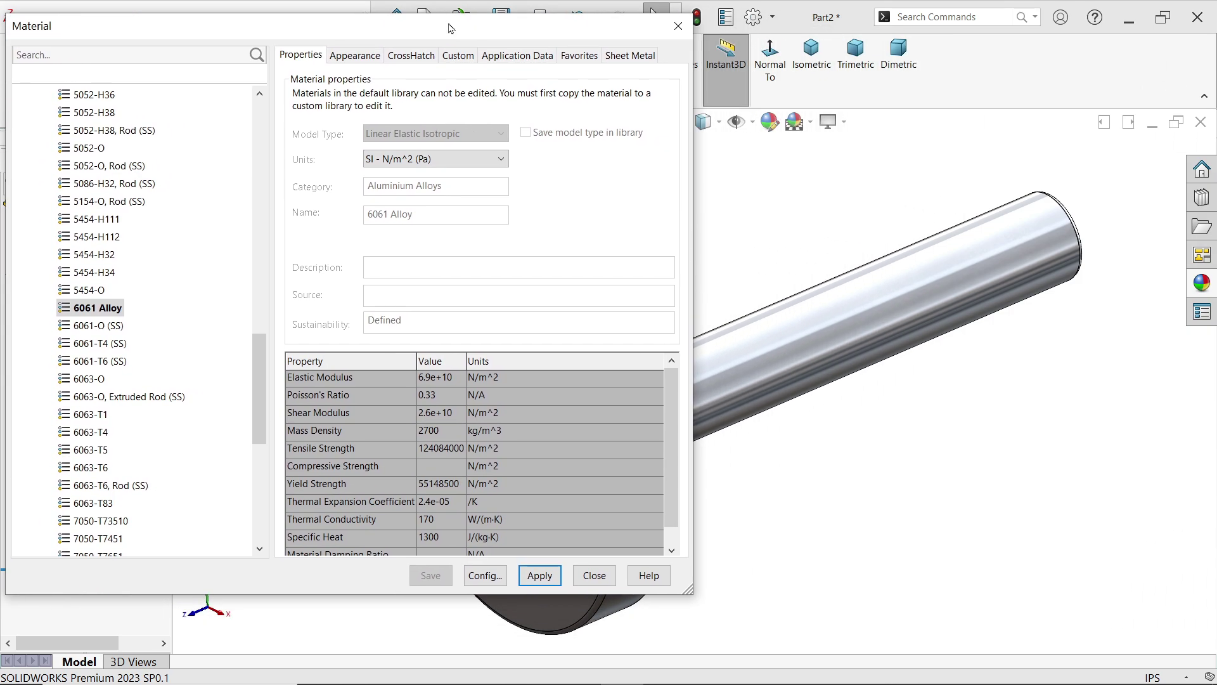
click(591, 576)
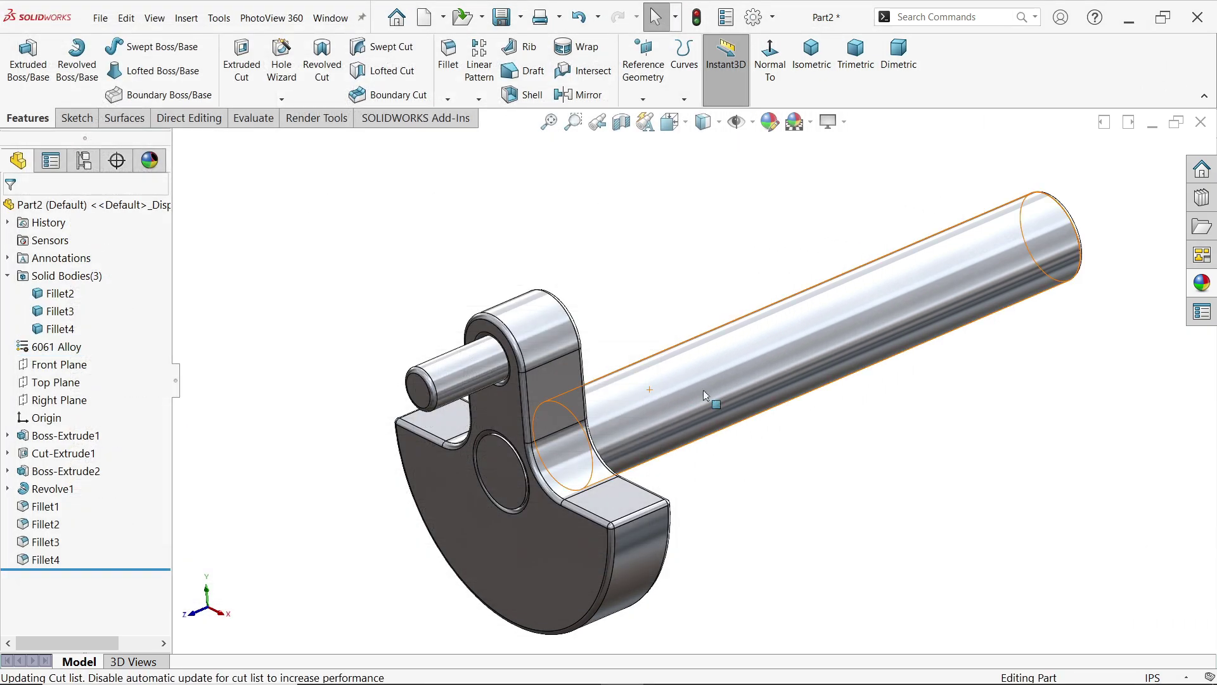
- Give the whole crankshaft a plain purple colour appearance and start saving the part
click(1202, 283)
drag(1009, 370, 739, 348)
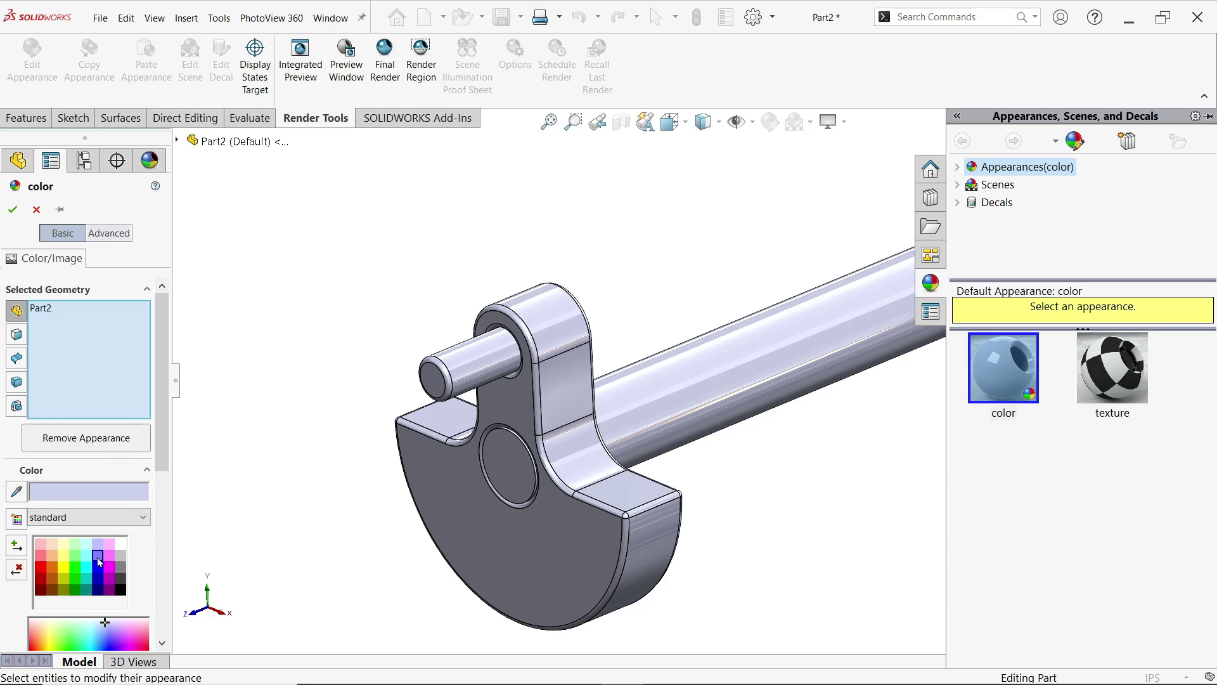
click(98, 557)
click(18, 216)
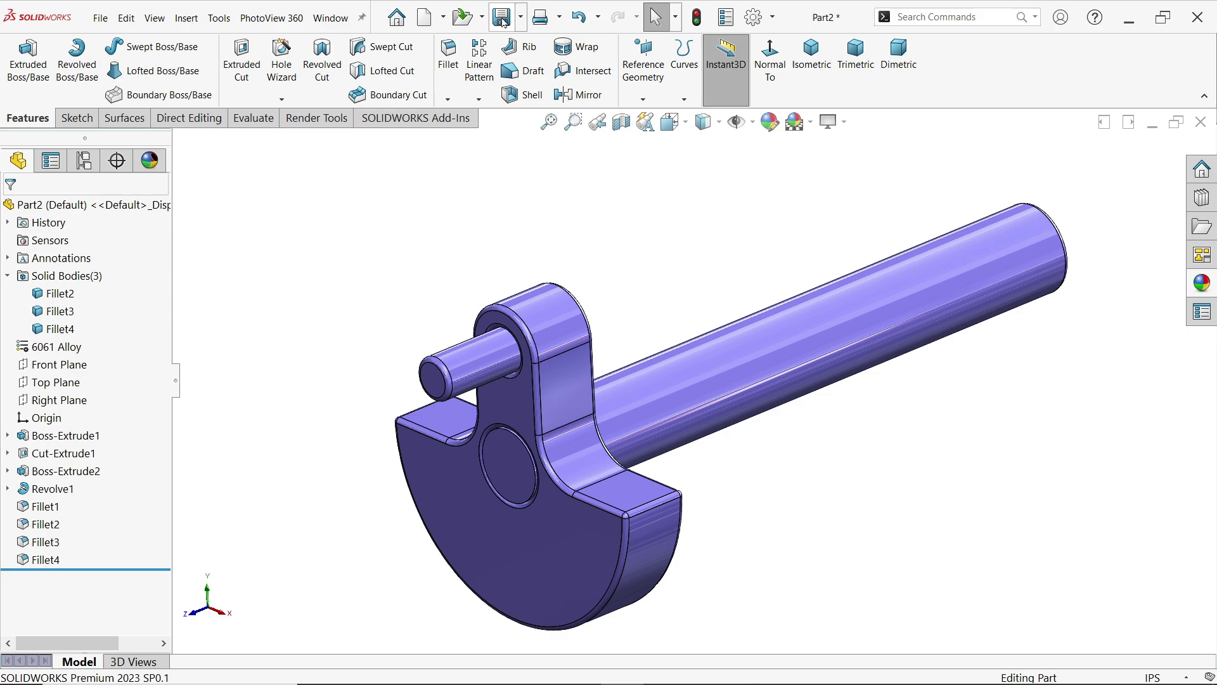
click(503, 19)
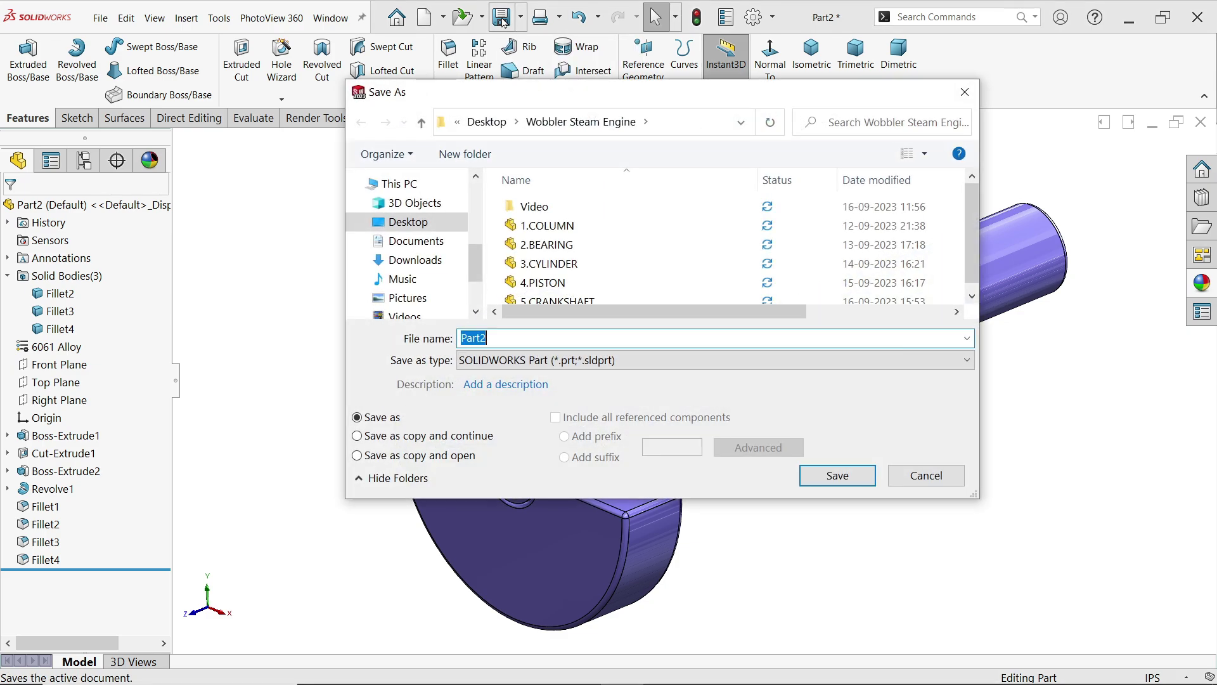
- Save the part as 5.CRANKSHAFT in Desktop > Wobbler Steam Engine, overwriting the existing file
click(500, 132)
drag(970, 199, 968, 252)
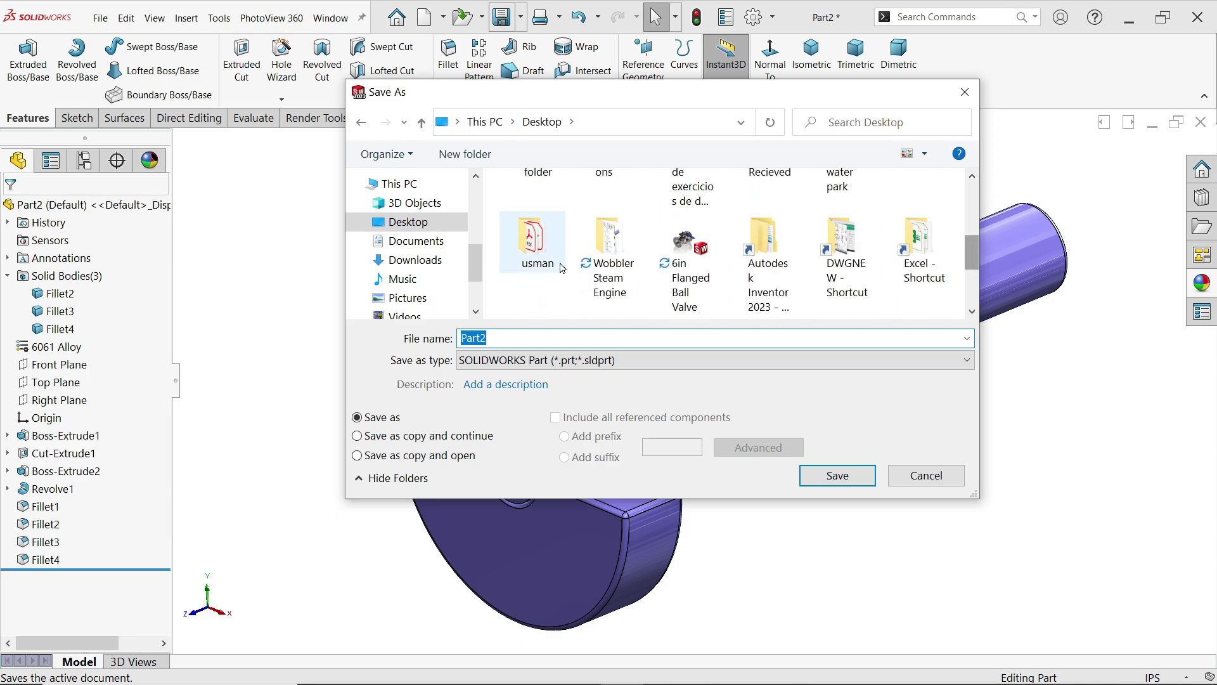
click(610, 264)
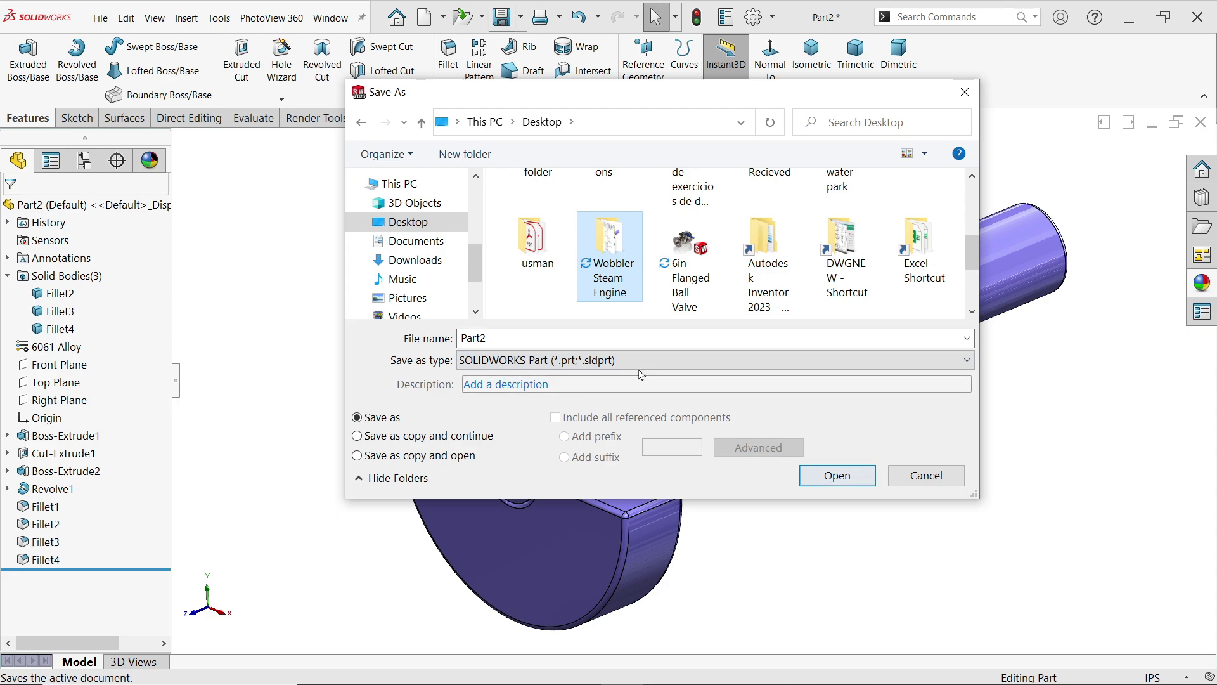
click(553, 336)
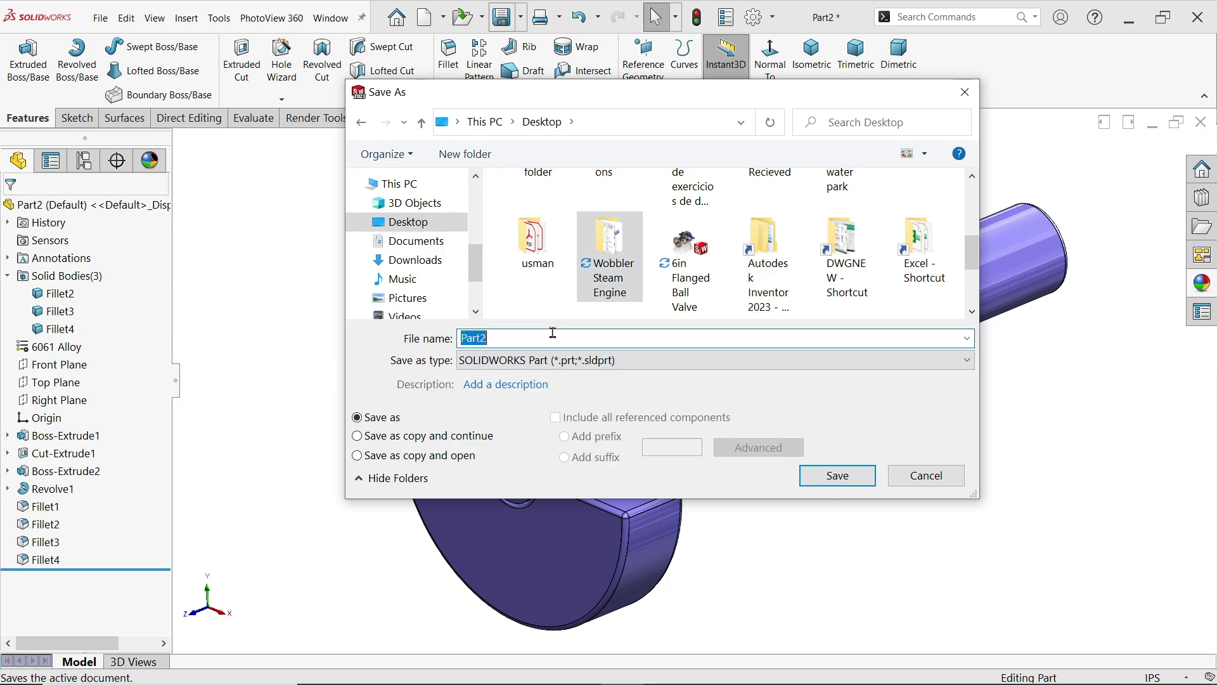
text(5.CRANKSHAFT)
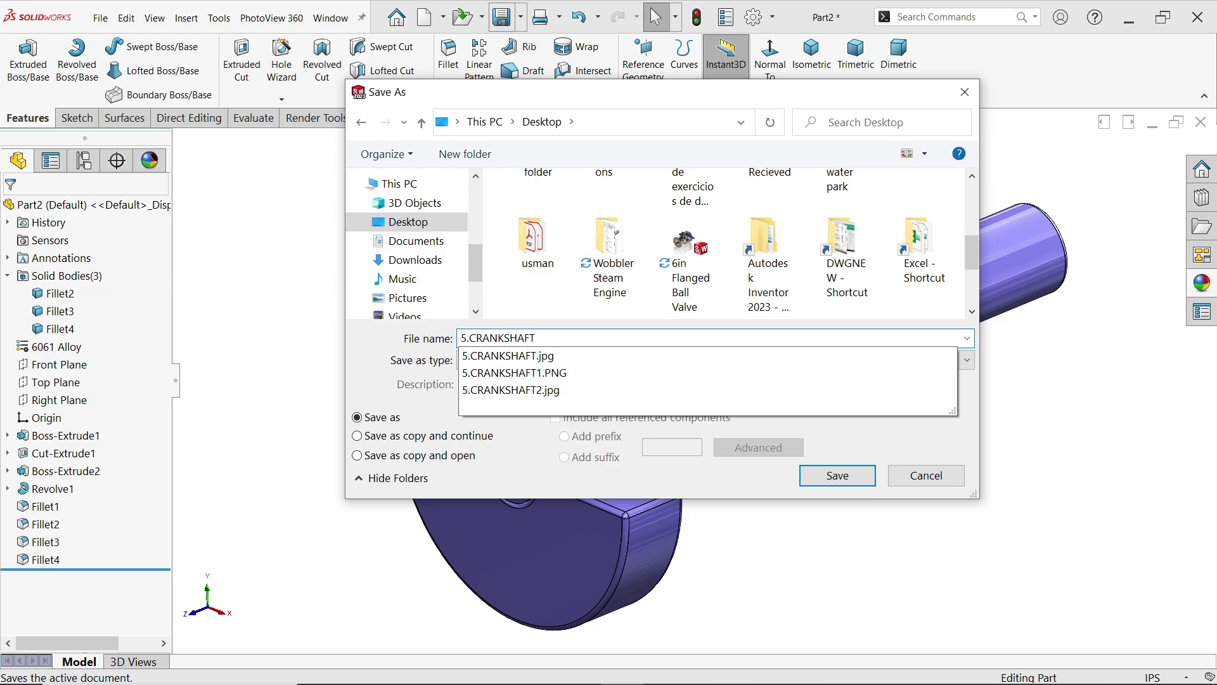
double_click(623, 261)
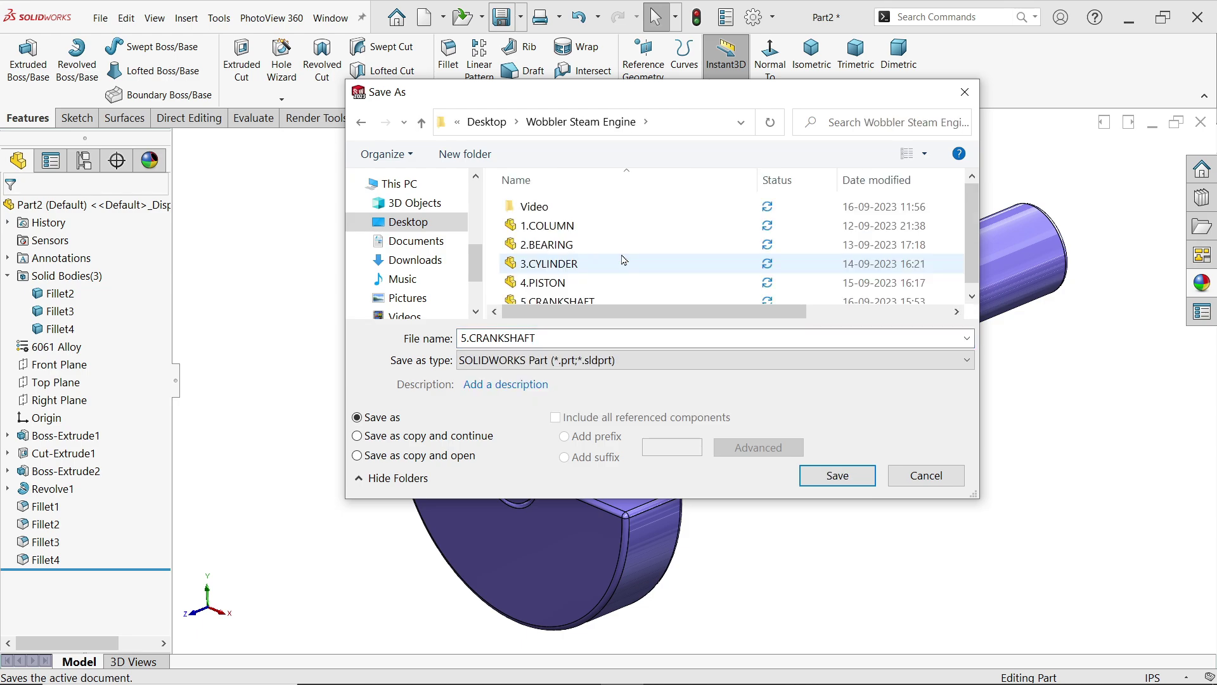
click(830, 476)
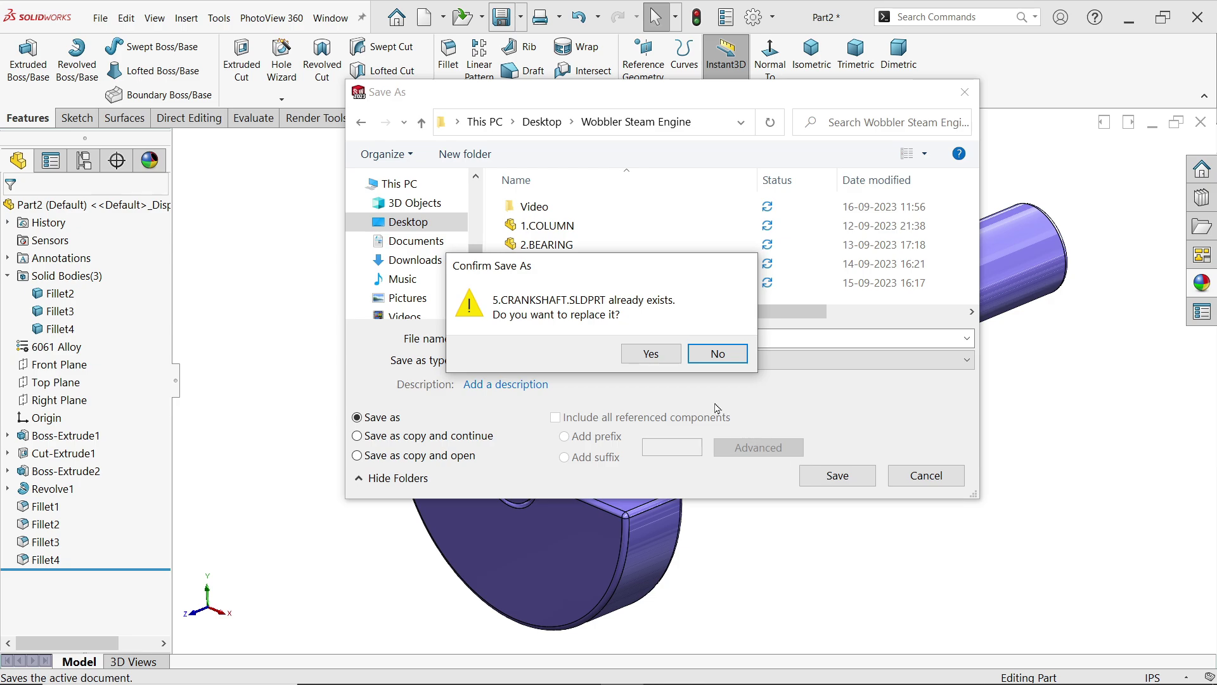
click(652, 353)
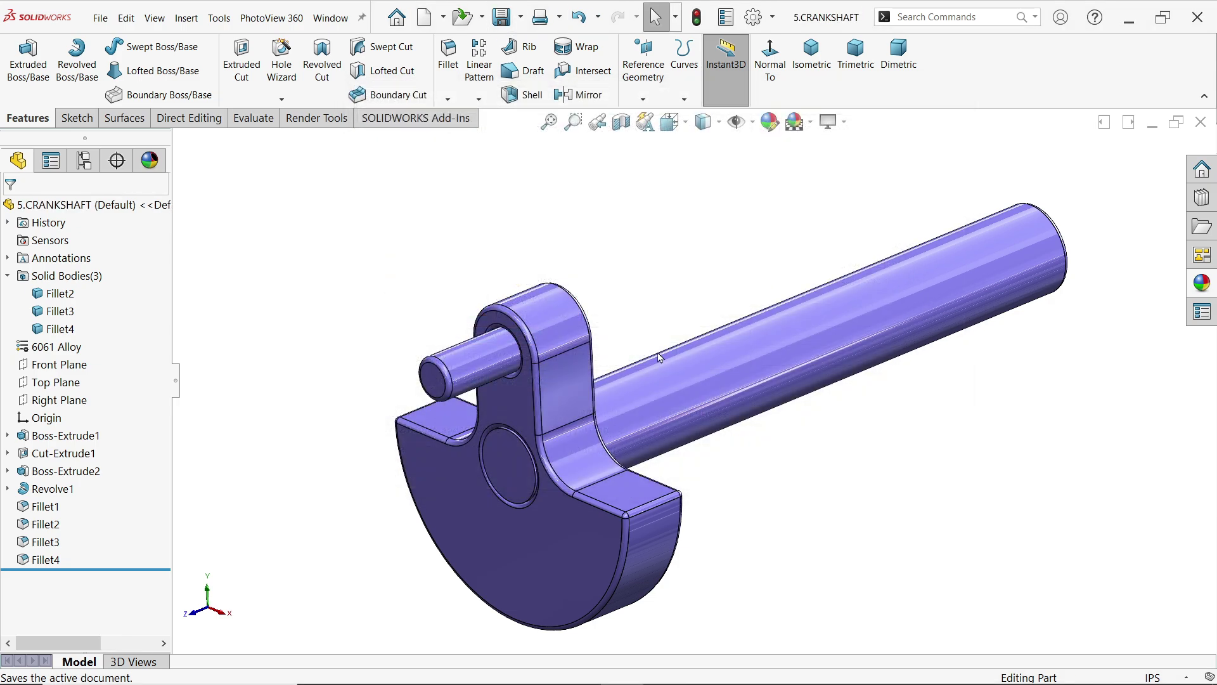
ctrl+middle_drag(755, 447, 723, 412)
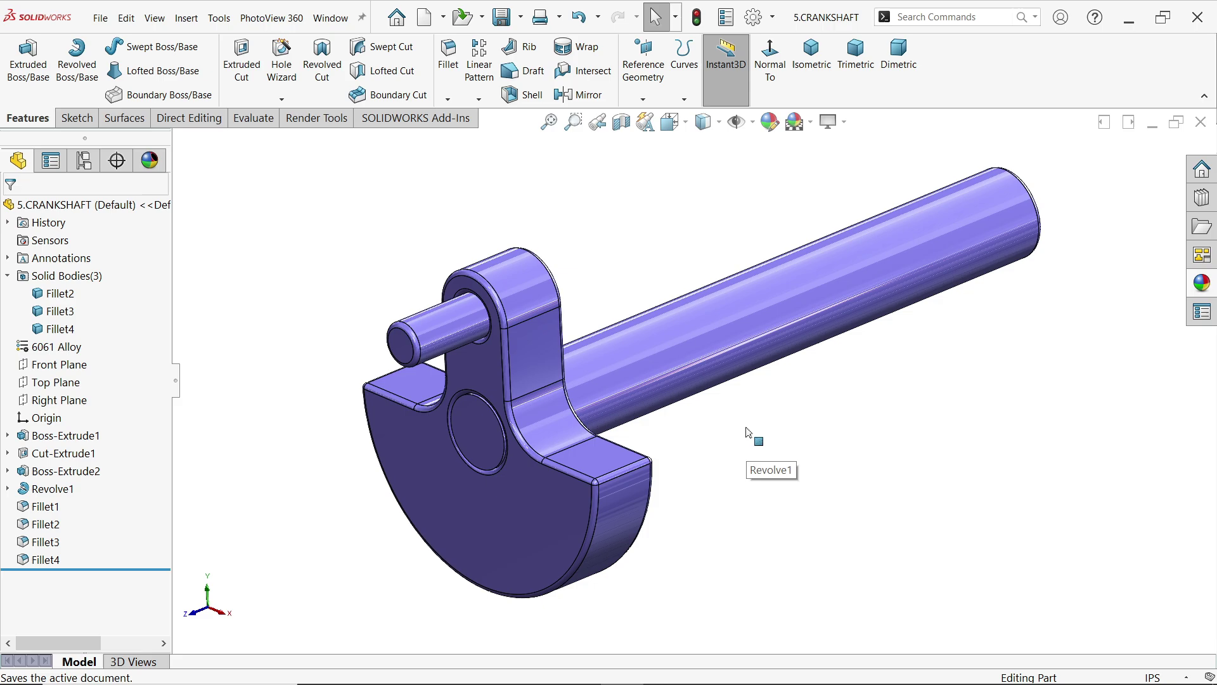